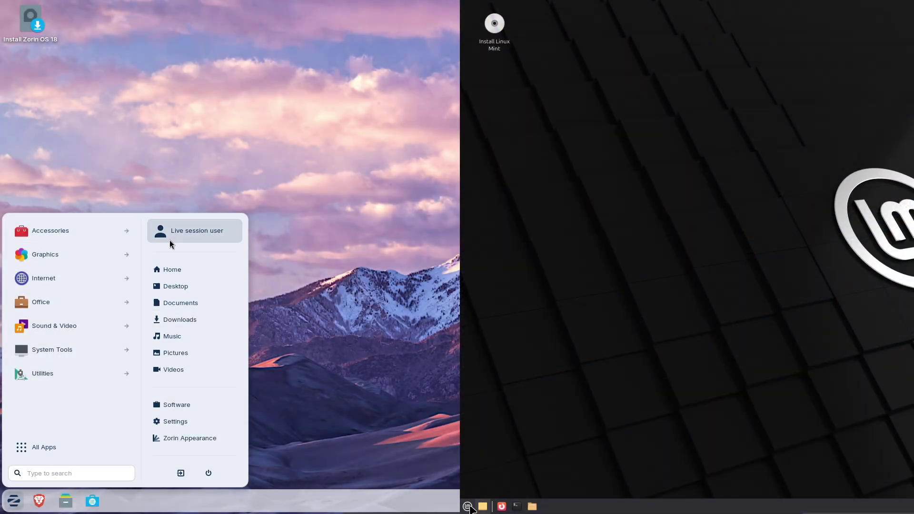
Show the full app lists in both menus: Zorin's All Apps and Mint's All Applications.
{"action": "left_click", "coordinate": [467, 507]}
{"action": "left_click", "coordinate": [88, 448]}
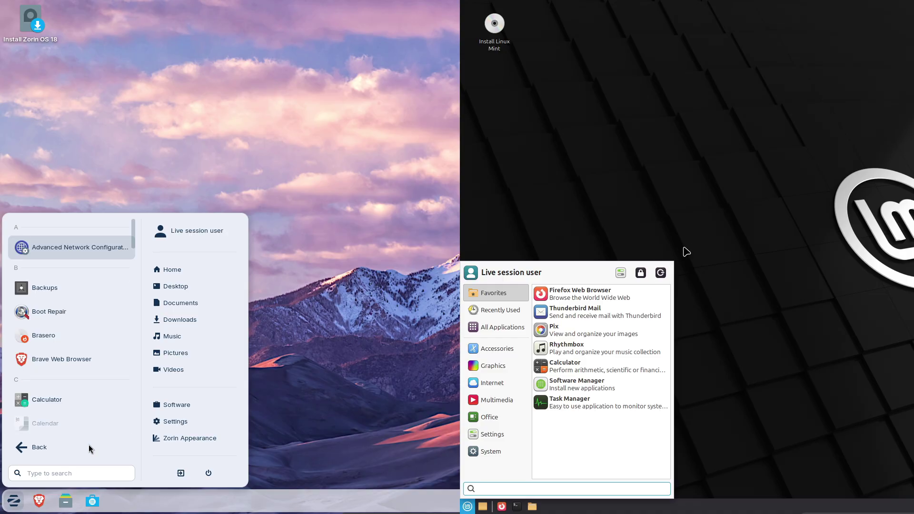
{"action": "left_click", "coordinate": [502, 327]}
Scroll down through both the Zorin and Mint application lists.
{"action": "left_click_drag", "start_coordinate": [133, 247], "coordinate": [132, 266]}
{"action": "left_click_drag", "start_coordinate": [671, 301], "coordinate": [671, 307]}
{"action": "left_click_drag", "start_coordinate": [133, 267], "coordinate": [133, 286]}
{"action": "left_click_drag", "start_coordinate": [670, 307], "coordinate": [670, 312]}
{"action": "left_click_drag", "start_coordinate": [133, 285], "coordinate": [133, 302]}
{"action": "left_click_drag", "start_coordinate": [671, 312], "coordinate": [670, 323]}
{"action": "left_click_drag", "start_coordinate": [133, 302], "coordinate": [134, 322]}
{"action": "left_click_drag", "start_coordinate": [671, 324], "coordinate": [672, 330]}
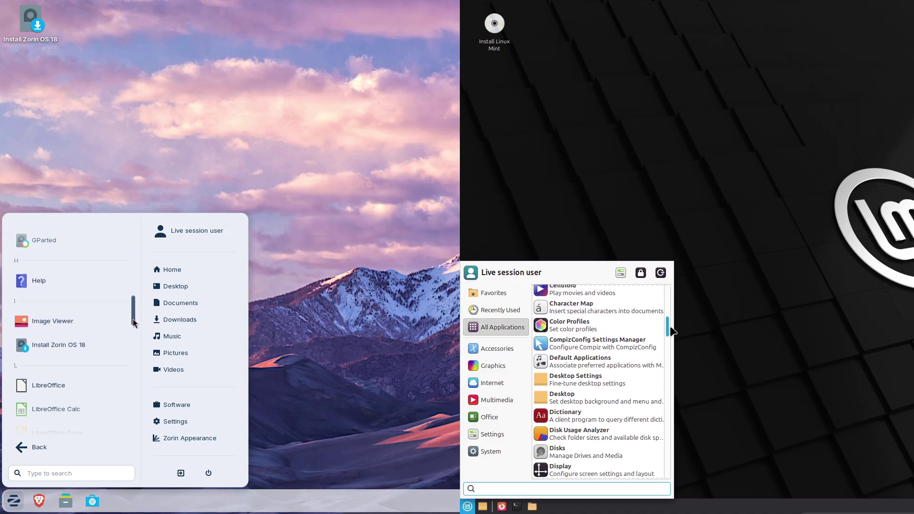
{"action": "left_click_drag", "start_coordinate": [134, 323], "coordinate": [135, 343]}
{"action": "left_click_drag", "start_coordinate": [671, 331], "coordinate": [673, 340]}
{"action": "left_click_drag", "start_coordinate": [135, 343], "coordinate": [137, 367]}
{"action": "left_click_drag", "start_coordinate": [673, 341], "coordinate": [673, 350]}
{"action": "left_click_drag", "start_coordinate": [137, 366], "coordinate": [138, 390]}
{"action": "left_click_drag", "start_coordinate": [673, 349], "coordinate": [674, 359]}
{"action": "left_click_drag", "start_coordinate": [138, 390], "coordinate": [140, 413]}
{"action": "left_click_drag", "start_coordinate": [675, 359], "coordinate": [675, 368]}
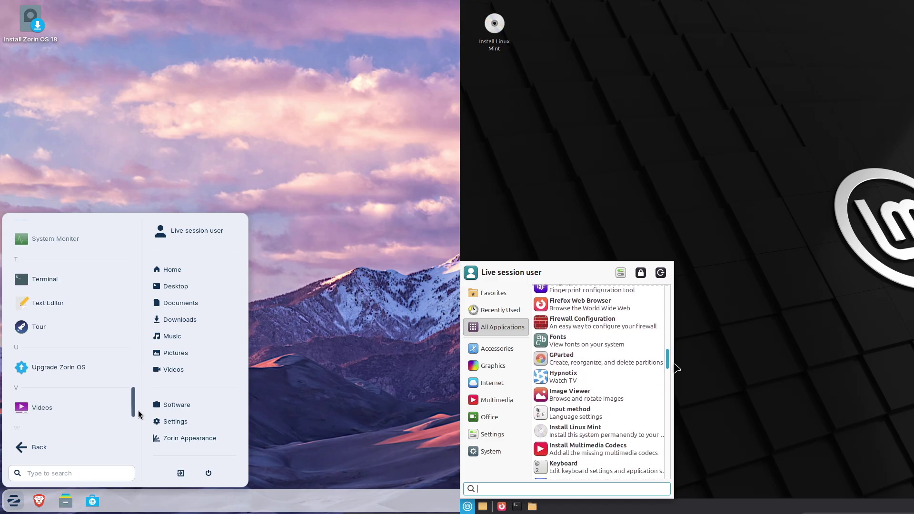
{"action": "left_click_drag", "start_coordinate": [139, 415], "coordinate": [138, 425]}
{"action": "left_click_drag", "start_coordinate": [676, 368], "coordinate": [673, 377]}
{"action": "left_click_drag", "start_coordinate": [138, 425], "coordinate": [139, 438]}
{"action": "left_click_drag", "start_coordinate": [673, 377], "coordinate": [677, 483]}
Launch Zorin Appearance and Mint's Web Apps manager, moving and maximising their windows.
{"action": "left_click", "coordinate": [173, 439]}
{"action": "left_click_drag", "start_coordinate": [428, 117], "coordinate": [163, 107]}
{"action": "left_click", "coordinate": [590, 381]}
{"action": "left_click_drag", "start_coordinate": [367, 213], "coordinate": [370, 293]}
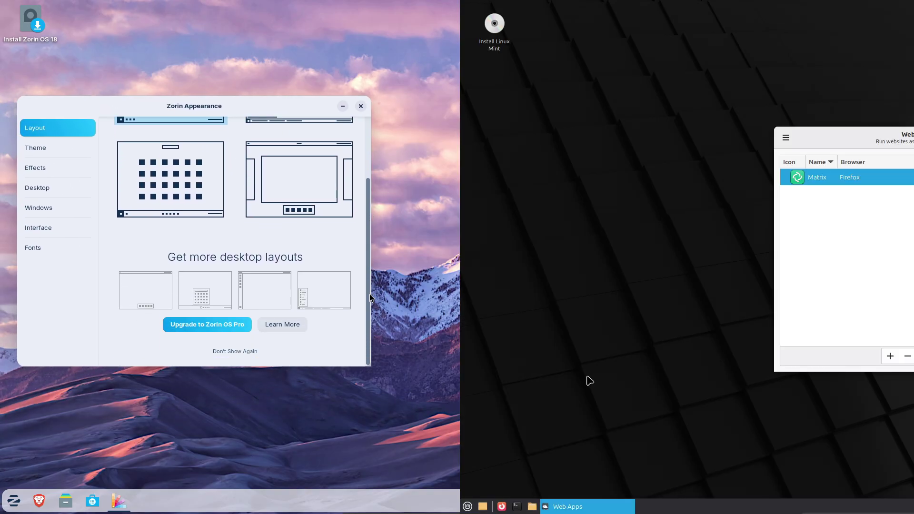
{"action": "double_click", "coordinate": [816, 143]}
{"action": "left_click_drag", "start_coordinate": [368, 298], "coordinate": [372, 222]}
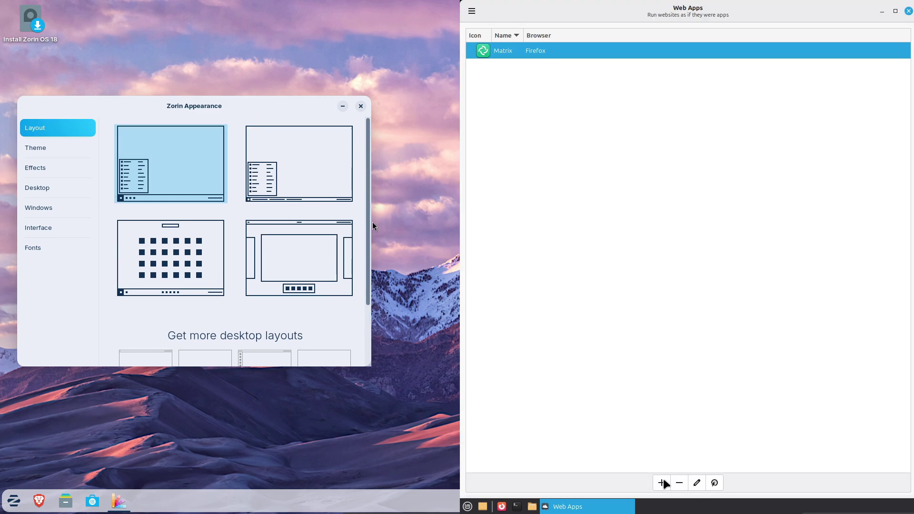
Start a web app named 'youtube' with a youtube address while browsing Zorin's theme choices.
{"action": "left_click", "coordinate": [661, 483]}
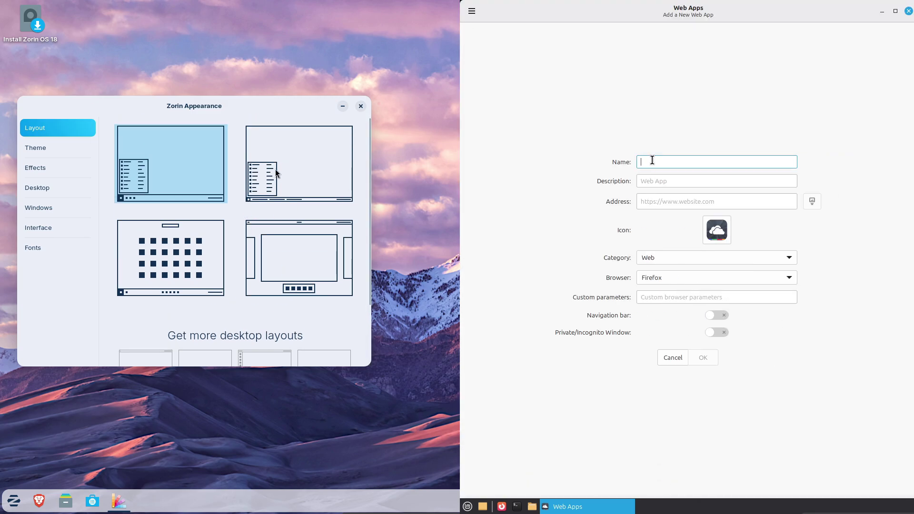
{"action": "type", "text": "youtube"}
{"action": "left_click", "coordinate": [58, 154]}
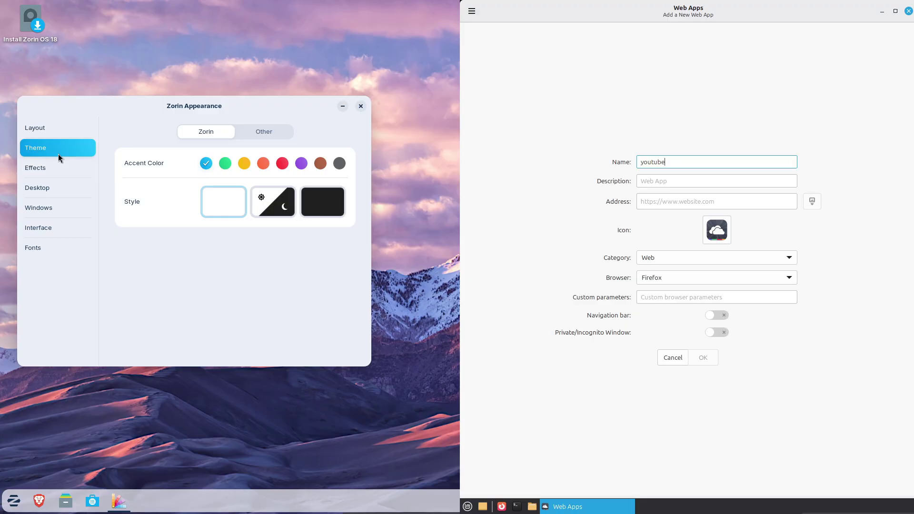
{"action": "left_click", "coordinate": [654, 202]}
{"action": "type", "text": "youtube"}
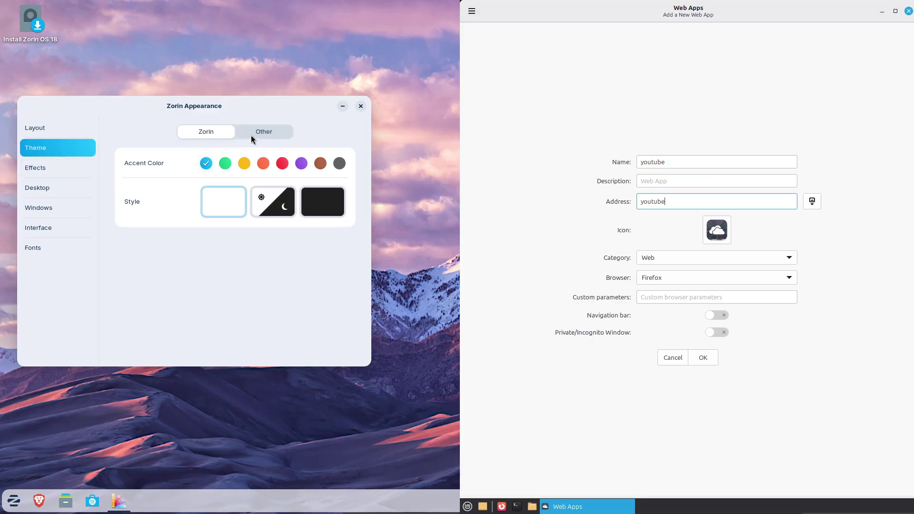
{"action": "left_click", "coordinate": [251, 137]}
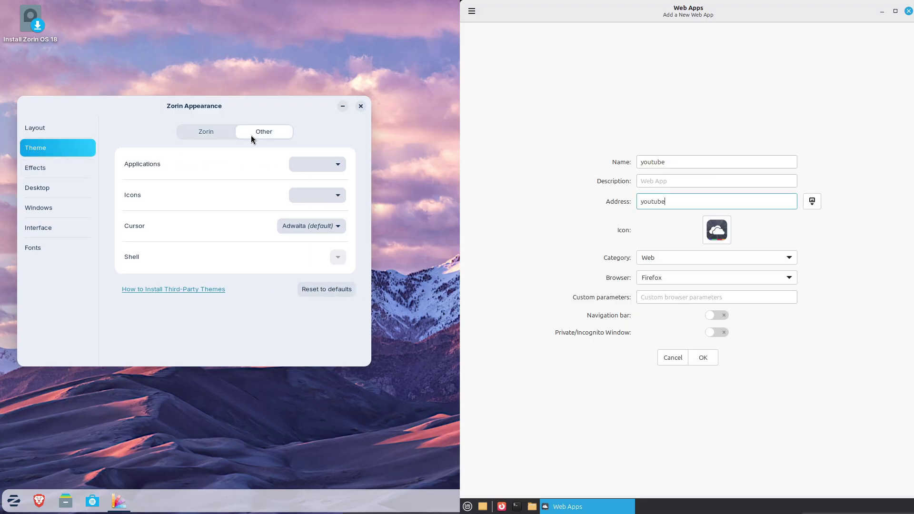
{"action": "left_click", "coordinate": [216, 136]}
Save the youtube web app without changing its icon, and view Zorin's Effects page.
{"action": "left_click", "coordinate": [716, 230]}
{"action": "left_click", "coordinate": [84, 163]}
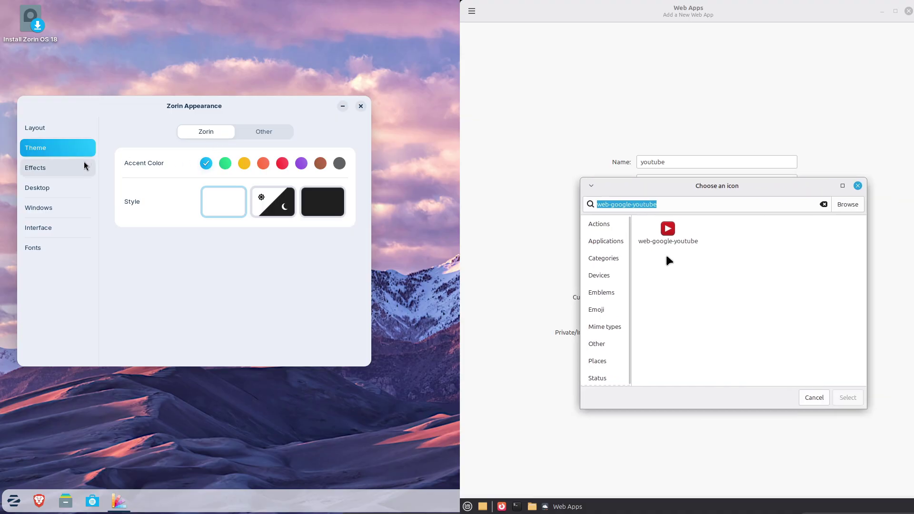
{"action": "left_click", "coordinate": [793, 394]}
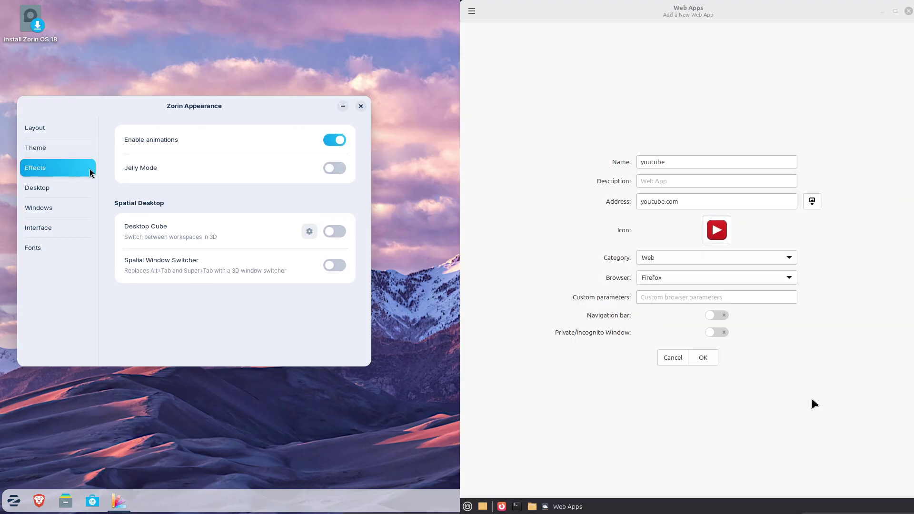
{"action": "left_click", "coordinate": [694, 362]}
View Zorin's Desktop and Windows pages and check the About Web Apps dialog.
{"action": "left_click", "coordinate": [58, 187]}
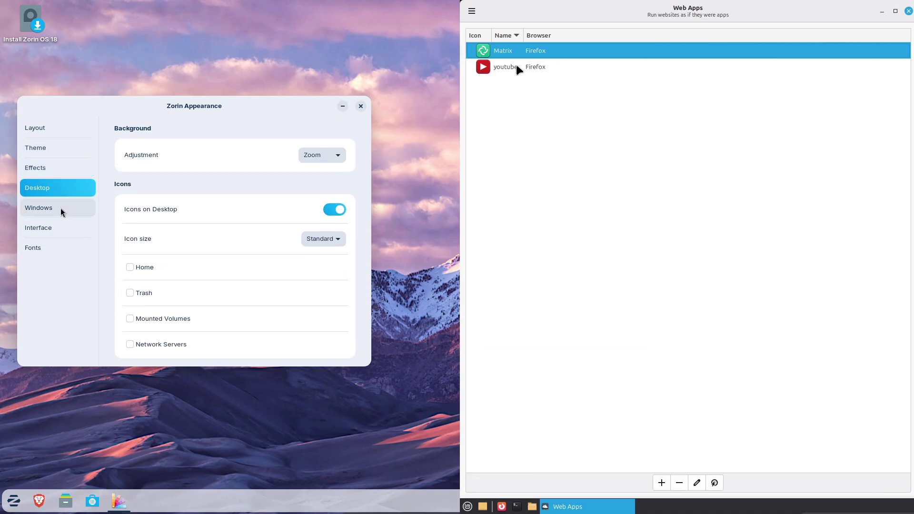
{"action": "left_click", "coordinate": [61, 208]}
{"action": "left_click", "coordinate": [472, 10]}
{"action": "left_click", "coordinate": [547, 56]}
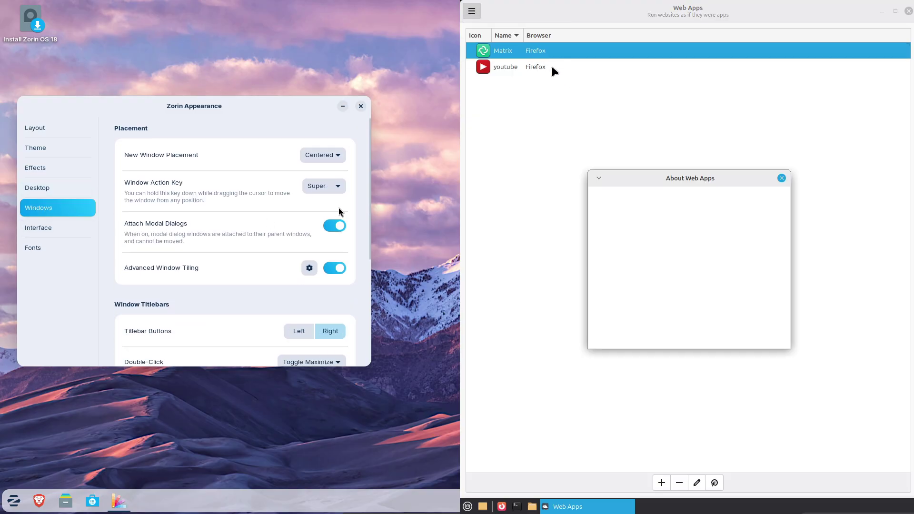
{"action": "left_click_drag", "start_coordinate": [370, 233], "coordinate": [367, 344]}
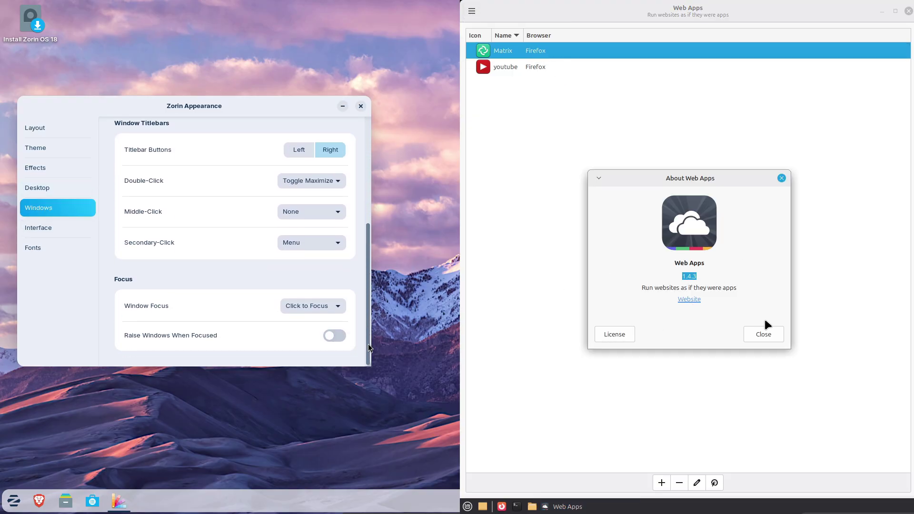
{"action": "left_click", "coordinate": [763, 334]}
View Zorin's Interface and Fonts pages, close Web Apps, and launch Mint's Task Manager.
{"action": "left_click", "coordinate": [38, 229]}
{"action": "left_click", "coordinate": [908, 11]}
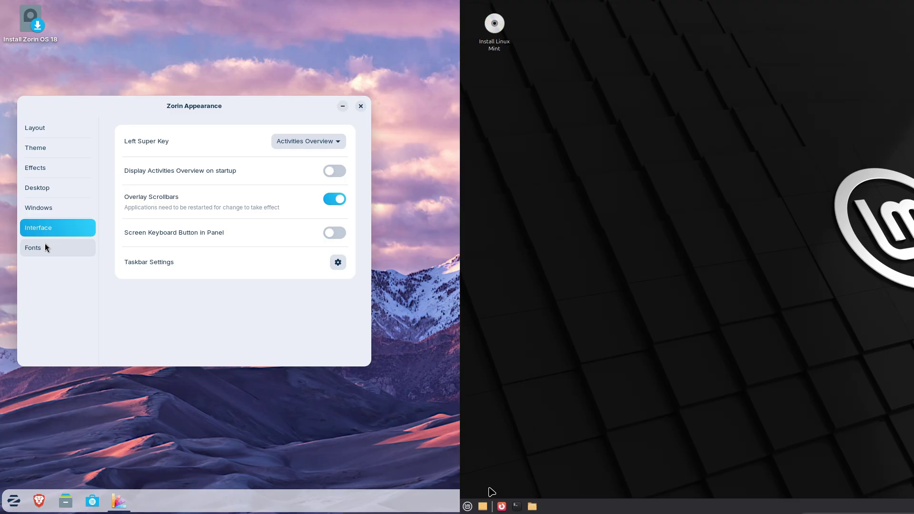
{"action": "left_click", "coordinate": [44, 247]}
{"action": "left_click", "coordinate": [467, 506]}
{"action": "left_click", "coordinate": [544, 410]}
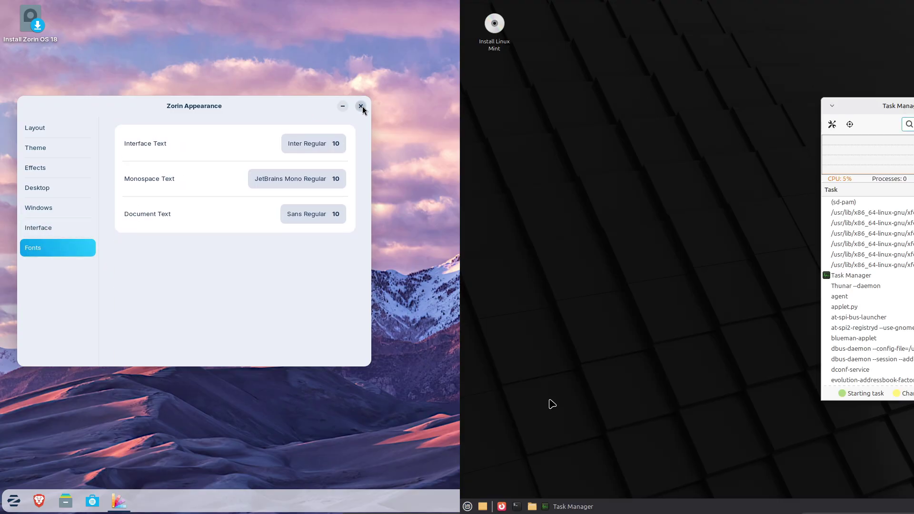
Close Zorin Appearance and launch the Zorin OS installer from its desktop icon.
{"action": "left_click", "coordinate": [360, 105]}
{"action": "right_click", "coordinate": [30, 30]}
{"action": "left_click", "coordinate": [32, 36]}
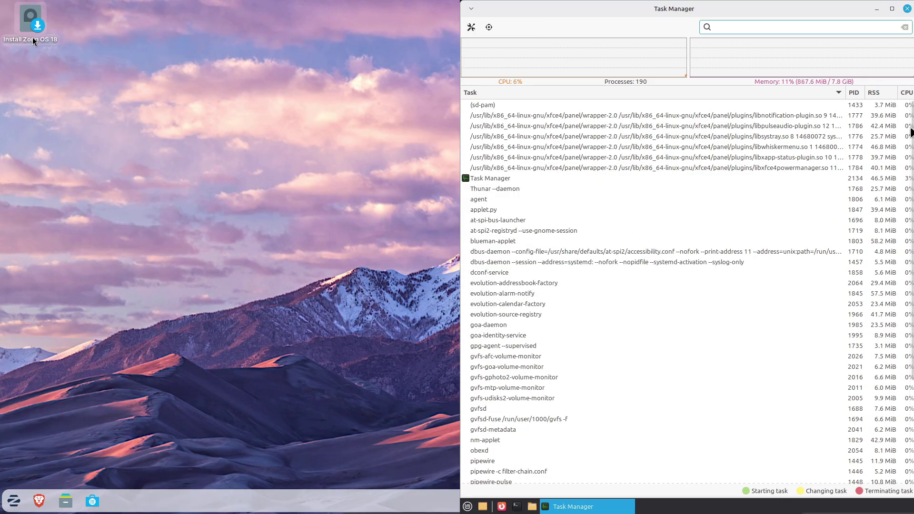
{"action": "scroll", "coordinate": [892, 374], "scroll_direction": "down", "scroll_amount": 5}
{"action": "scroll", "coordinate": [895, 278], "scroll_direction": "up", "scroll_amount": 5}
Check Task Manager's settings and About dialog, then close them.
{"action": "left_click", "coordinate": [477, 28]}
{"action": "left_click", "coordinate": [686, 358]}
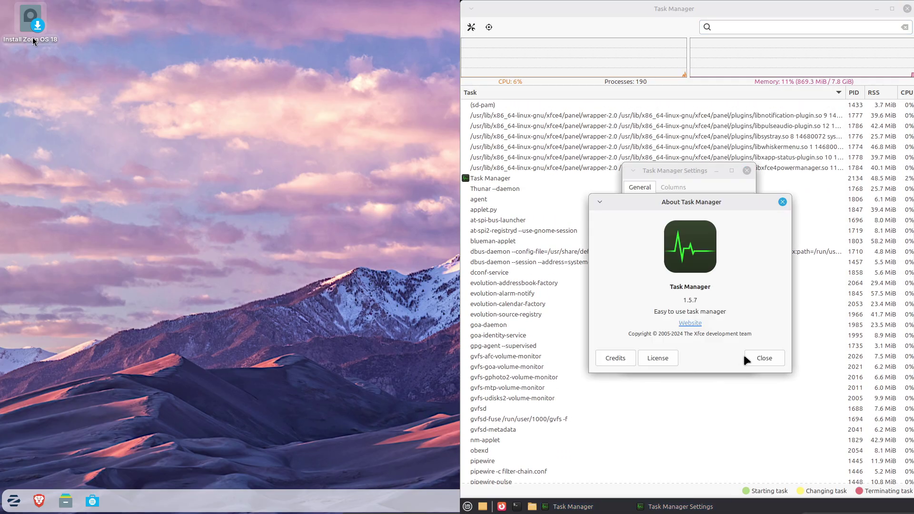
{"action": "left_click", "coordinate": [764, 356]}
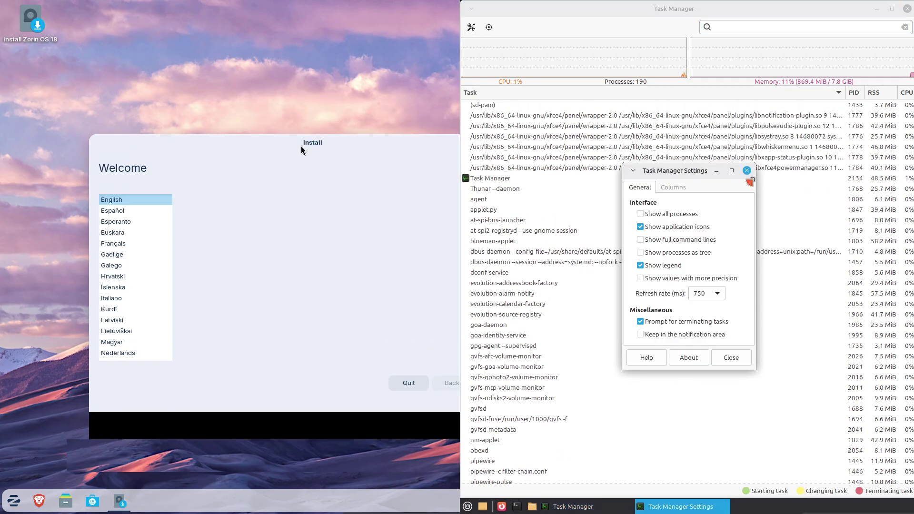
{"action": "left_click", "coordinate": [746, 170]}
Move the installer left, close Task Manager, and open a terminal in Mint.
{"action": "left_click_drag", "start_coordinate": [223, 123], "coordinate": [222, 114]}
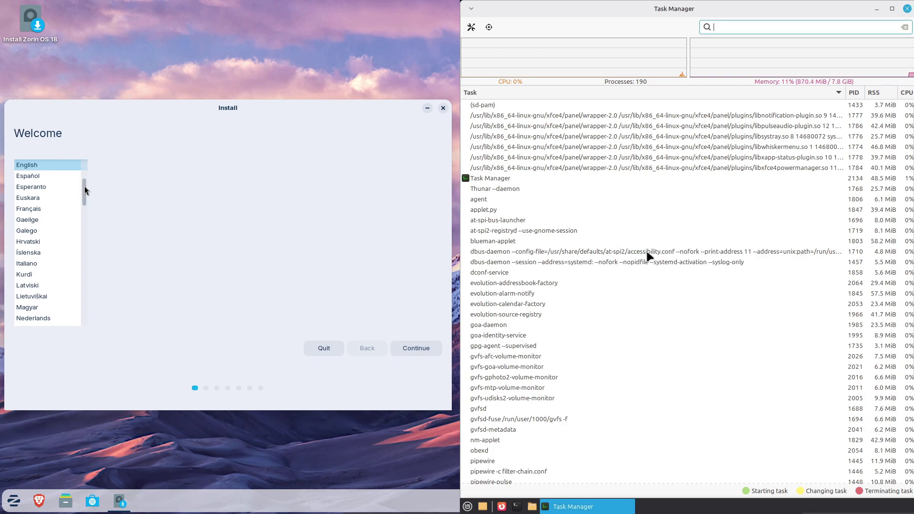
{"action": "left_click_drag", "start_coordinate": [84, 190], "coordinate": [93, 153]}
{"action": "left_click", "coordinate": [906, 9]}
{"action": "left_click", "coordinate": [517, 507]}
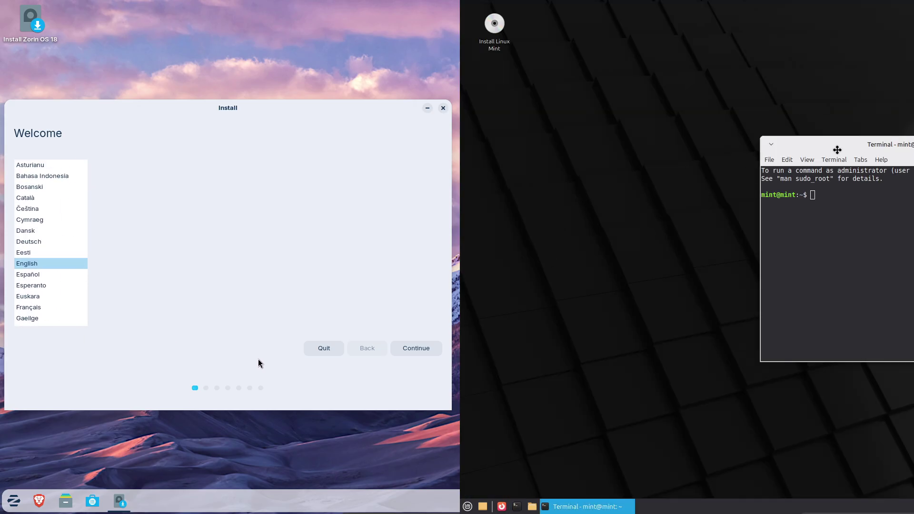
Maximise the terminal, read its About version, and advance the installer past Welcome and Keyboard.
{"action": "double_click", "coordinate": [836, 149]}
{"action": "left_click", "coordinate": [412, 350]}
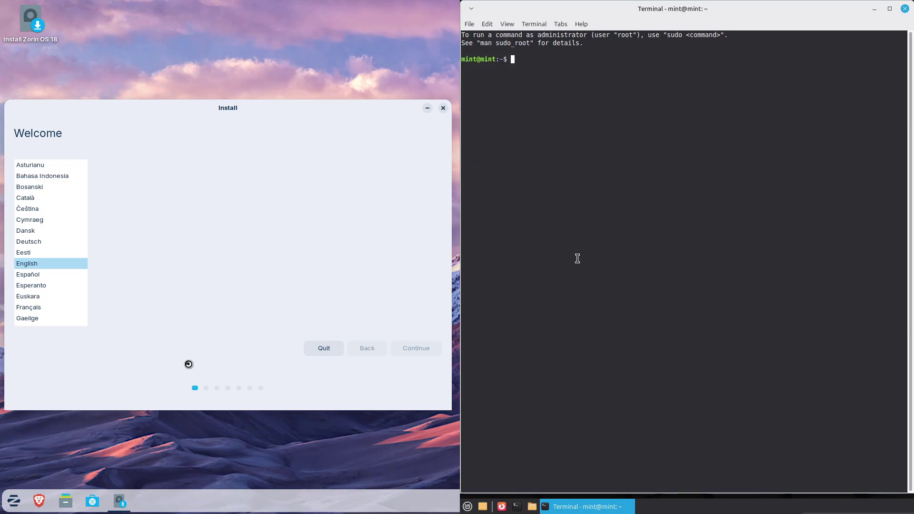
{"action": "left_click", "coordinate": [581, 25]}
{"action": "left_click", "coordinate": [590, 49]}
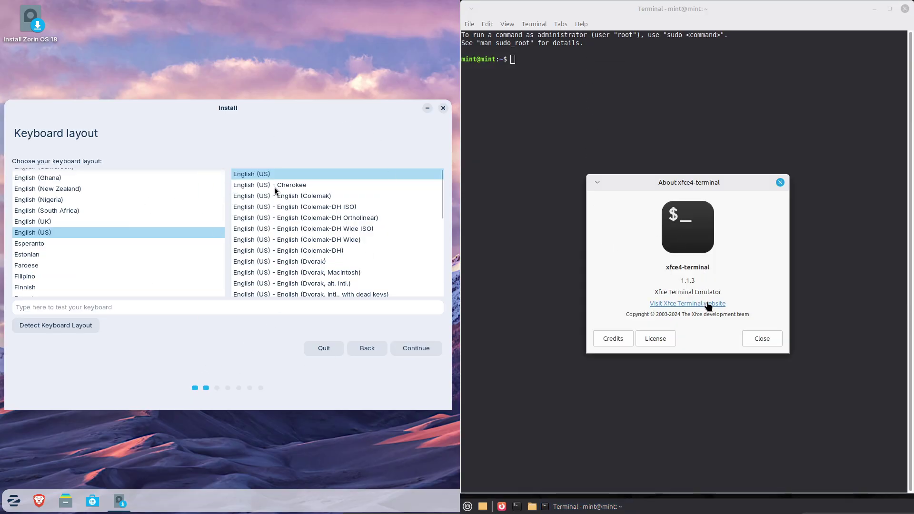
{"action": "left_click", "coordinate": [410, 348]}
{"action": "left_click_drag", "start_coordinate": [700, 284], "coordinate": [614, 279]}
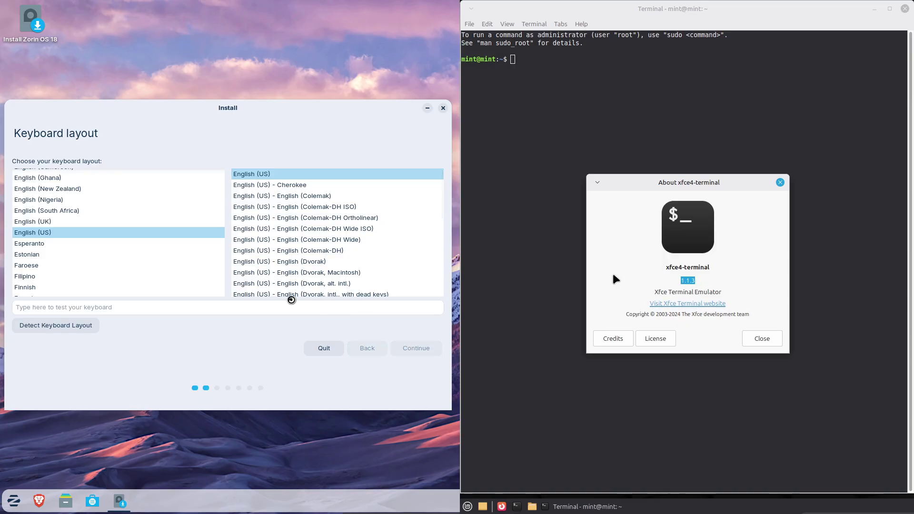
{"action": "left_click", "coordinate": [760, 338]}
Open terminal Preferences and continue the installer past Updates with the census declined.
{"action": "left_click", "coordinate": [487, 24]}
{"action": "left_click", "coordinate": [507, 123]}
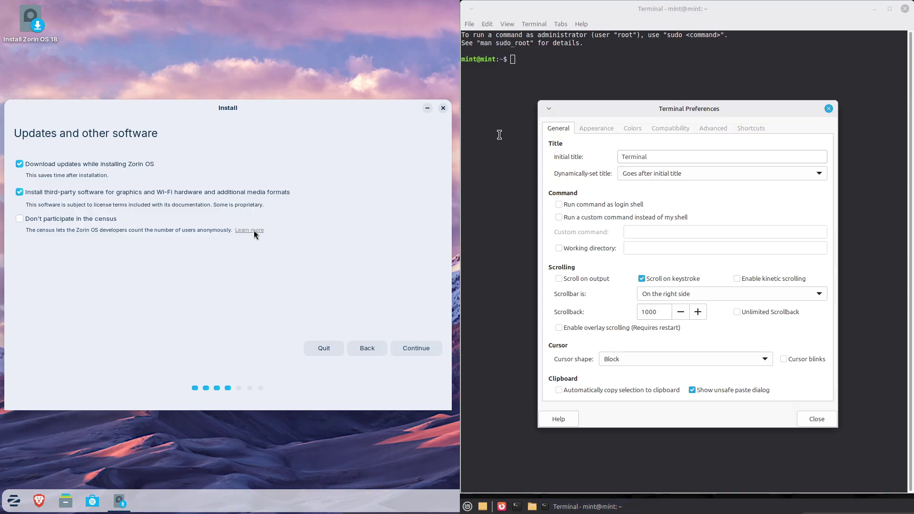
{"action": "left_click", "coordinate": [80, 221]}
{"action": "left_click", "coordinate": [628, 129]}
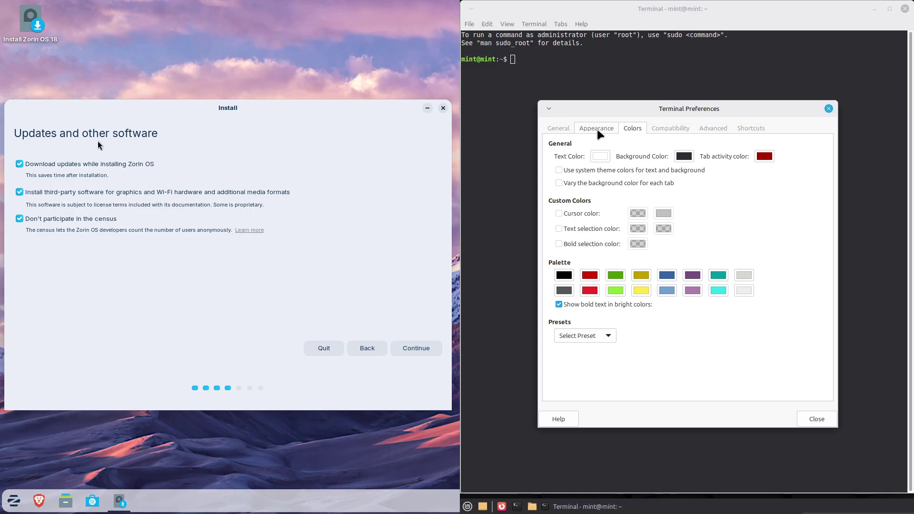
{"action": "left_click", "coordinate": [597, 129]}
{"action": "left_click", "coordinate": [400, 348]}
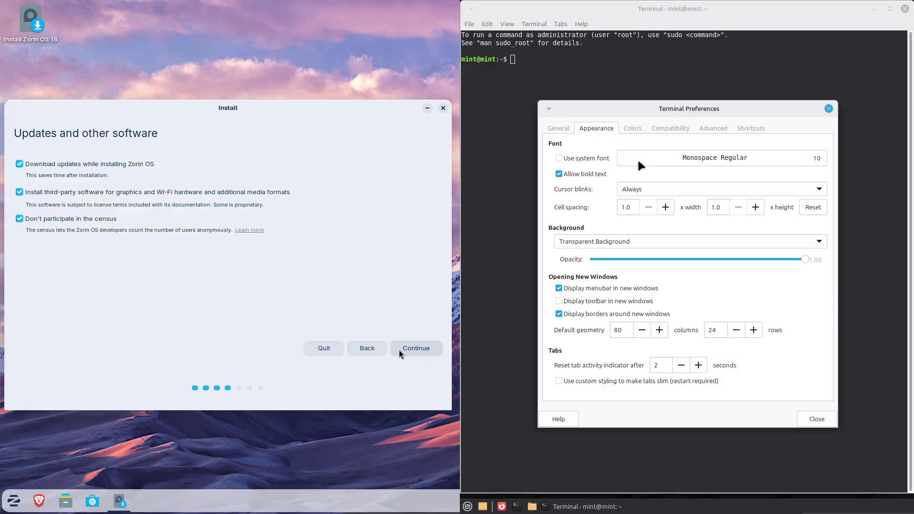
Raise the terminal font size to 16 and re-maximise the terminal window.
{"action": "left_click", "coordinate": [637, 160]}
{"action": "left_click", "coordinate": [775, 370]}
{"action": "left_click", "coordinate": [774, 370]}
{"action": "left_click", "coordinate": [775, 370]}
{"action": "left_click", "coordinate": [775, 370]}
{"action": "left_click", "coordinate": [774, 370]}
{"action": "left_click", "coordinate": [775, 370]}
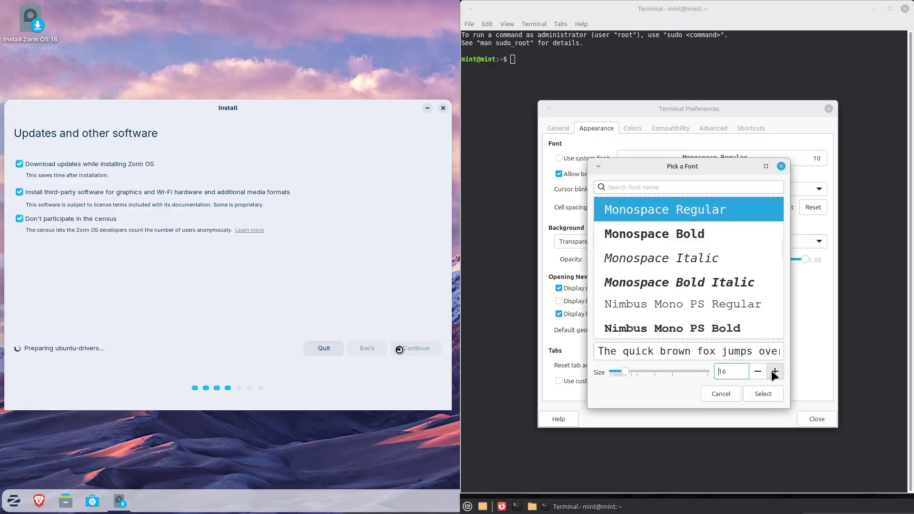
{"action": "left_click", "coordinate": [761, 393]}
{"action": "double_click", "coordinate": [752, 10]}
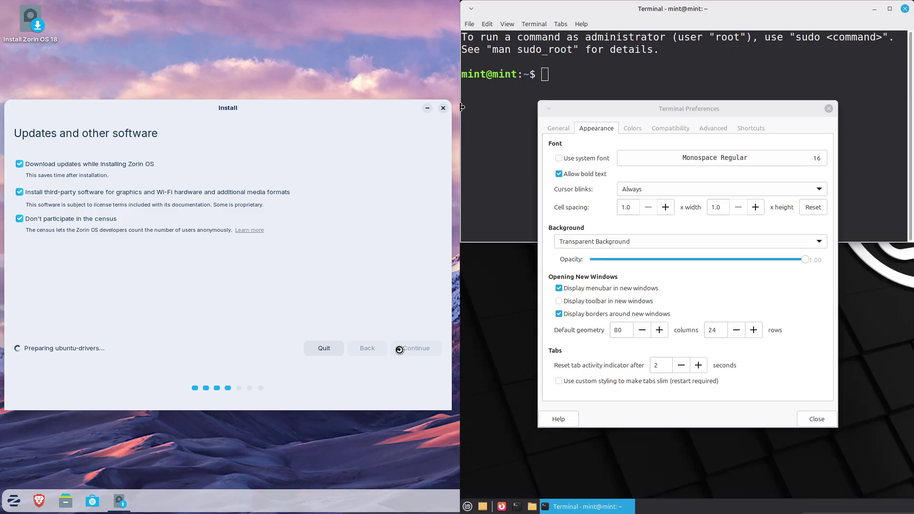
Close the preferences, run neofetch, and print the release with cat /etc/issue.
{"action": "left_click", "coordinate": [828, 109]}
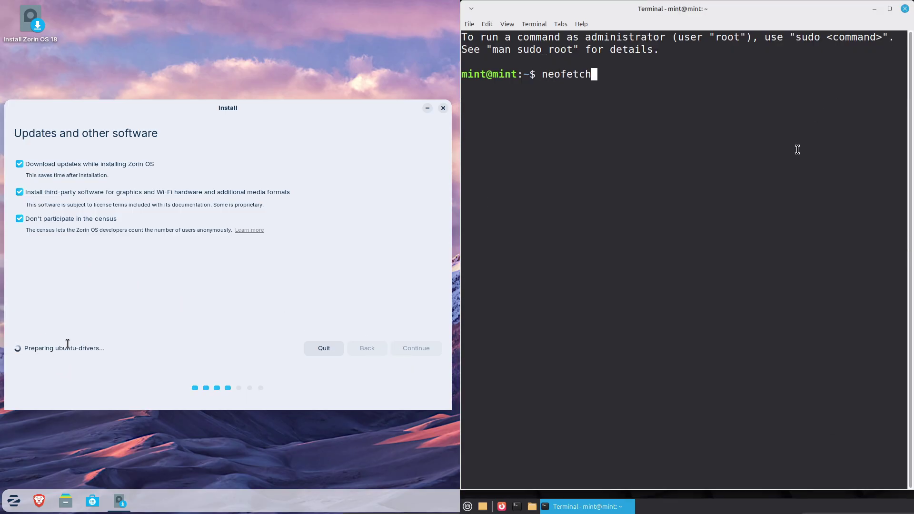
{"action": "key", "text": "Return"}
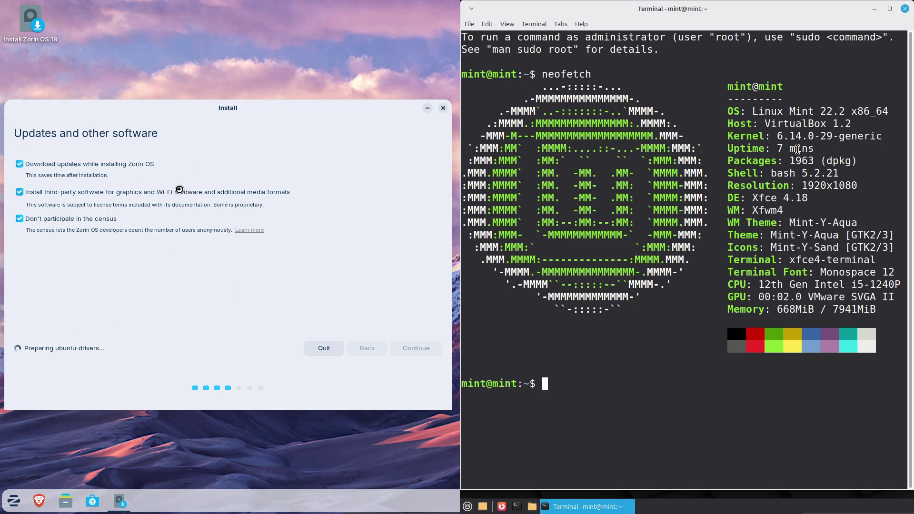
{"action": "type", "text": "cat /etc/issue"}
{"action": "key", "text": "Return"}
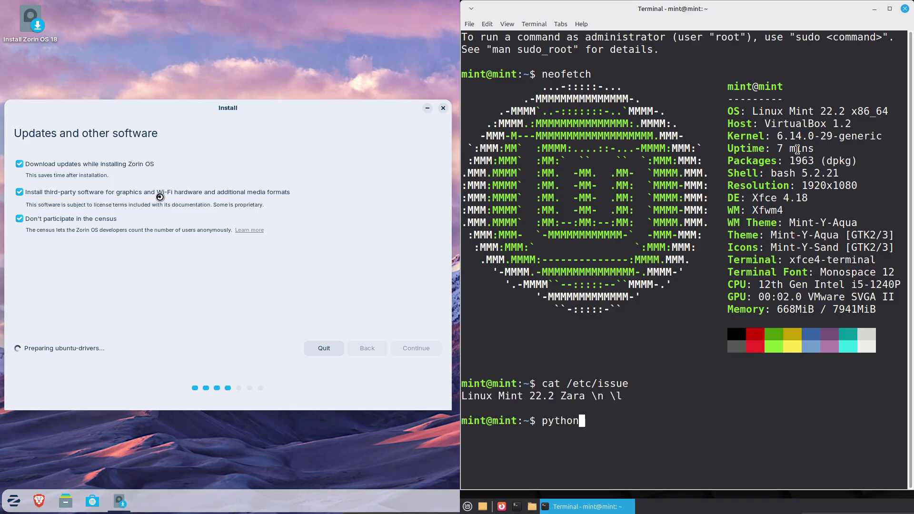
Check the Python version with python3 --version, clear the screen, and start typing inxi.
{"action": "type", "text": "python3  --version"}
{"action": "key", "text": "Return"}
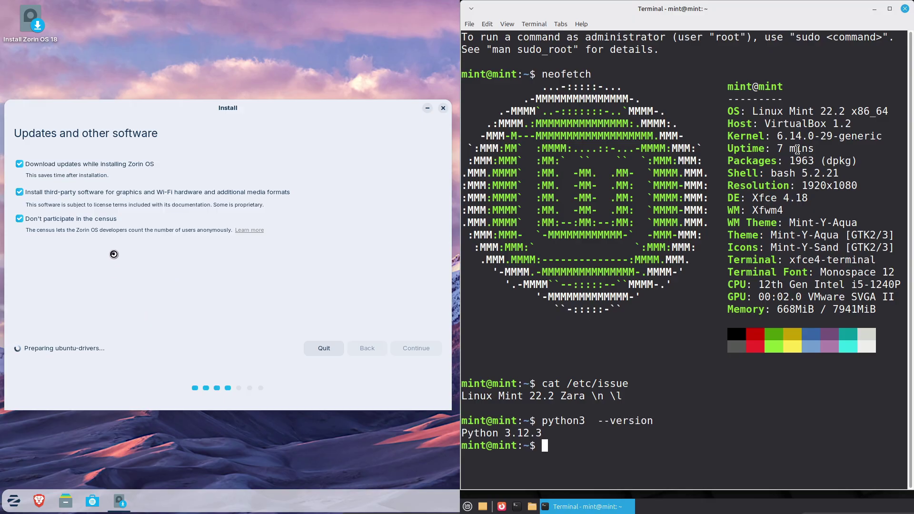
{"action": "type", "text": "clear"}
{"action": "key", "text": "Return"}
{"action": "type", "text": "i"}
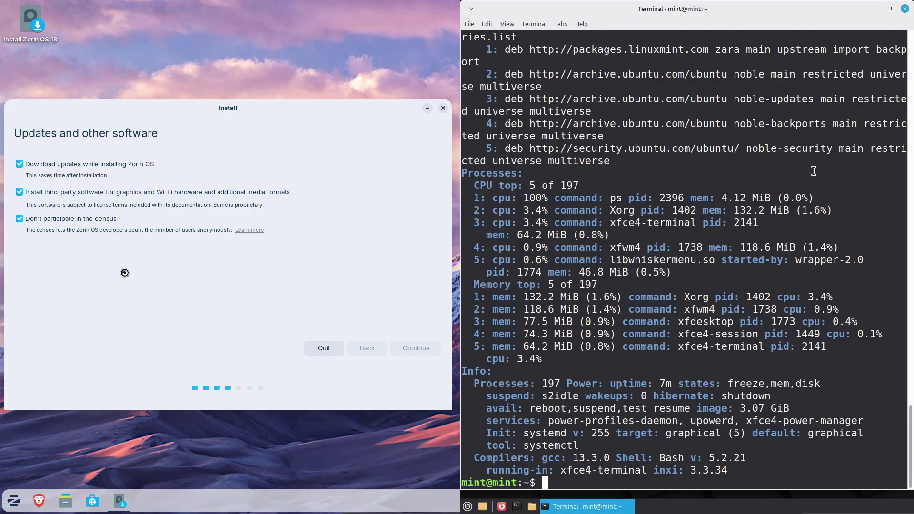
Open the Zorin app menu and select the lower part of Mint's system report.
{"action": "left_click", "coordinate": [14, 501]}
{"action": "left_click_drag", "start_coordinate": [729, 470], "coordinate": [473, 322]}
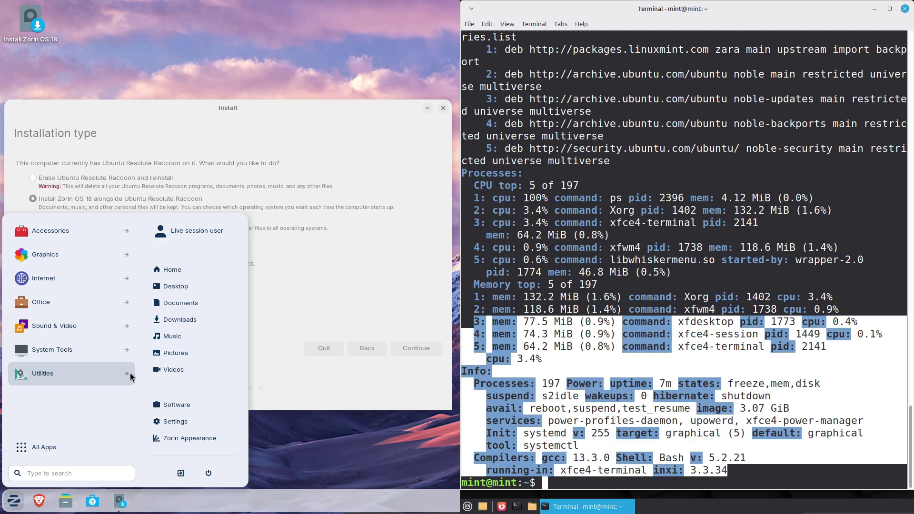
{"action": "left_click", "coordinate": [67, 180]}
{"action": "scroll", "coordinate": [910, 385], "scroll_direction": "up", "scroll_amount": 5}
{"action": "left_click_drag", "start_coordinate": [909, 385], "coordinate": [910, 50]}
Compare the installer's erase-disk and manual partitioning options and open erase-disk Advanced features.
{"action": "left_click", "coordinate": [70, 221]}
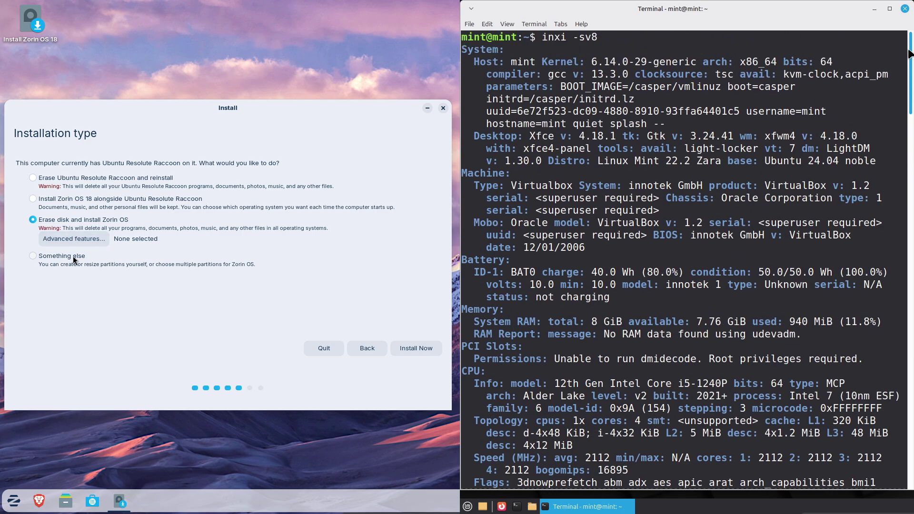
{"action": "left_click", "coordinate": [72, 252]}
{"action": "left_click", "coordinate": [71, 223]}
{"action": "left_click", "coordinate": [72, 238]}
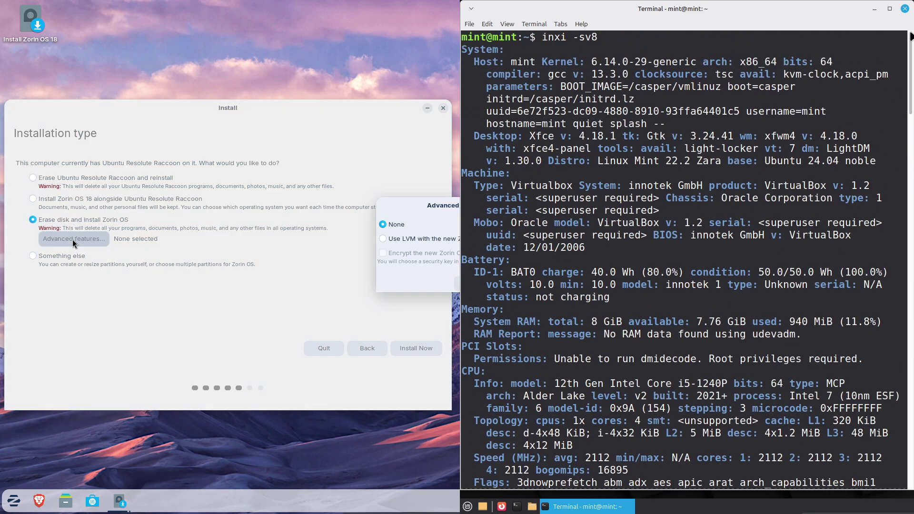
{"action": "left_click_drag", "start_coordinate": [455, 210], "coordinate": [134, 229]}
Open Mint's Desktop Settings from the desktop menu and quit the Zorin installer.
{"action": "right_click", "coordinate": [621, 274]}
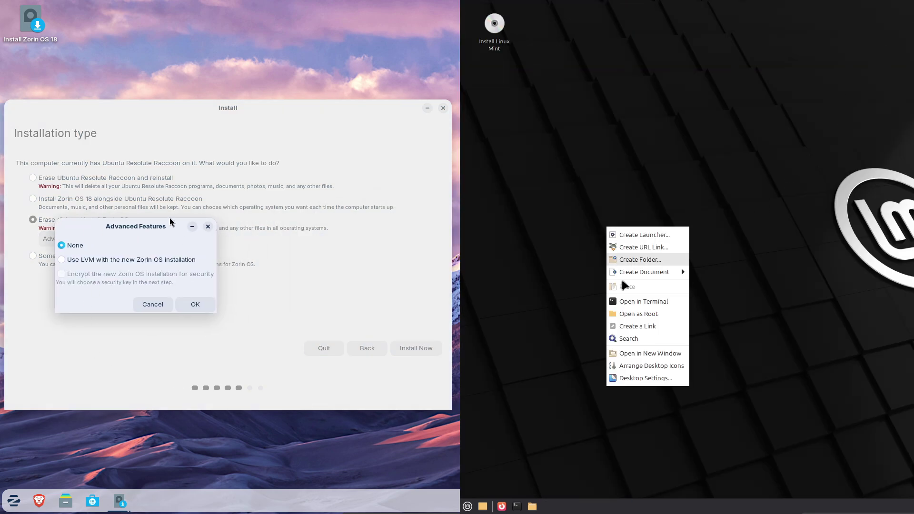
{"action": "left_click", "coordinate": [142, 298]}
{"action": "left_click", "coordinate": [641, 378]}
{"action": "left_click", "coordinate": [64, 180]}
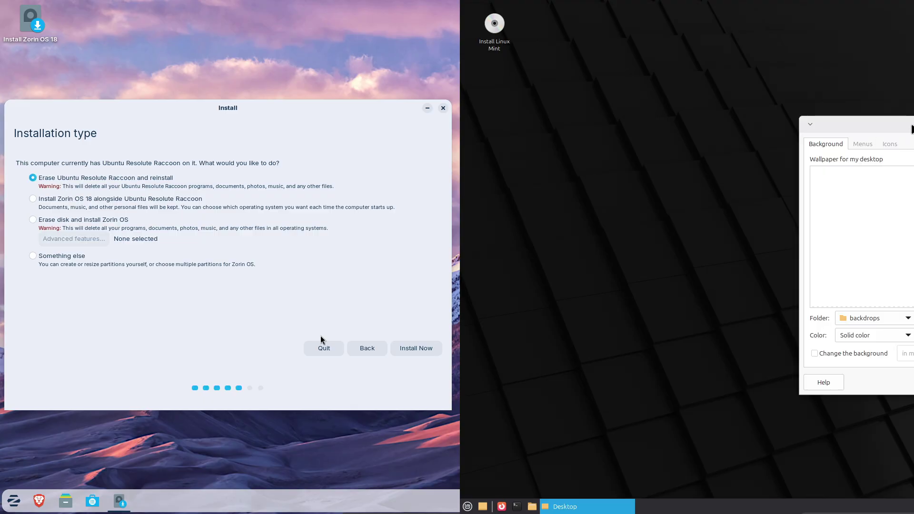
{"action": "left_click", "coordinate": [326, 346]}
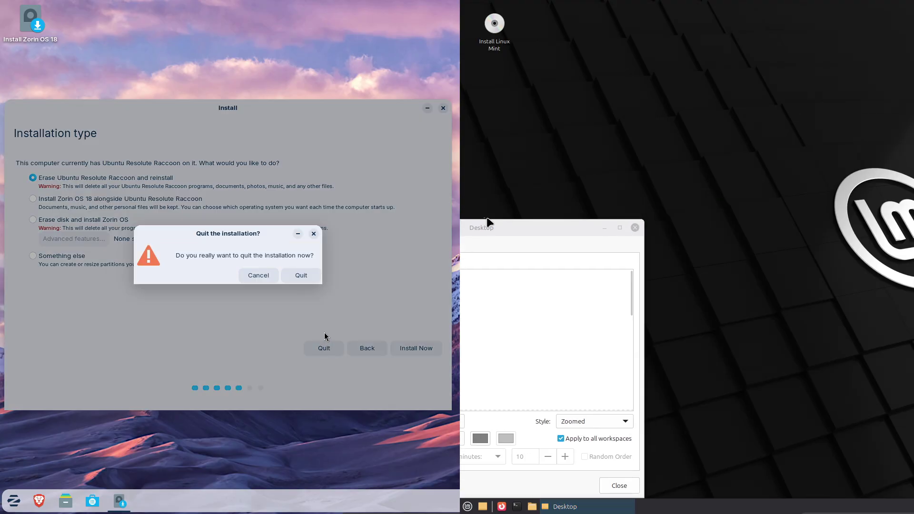
{"action": "left_click", "coordinate": [293, 280]}
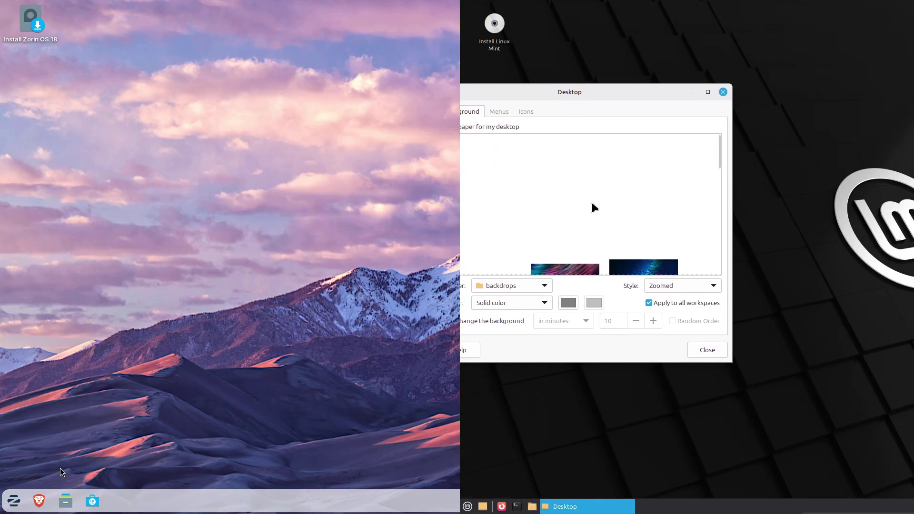
{"action": "left_click", "coordinate": [14, 501]}
{"action": "left_click_drag", "start_coordinate": [569, 88], "coordinate": [600, 75]}
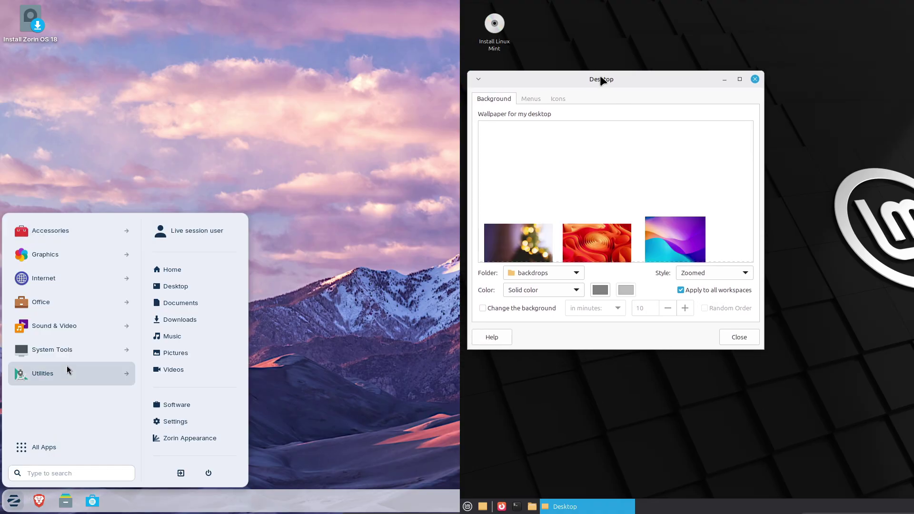
{"action": "left_click", "coordinate": [67, 351]}
Launch System Monitor from Zorin's System Tools.
{"action": "left_click_drag", "start_coordinate": [133, 317], "coordinate": [139, 402]}
{"action": "left_click_drag", "start_coordinate": [596, 82], "coordinate": [610, 80]}
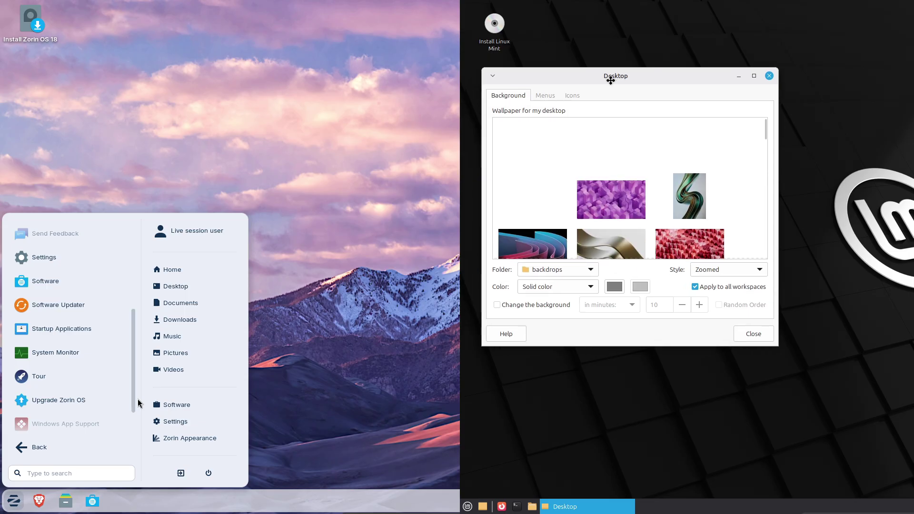
{"action": "left_click", "coordinate": [97, 353]}
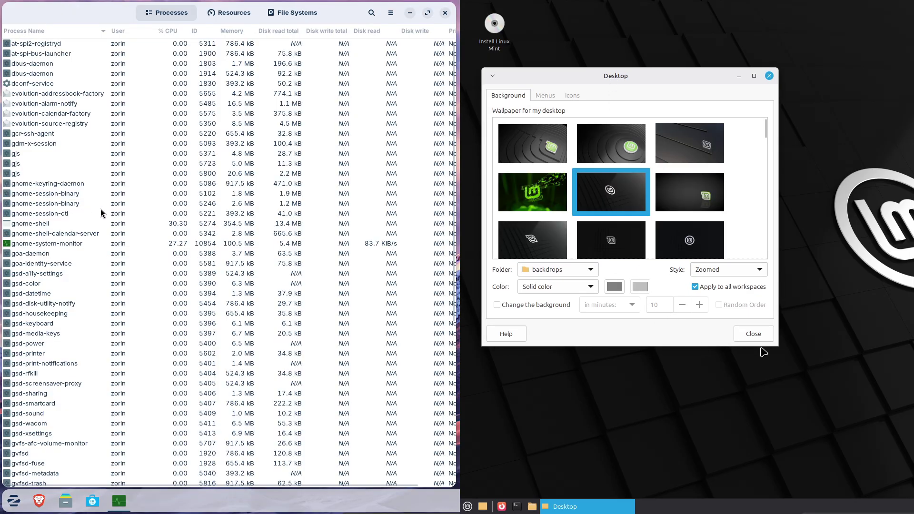
{"action": "left_click_drag", "start_coordinate": [654, 97], "coordinate": [633, 144]}
{"action": "scroll", "coordinate": [451, 227], "scroll_direction": "down", "scroll_amount": 3}
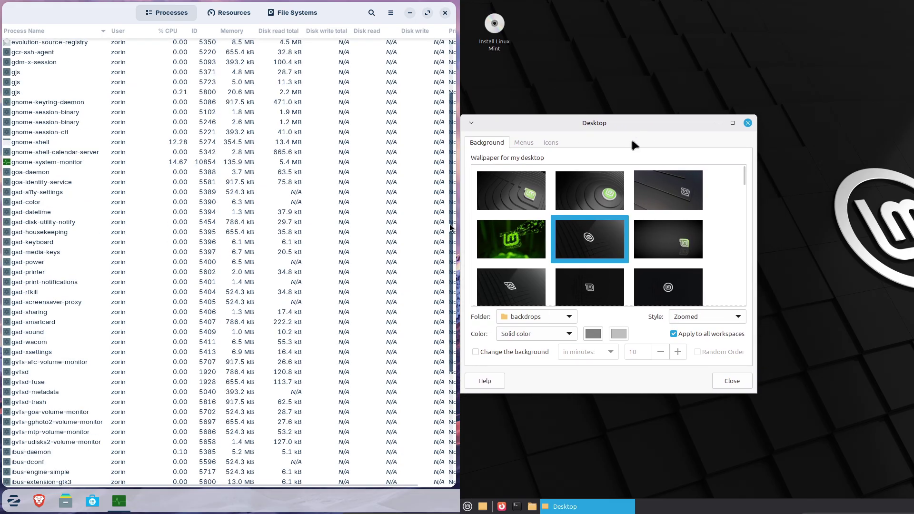
{"action": "left_click_drag", "start_coordinate": [451, 228], "coordinate": [447, 338]}
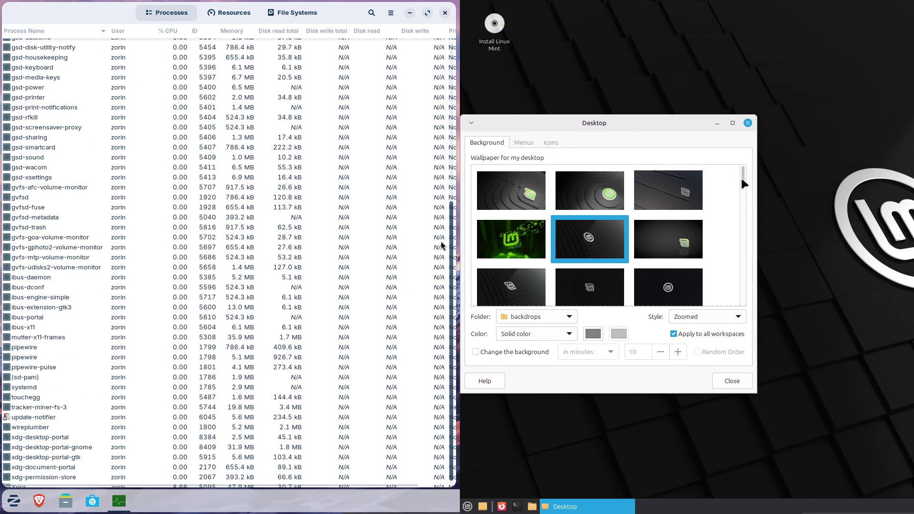
{"action": "left_click_drag", "start_coordinate": [740, 178], "coordinate": [738, 227]}
Apply the red swirl wallpaper in Mint and view System Monitor graphs with Disk and Network collapsed.
{"action": "left_click", "coordinate": [242, 16]}
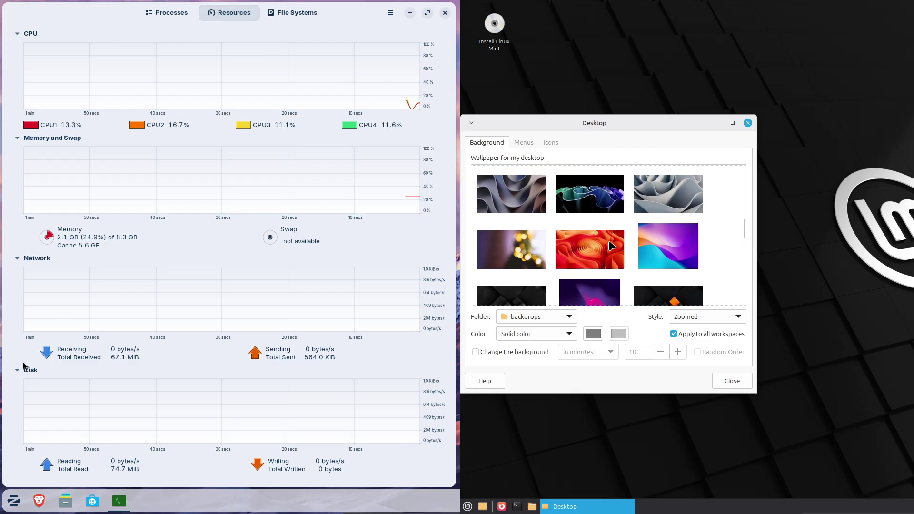
{"action": "left_click", "coordinate": [610, 246]}
{"action": "left_click", "coordinate": [19, 369]}
{"action": "left_click", "coordinate": [18, 324]}
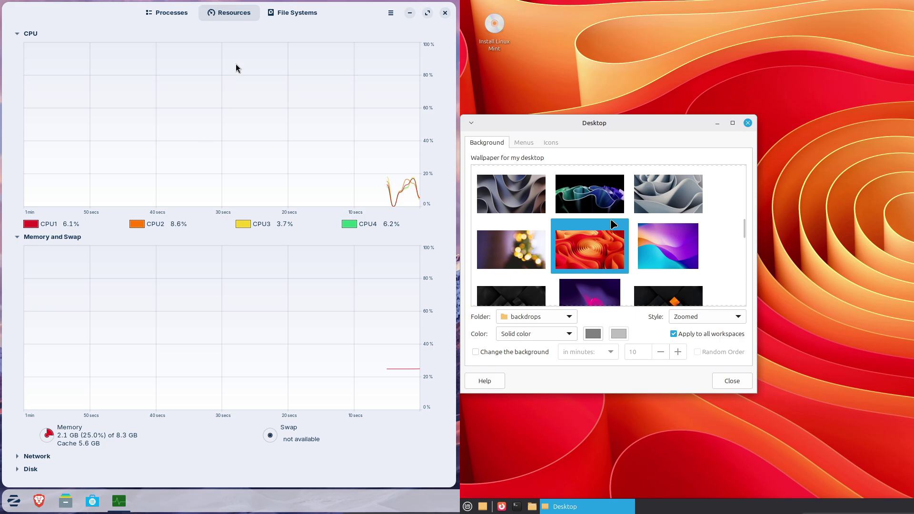
{"action": "left_click", "coordinate": [271, 17]}
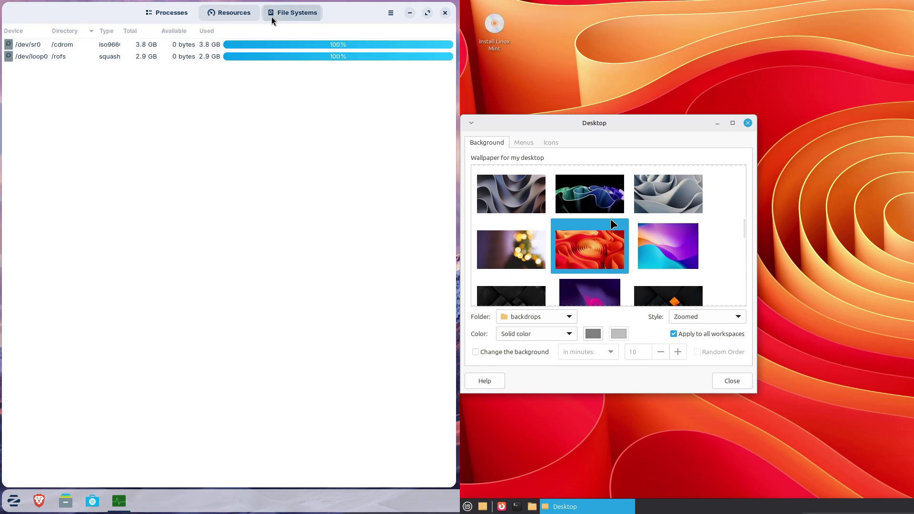
{"action": "left_click", "coordinate": [219, 19]}
{"action": "left_click", "coordinate": [528, 143]}
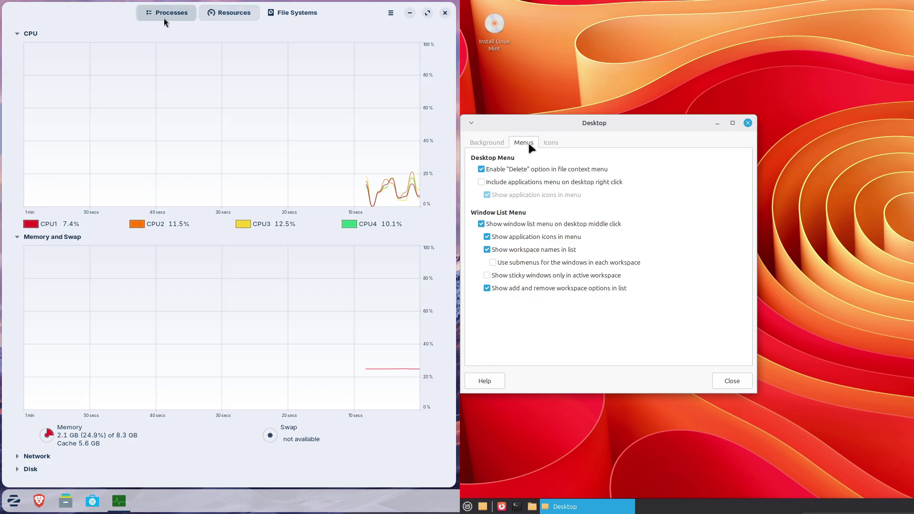
{"action": "left_click", "coordinate": [164, 22]}
{"action": "left_click", "coordinate": [231, 14]}
{"action": "left_click", "coordinate": [551, 142]}
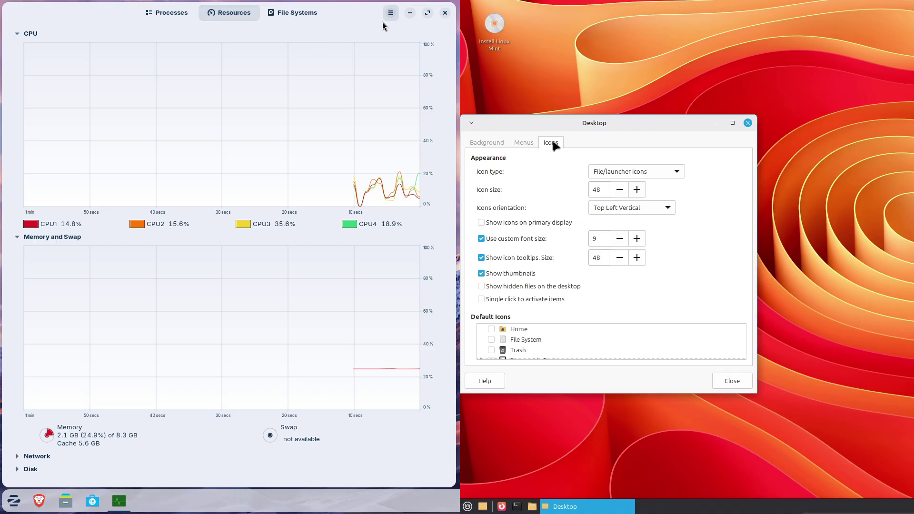
{"action": "left_click", "coordinate": [390, 13]}
{"action": "left_click", "coordinate": [373, 105]}
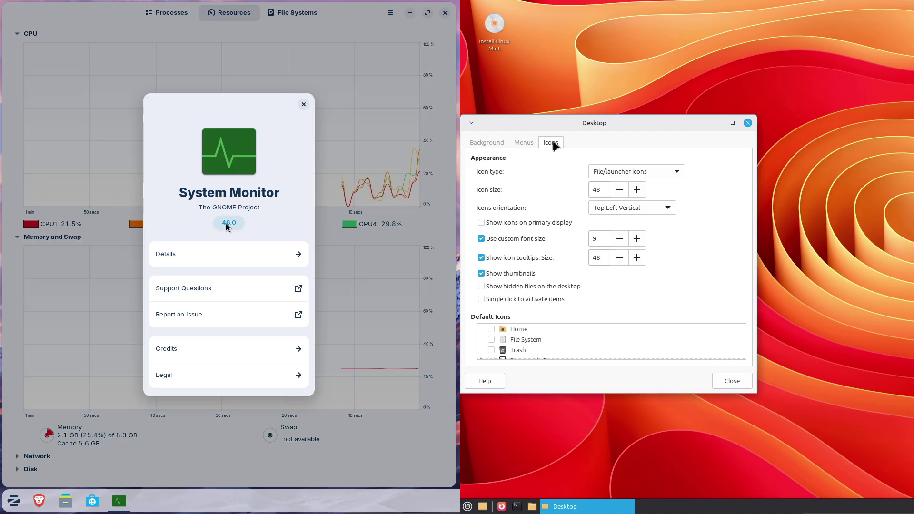
{"action": "left_click", "coordinate": [303, 104]}
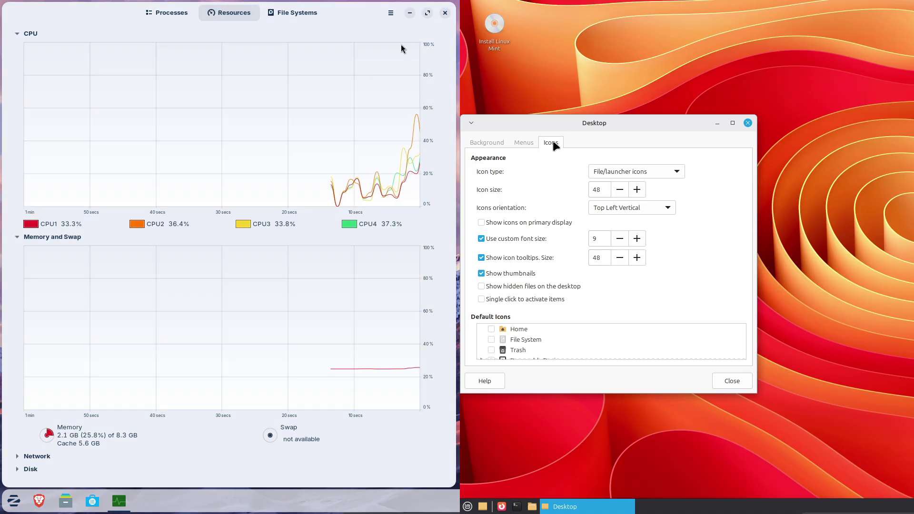
Close System Monitor and launch Zorin Software from System Tools.
{"action": "left_click", "coordinate": [443, 14]}
{"action": "left_click", "coordinate": [14, 501]}
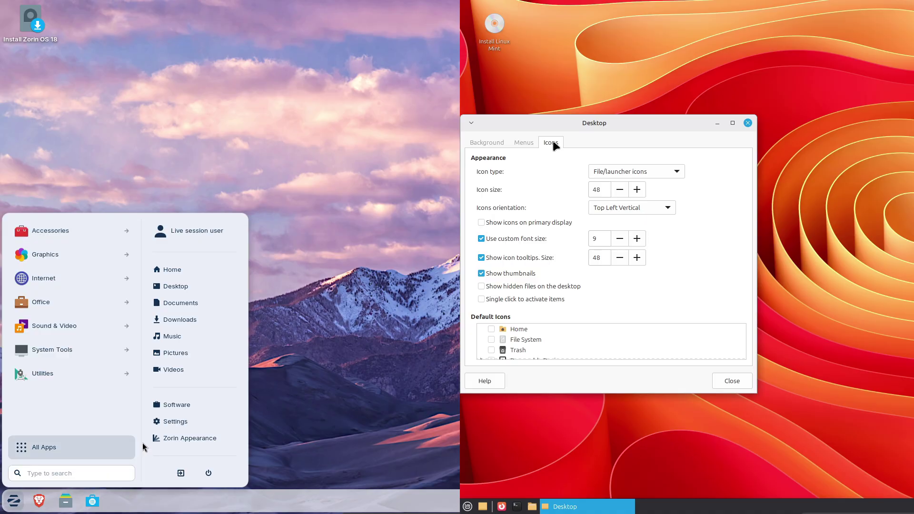
{"action": "left_click", "coordinate": [66, 356]}
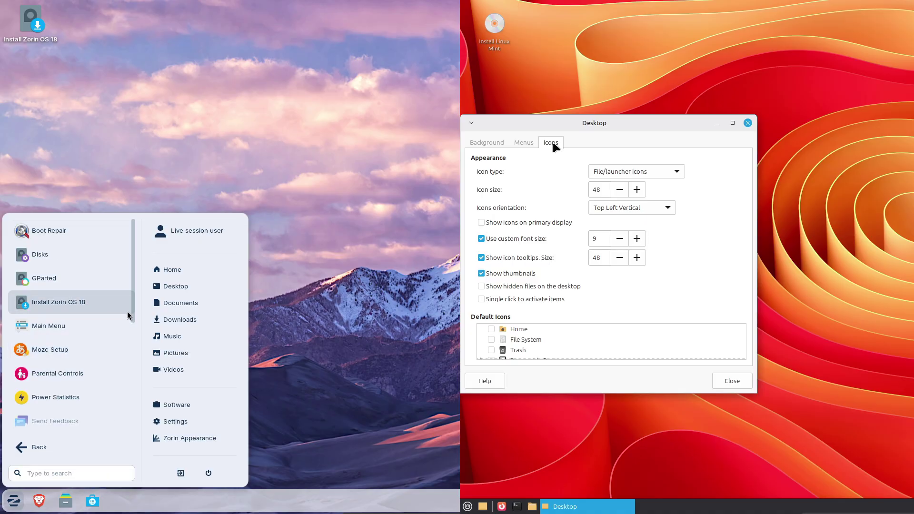
{"action": "scroll", "coordinate": [135, 339], "scroll_direction": "down", "scroll_amount": 5}
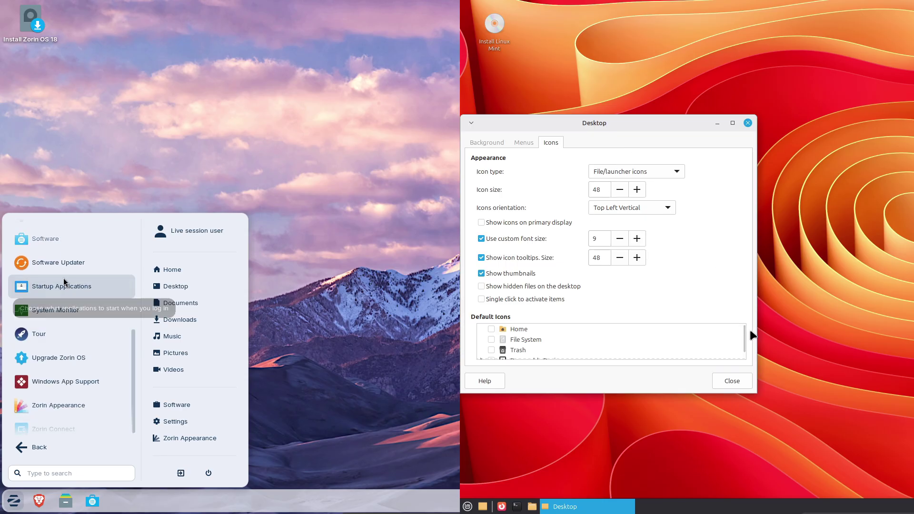
{"action": "left_click", "coordinate": [56, 240]}
{"action": "left_click", "coordinate": [732, 384]}
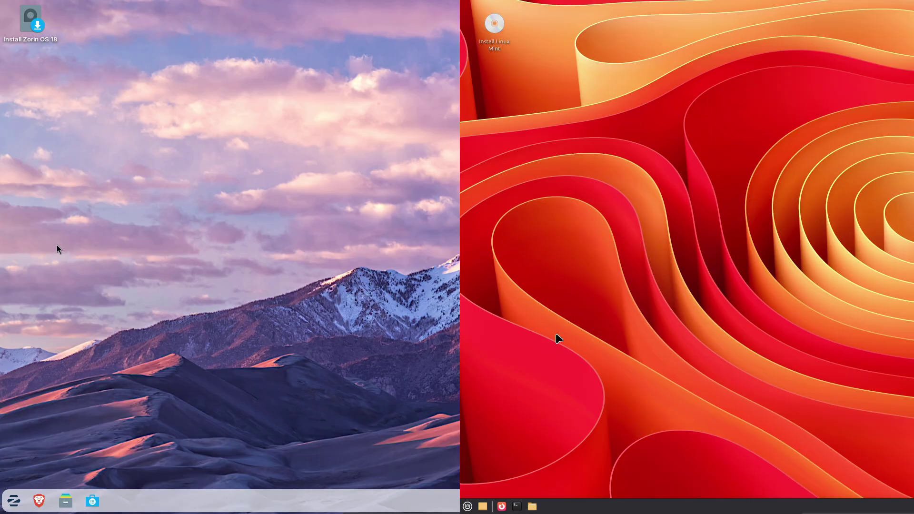
{"action": "left_click_drag", "start_coordinate": [300, 67], "coordinate": [2, 153]}
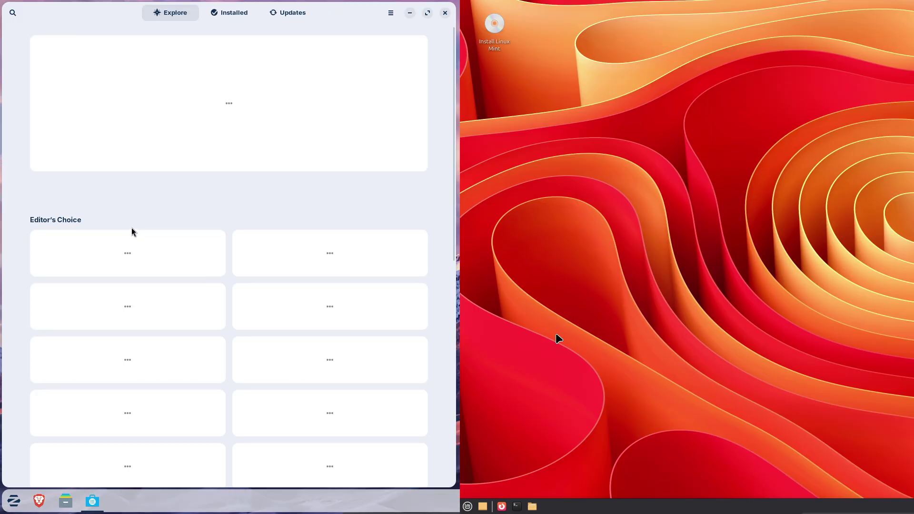
{"action": "left_click", "coordinate": [390, 13]}
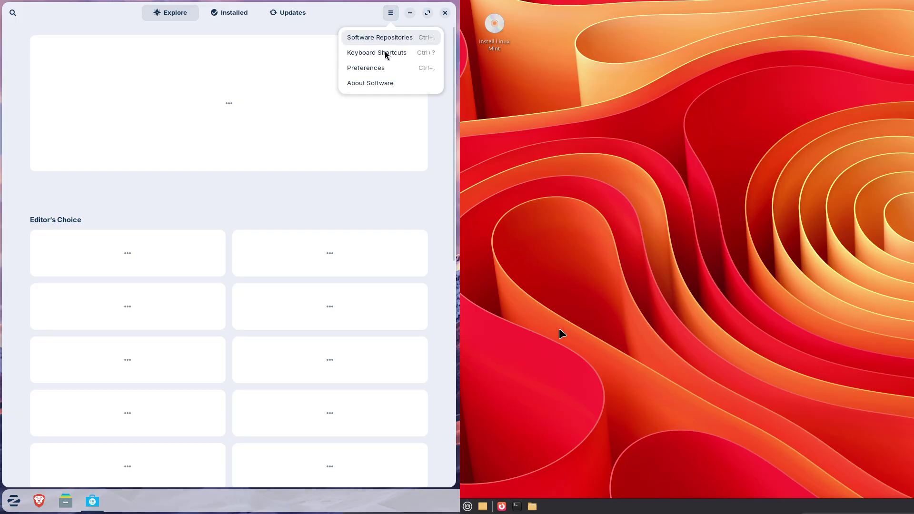
{"action": "left_click", "coordinate": [372, 83]}
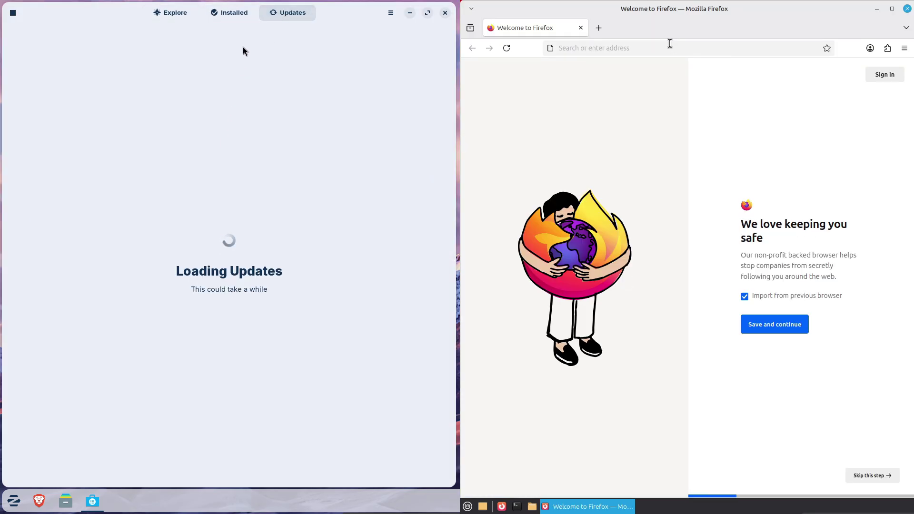
Search 'linux mint' in Firefox's address bar while the Zorin app menu opens.
{"action": "left_click", "coordinate": [668, 46]}
{"action": "left_click", "coordinate": [239, 17]}
{"action": "type", "text": "linux"}
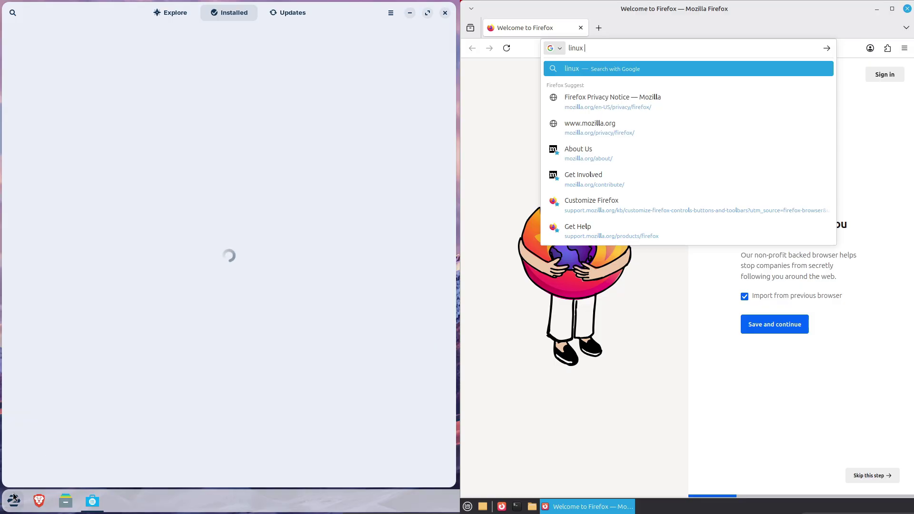
{"action": "left_click", "coordinate": [13, 497]}
{"action": "type", "text": "mint"}
{"action": "key", "text": "Return"}
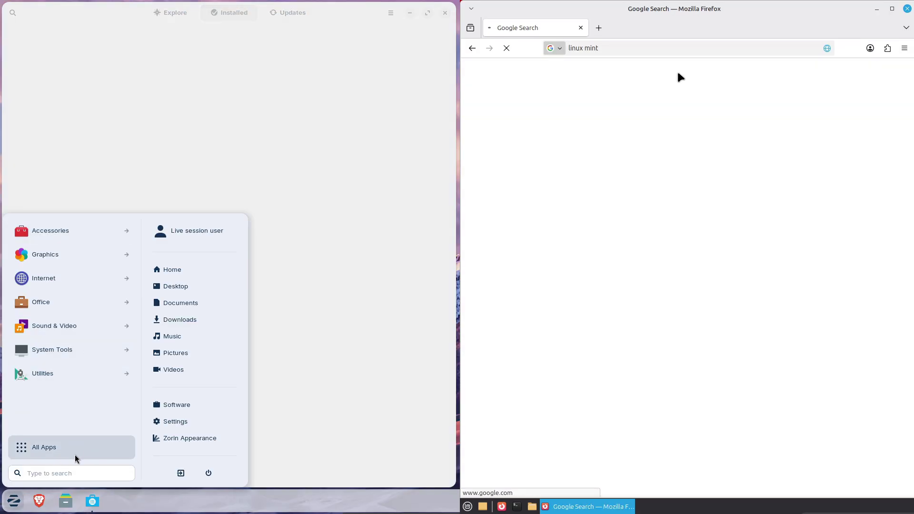
Launch Terminal from the Zorin menu and snap it to the left half of the screen.
{"action": "type", "text": "ter"}
{"action": "left_click", "coordinate": [650, 417]}
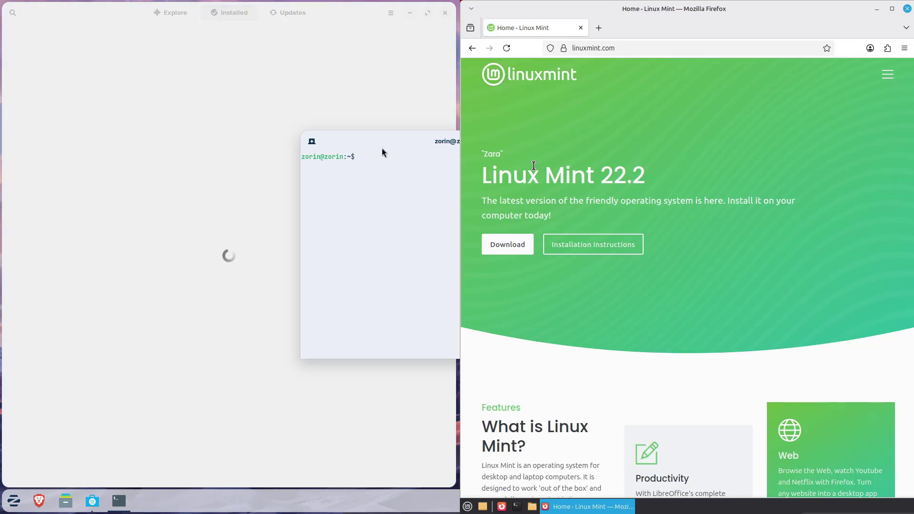
{"action": "left_click_drag", "start_coordinate": [382, 149], "coordinate": [2, 190]}
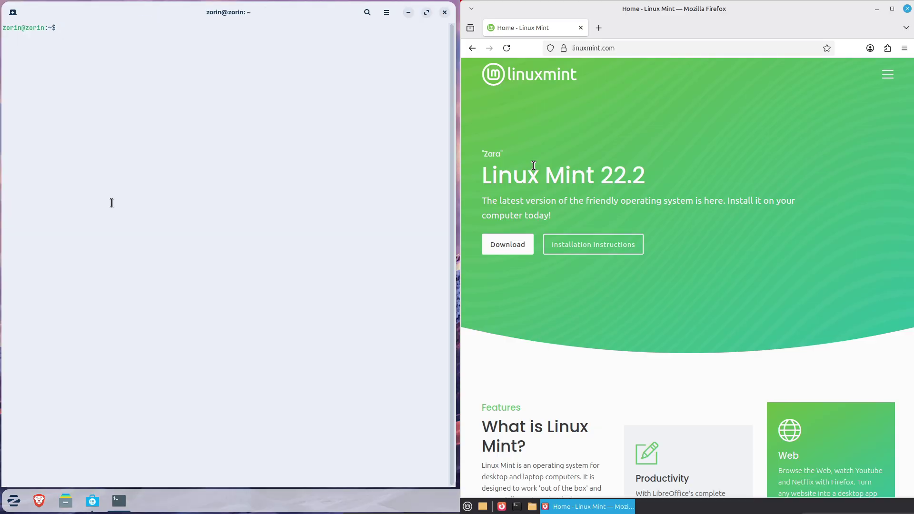
{"action": "right_click", "coordinate": [149, 96]}
Show the terminal menu bar and view GNOME Terminal's About info; go to Mint's download page.
{"action": "left_click", "coordinate": [164, 215]}
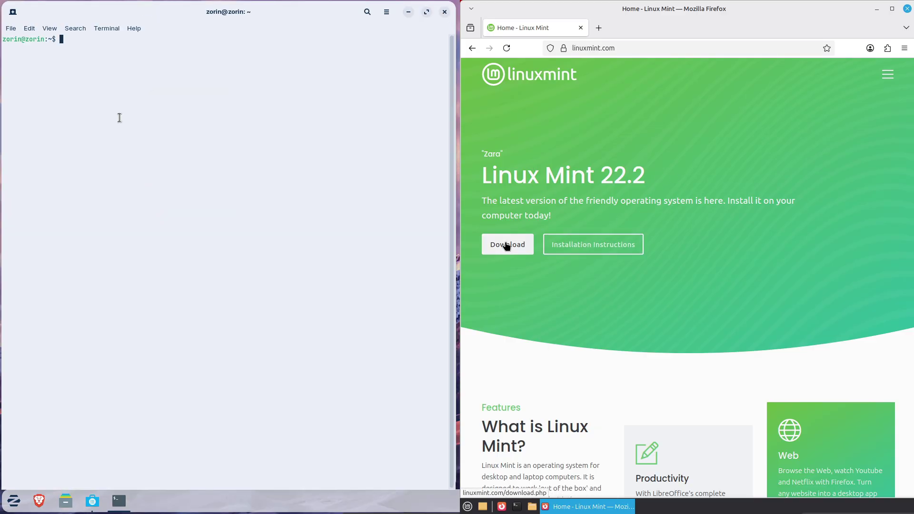
{"action": "left_click", "coordinate": [507, 244]}
{"action": "left_click", "coordinate": [134, 28]}
{"action": "left_click", "coordinate": [145, 57]}
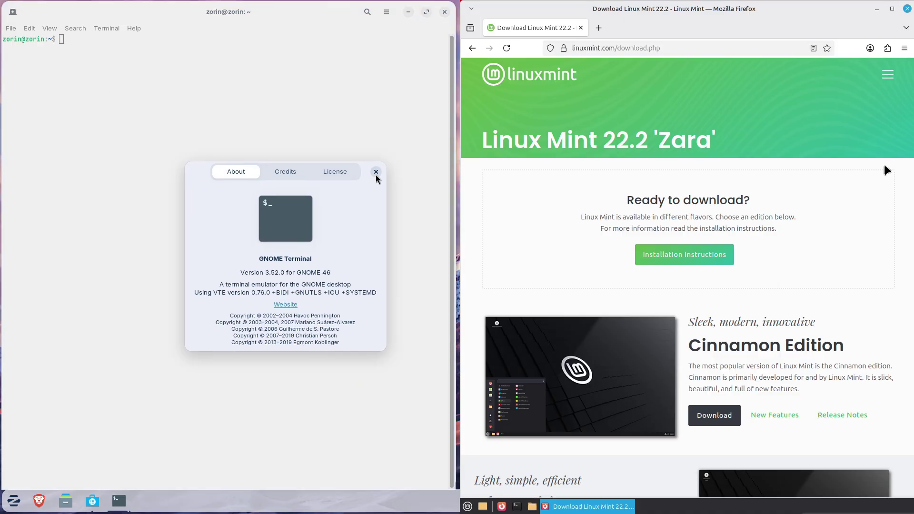
{"action": "left_click", "coordinate": [376, 172]}
{"action": "scroll", "coordinate": [903, 296], "scroll_direction": "down", "scroll_amount": 9}
Open Terminal Preferences and go to the Xfce Edition download page in Firefox.
{"action": "left_click", "coordinate": [29, 28]}
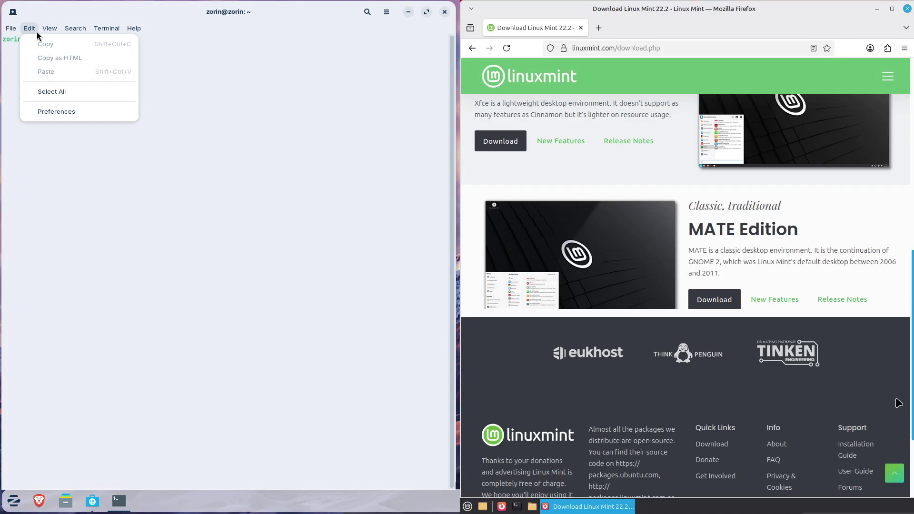
{"action": "left_click", "coordinate": [42, 110]}
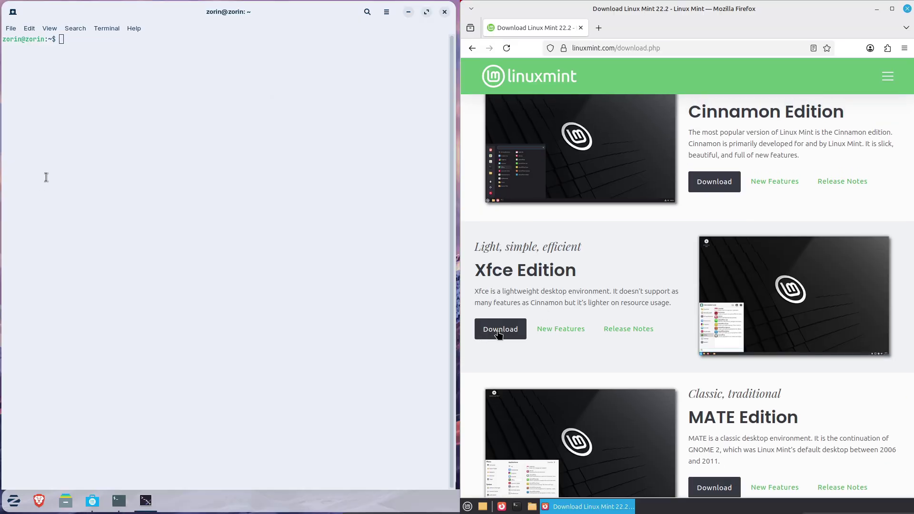
{"action": "left_click", "coordinate": [498, 332]}
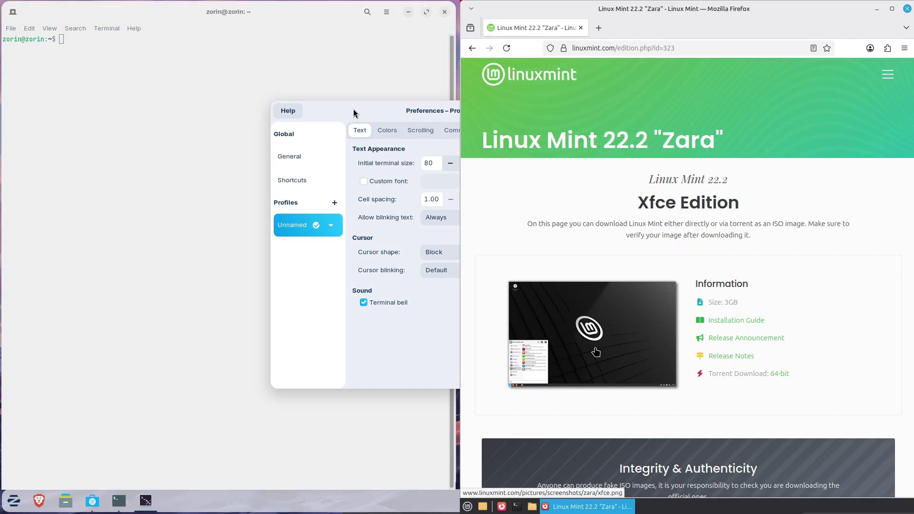
{"action": "left_click_drag", "start_coordinate": [351, 112], "coordinate": [125, 116]}
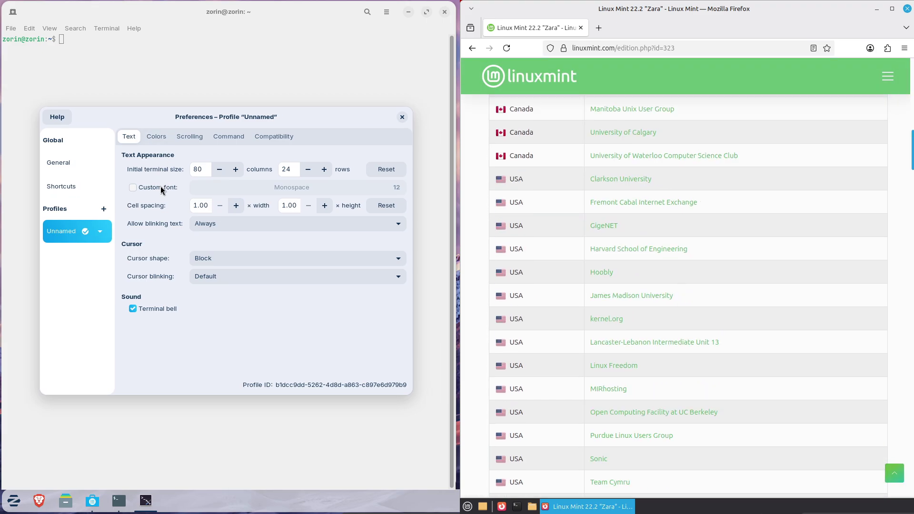
Set a custom Monospace 16 terminal font and start the Mint ISO download.
{"action": "left_click", "coordinate": [161, 187]}
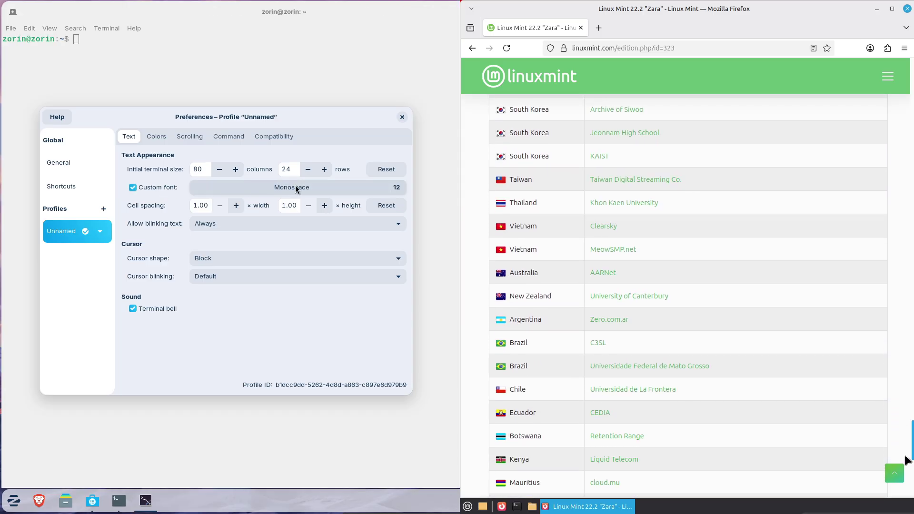
{"action": "left_click", "coordinate": [295, 188]}
{"action": "left_click", "coordinate": [313, 352]}
{"action": "left_click", "coordinate": [313, 352]}
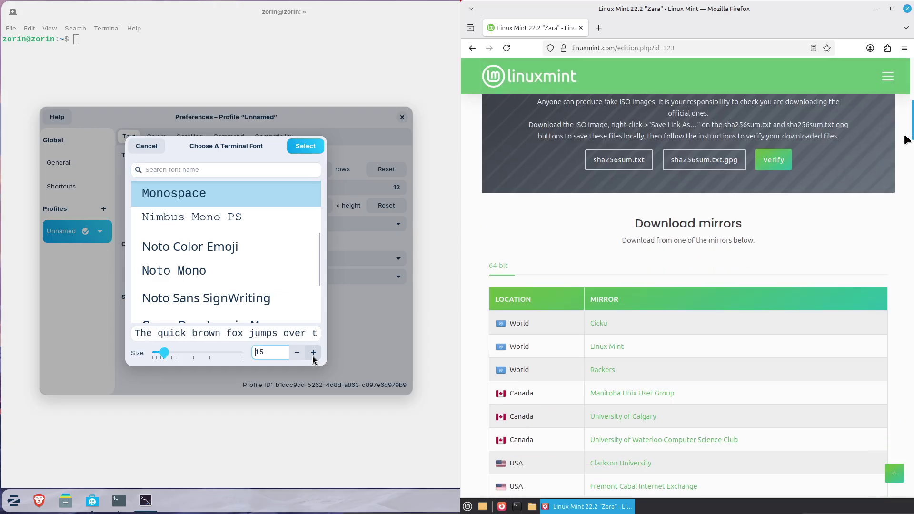
{"action": "left_click", "coordinate": [312, 353]}
{"action": "left_click", "coordinate": [313, 353]}
{"action": "left_click", "coordinate": [305, 145]}
{"action": "left_click", "coordinate": [614, 347]}
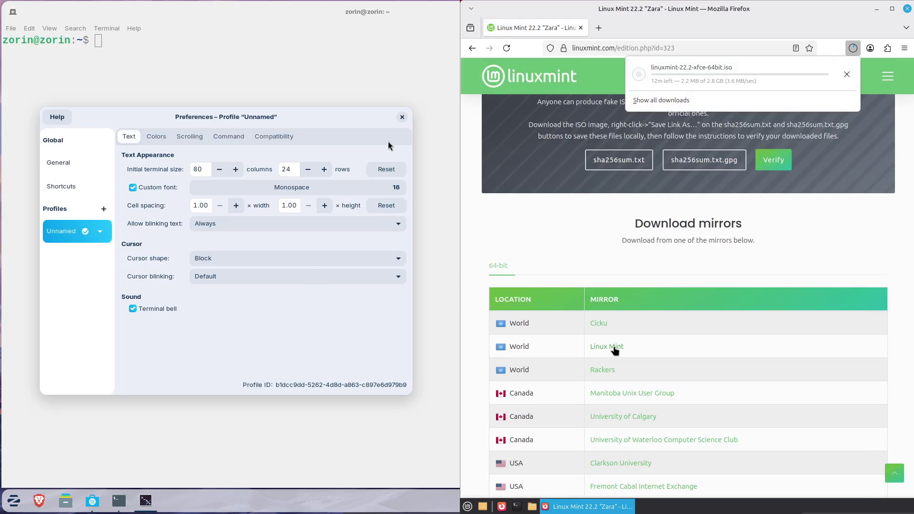
{"action": "left_click", "coordinate": [401, 117]}
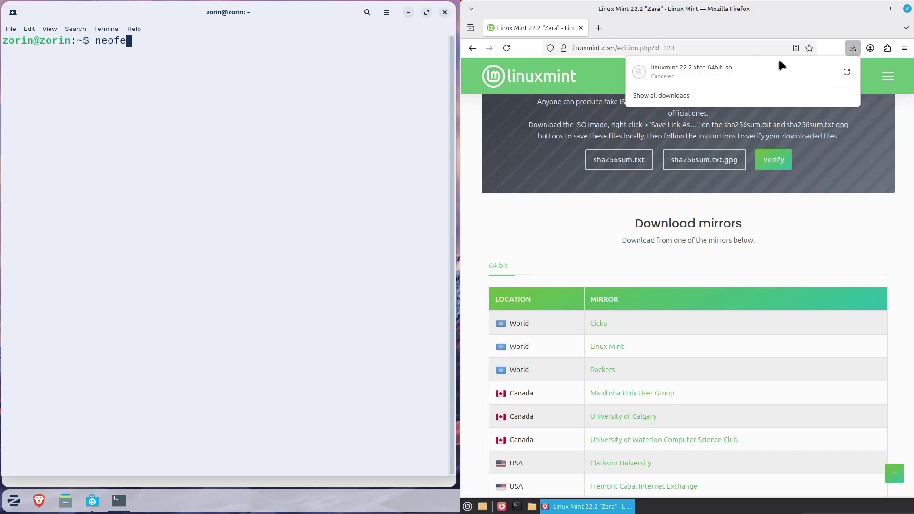
Run neofetch in the terminal, then close the Linux Mint tab and the Firefox window.
{"action": "type", "text": "tch"}
{"action": "left_click", "coordinate": [624, 30]}
{"action": "key", "text": "Return"}
{"action": "left_click", "coordinate": [598, 27]}
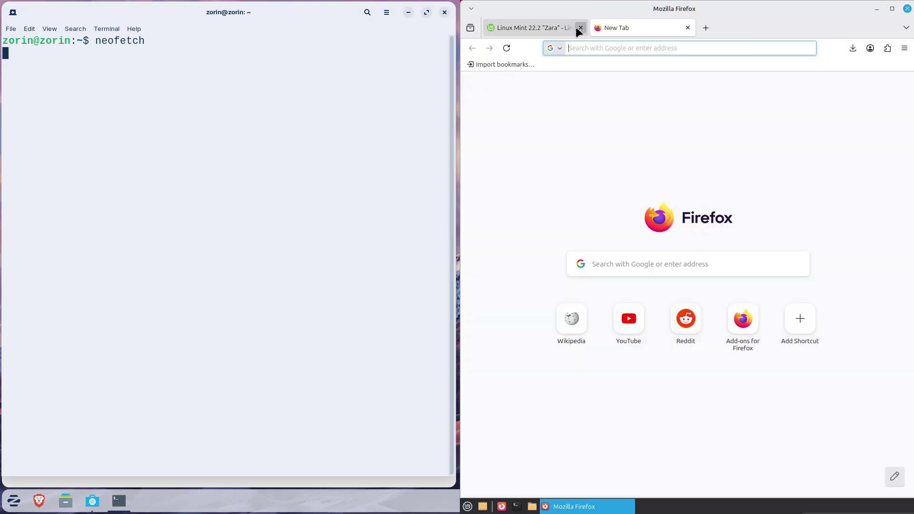
{"action": "left_click", "coordinate": [580, 28]}
{"action": "left_click", "coordinate": [590, 48]}
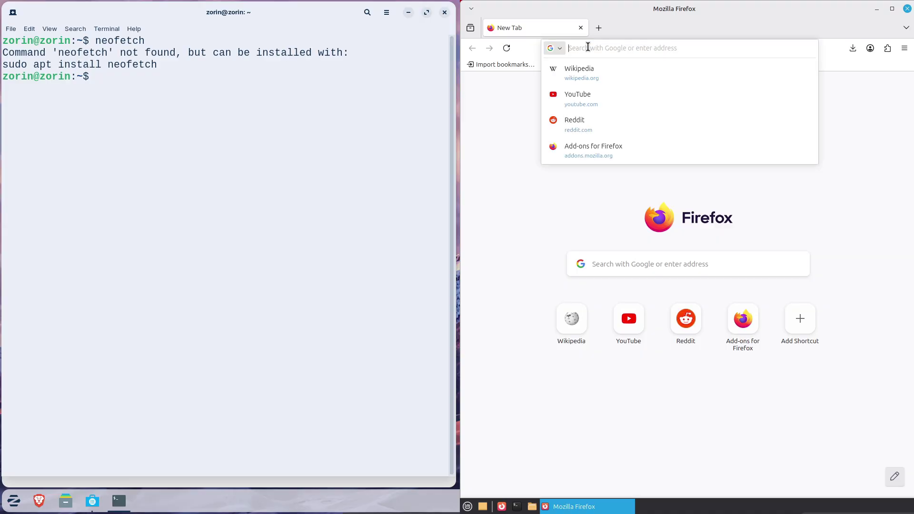
{"action": "left_click", "coordinate": [907, 9]}
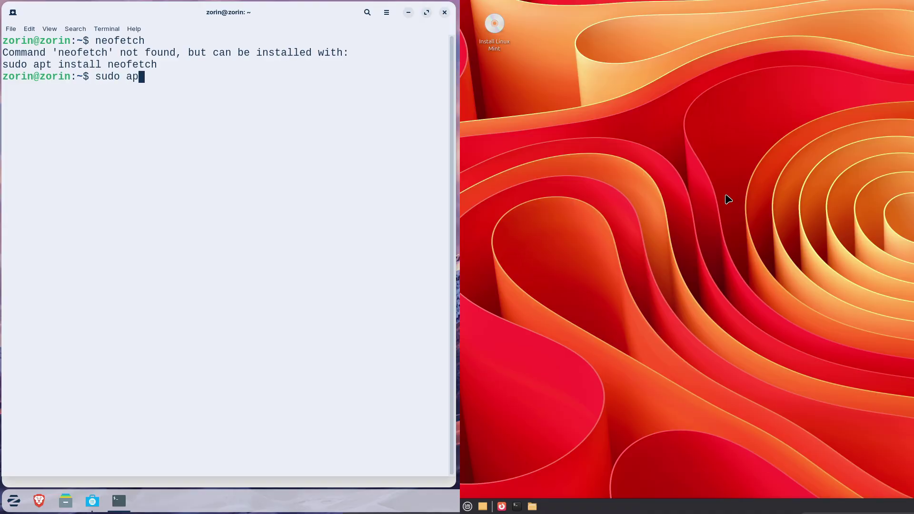
Run 'sudo apt install neofetch' and open Thunar tiled on the right screen.
{"action": "type", "text": "sudo apt instal"}
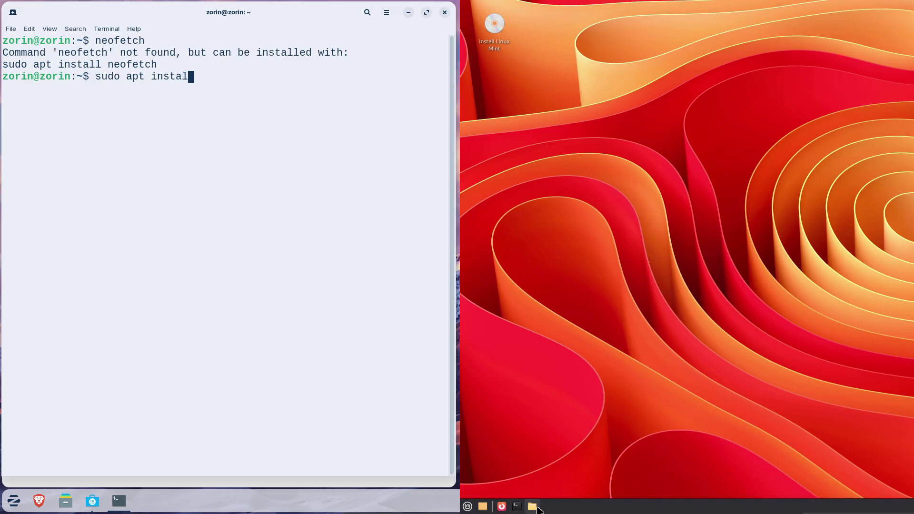
{"action": "left_click", "coordinate": [532, 507]}
{"action": "type", "text": "l neofetc"}
{"action": "left_click_drag", "start_coordinate": [850, 132], "coordinate": [460, 158]}
{"action": "type", "text": "h"}
{"action": "key", "text": "Return"}
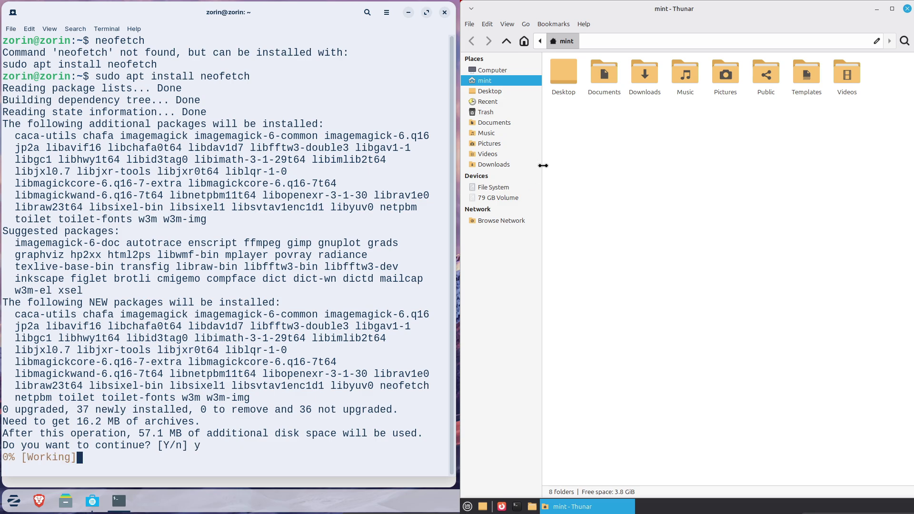
View Thunar's About dialog, then show the root File System folders.
{"action": "left_click", "coordinate": [583, 24]}
{"action": "left_click", "coordinate": [595, 49]}
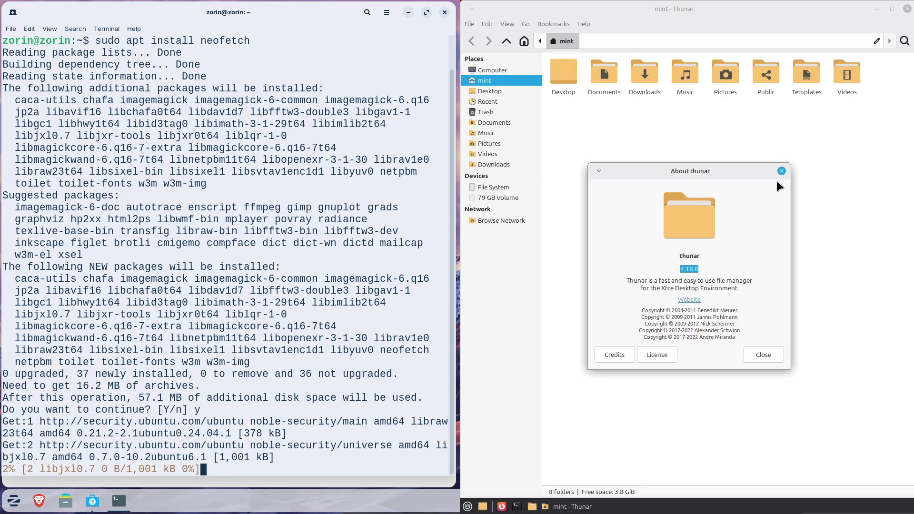
{"action": "left_click", "coordinate": [781, 171]}
{"action": "left_click", "coordinate": [507, 188]}
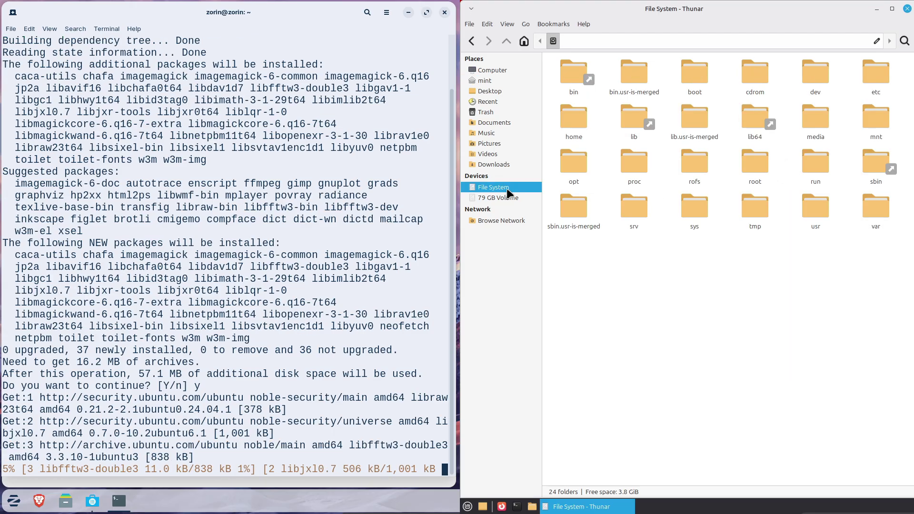
Browse Thunar preferences through Side Pane, Behavior, Advanced and Shortcuts, then launch Zorin Software.
{"action": "left_click", "coordinate": [487, 23]}
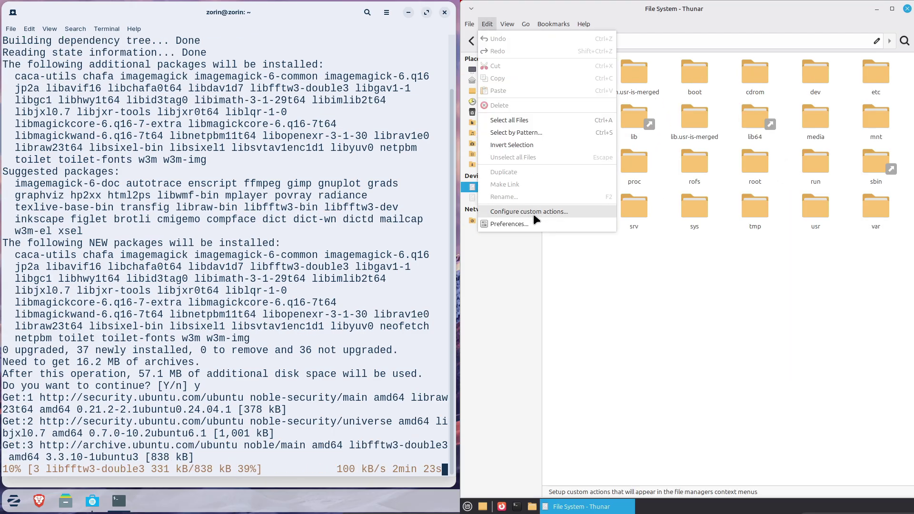
{"action": "left_click", "coordinate": [532, 221]}
{"action": "left_click", "coordinate": [626, 128]}
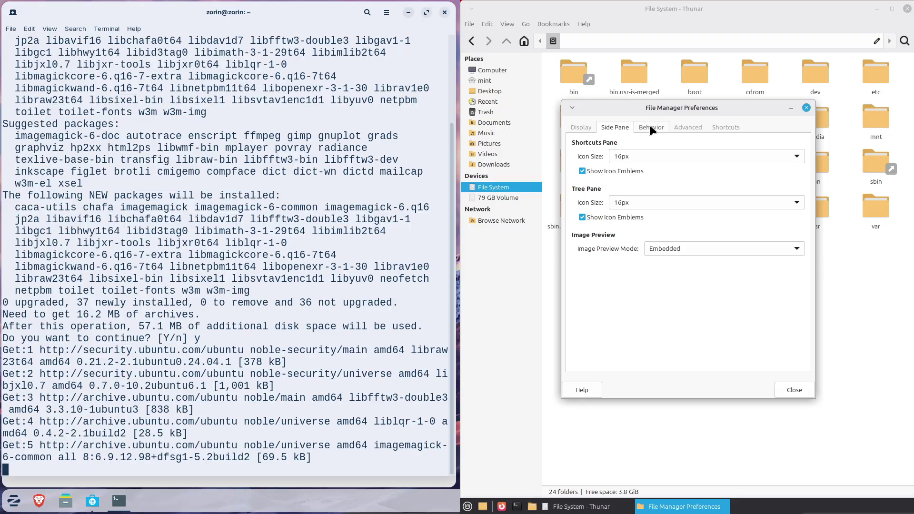
{"action": "left_click", "coordinate": [650, 125]}
{"action": "left_click", "coordinate": [681, 128]}
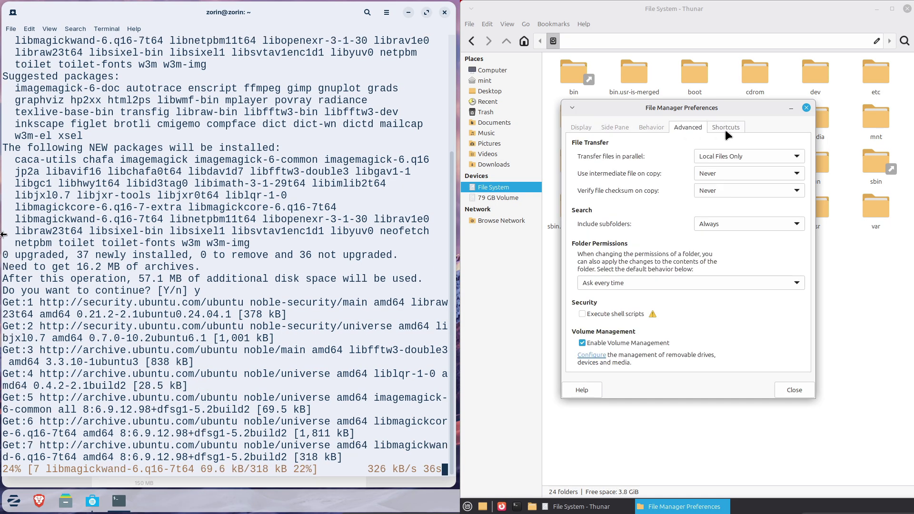
{"action": "left_click", "coordinate": [724, 129]}
{"action": "left_click", "coordinate": [794, 390]}
{"action": "left_click", "coordinate": [93, 504]}
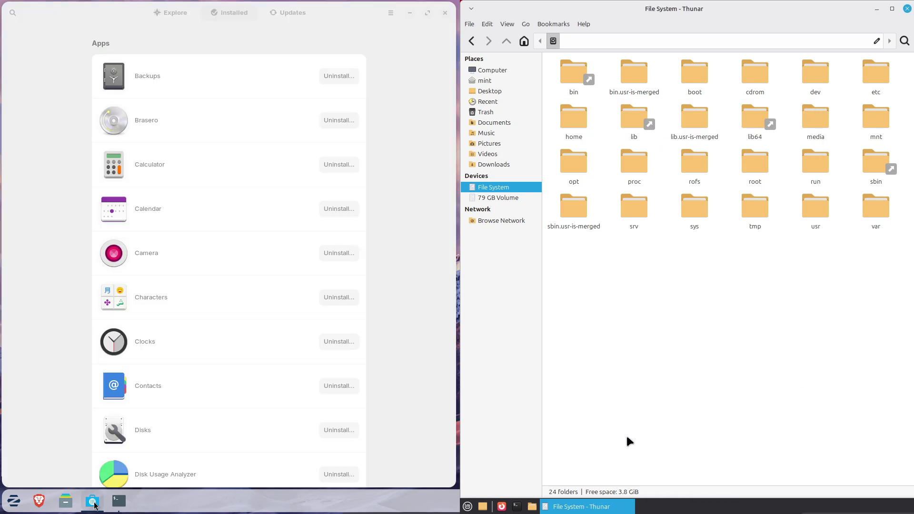
Close Thunar, open Mint's Software Manager tiled right, and switch Zorin Software to Explore.
{"action": "left_click", "coordinate": [906, 9]}
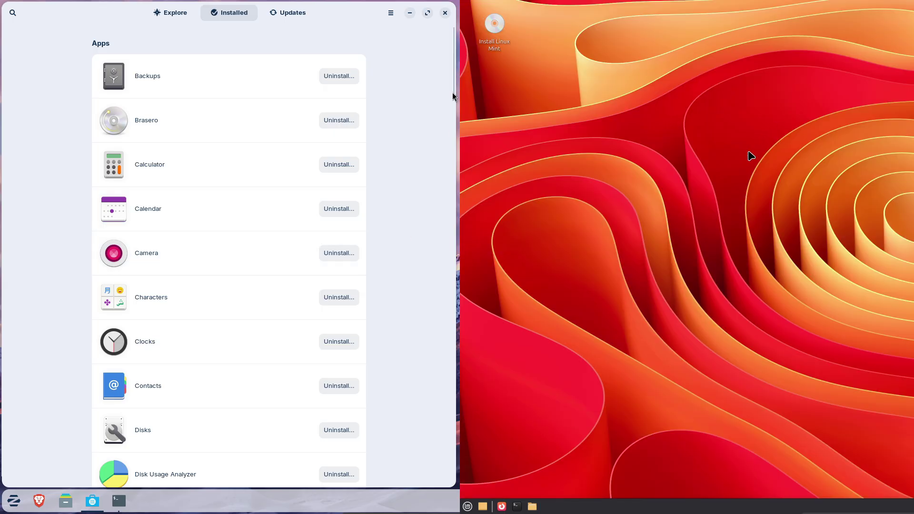
{"action": "left_click_drag", "start_coordinate": [452, 93], "coordinate": [459, 292]}
{"action": "left_click", "coordinate": [467, 506]}
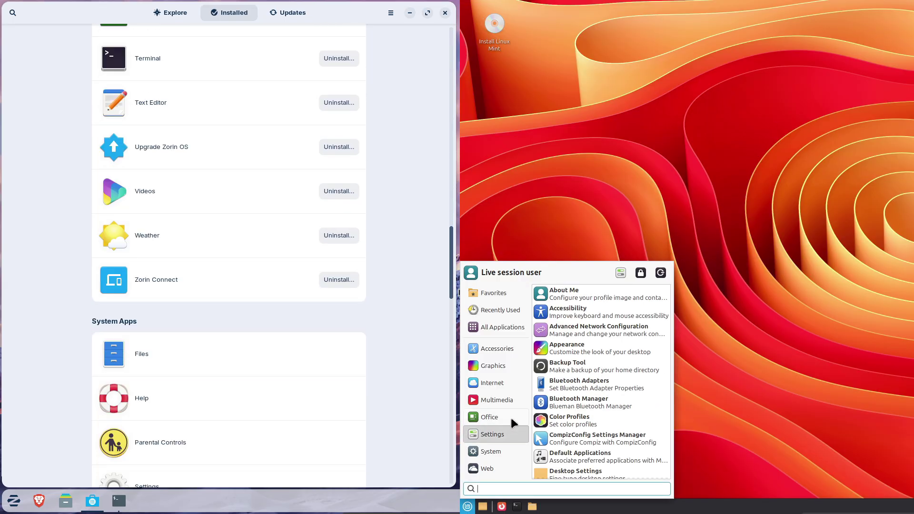
{"action": "left_click", "coordinate": [577, 455]}
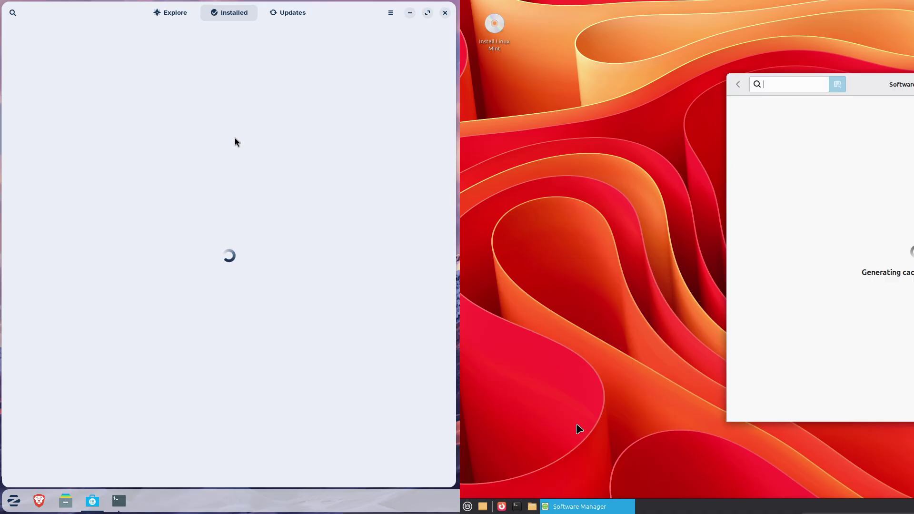
{"action": "left_click", "coordinate": [168, 13]}
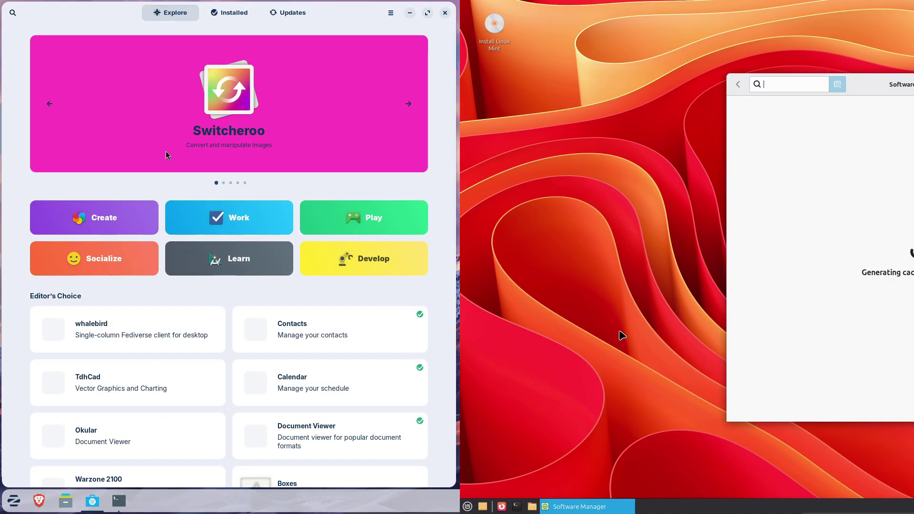
{"action": "key", "text": "super+Right"}
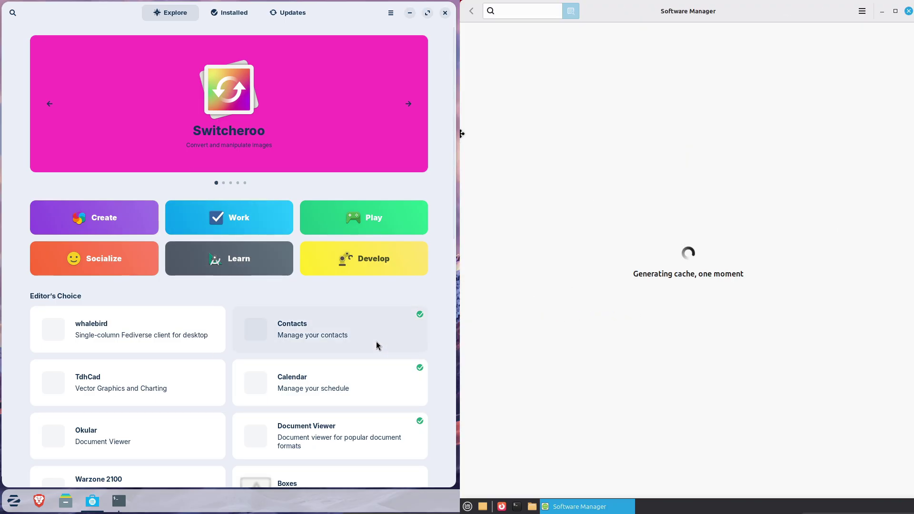
Check the Contacts app's sources, return to Explore and list installed apps; open Mint store preferences.
{"action": "left_click", "coordinate": [376, 342]}
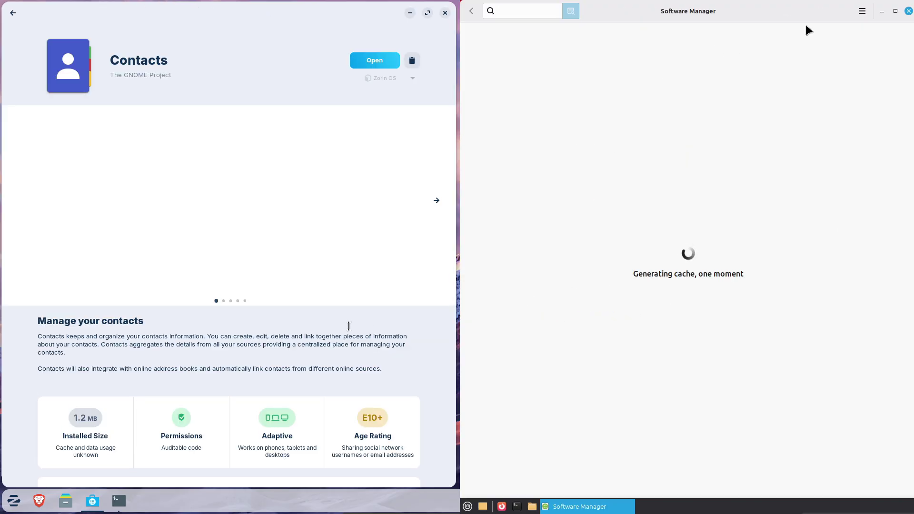
{"action": "left_click", "coordinate": [862, 11]}
{"action": "left_click", "coordinate": [880, 62]}
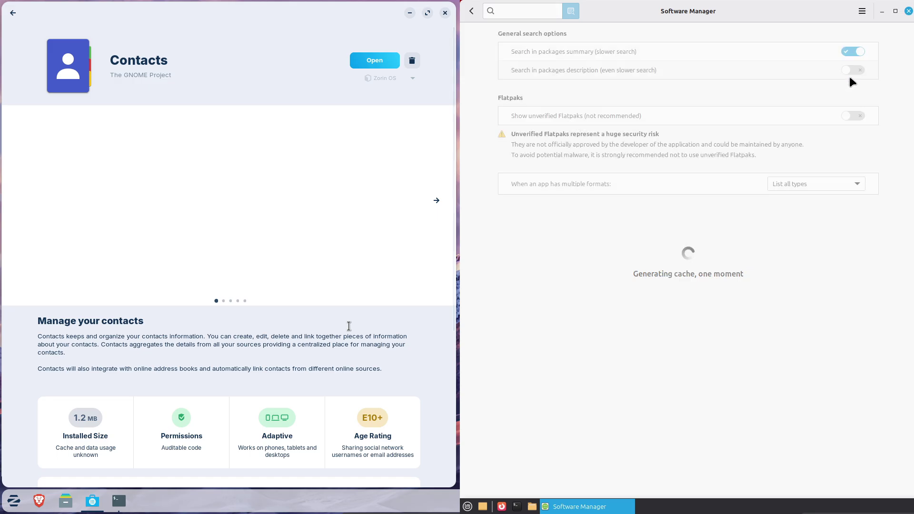
{"action": "left_click", "coordinate": [381, 80]}
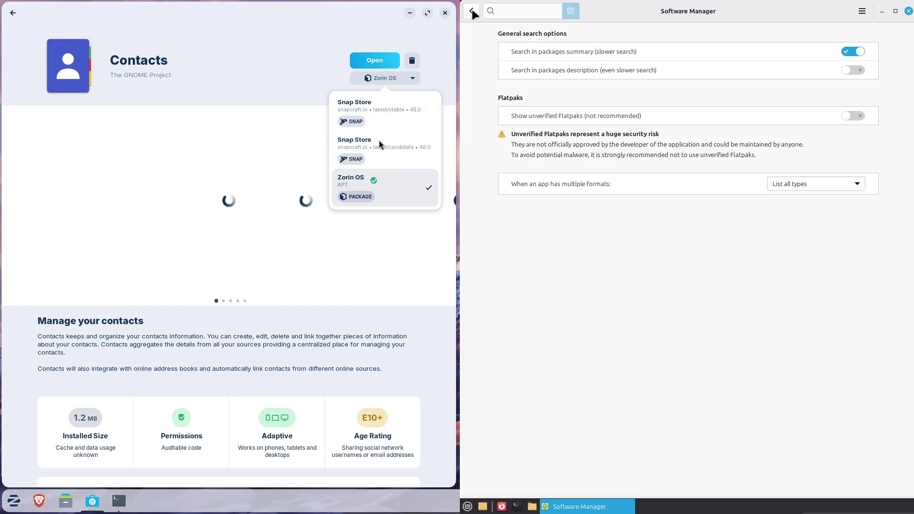
{"action": "left_click", "coordinate": [12, 18]}
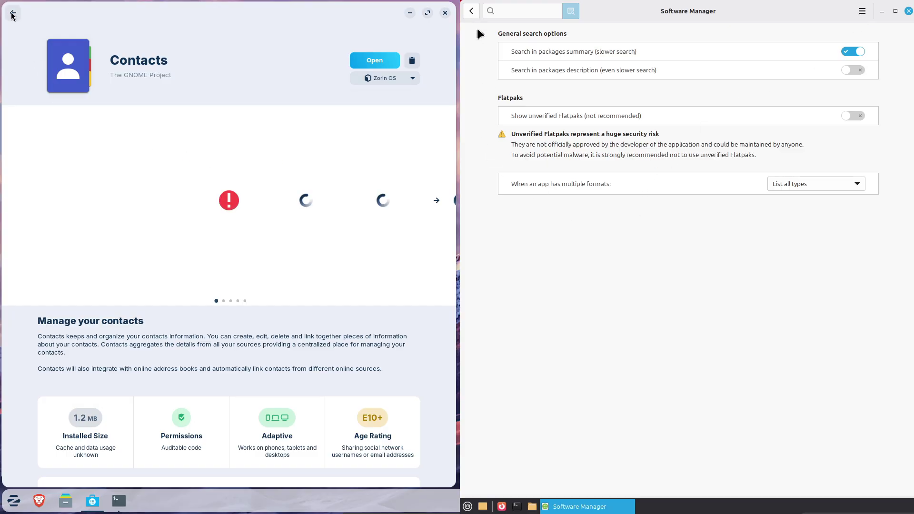
{"action": "left_click", "coordinate": [11, 16]}
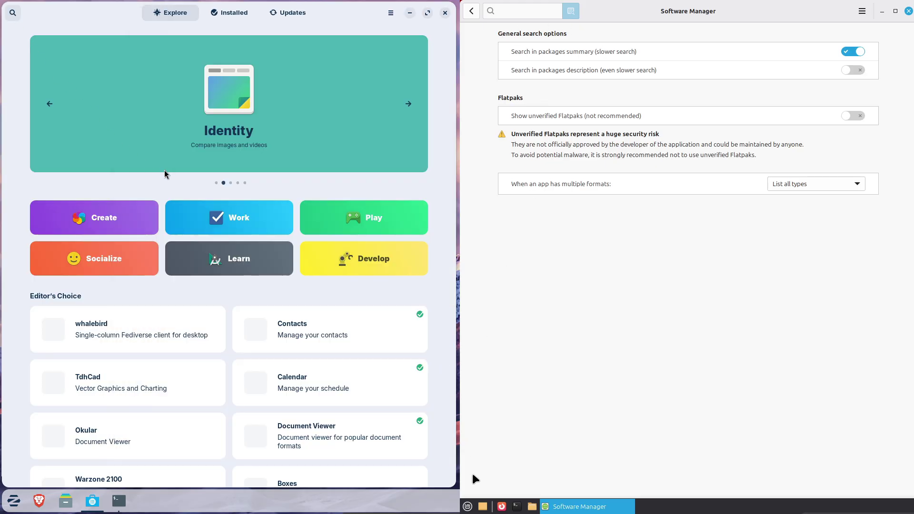
{"action": "left_click", "coordinate": [473, 507]}
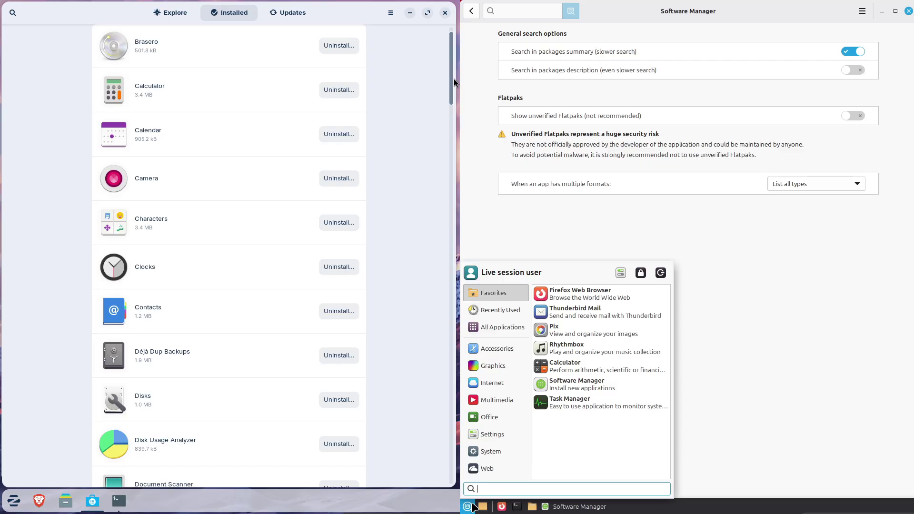
{"action": "left_click_drag", "start_coordinate": [453, 79], "coordinate": [408, 72]}
Confirm Zorin Software updates are Up to Date and open its preferences.
{"action": "left_click", "coordinate": [626, 276]}
{"action": "left_click", "coordinate": [291, 13]}
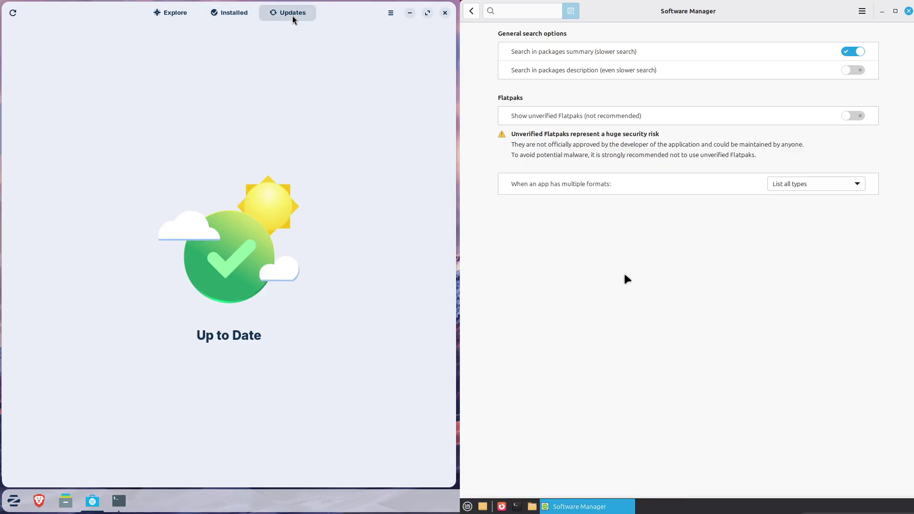
{"action": "left_click", "coordinate": [390, 13]}
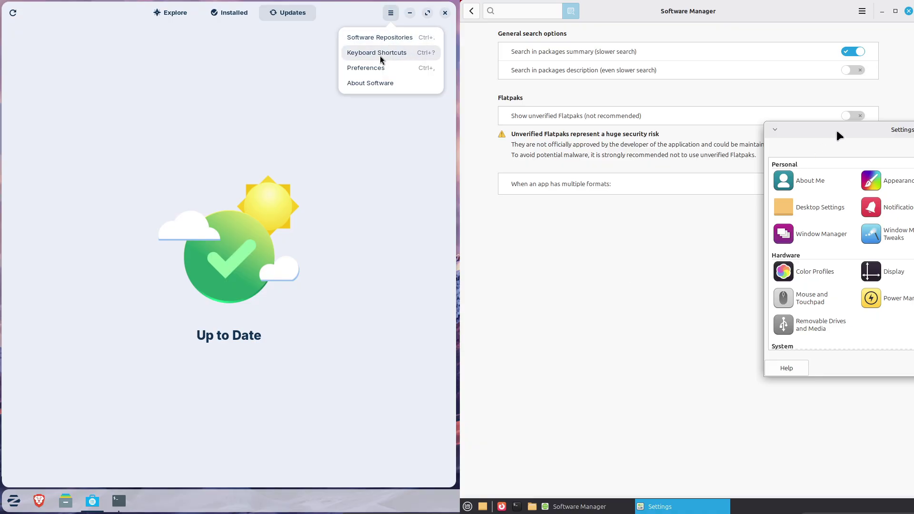
{"action": "left_click_drag", "start_coordinate": [836, 130], "coordinate": [588, 131]}
{"action": "left_click", "coordinate": [376, 67]}
Read the update-checking explanation and launch Driver Manager from Mint Settings.
{"action": "left_click_drag", "start_coordinate": [813, 217], "coordinate": [813, 324]}
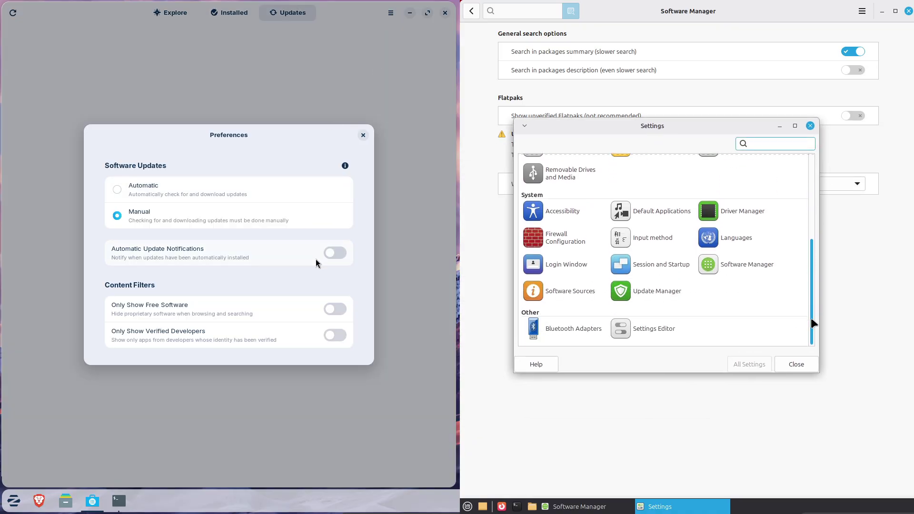
{"action": "left_click", "coordinate": [345, 165]}
{"action": "scroll", "coordinate": [809, 259], "scroll_direction": "up", "scroll_amount": 3}
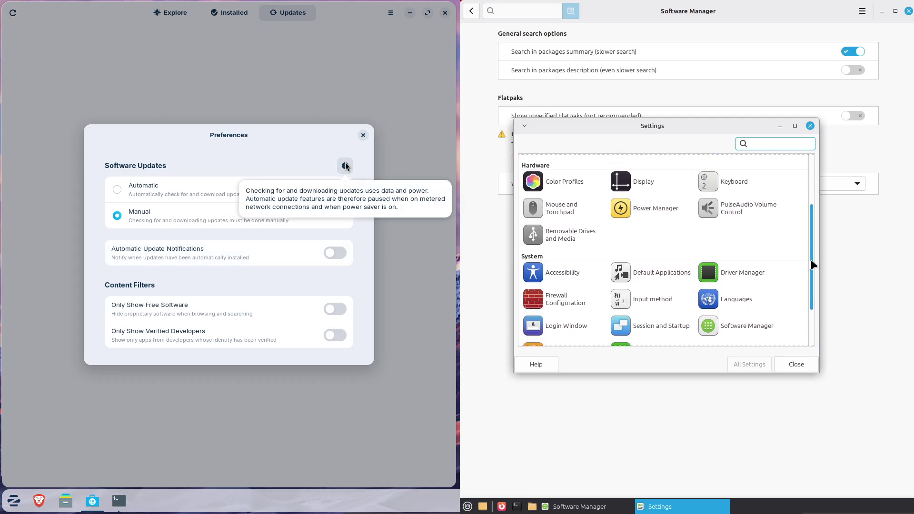
{"action": "left_click", "coordinate": [766, 272]}
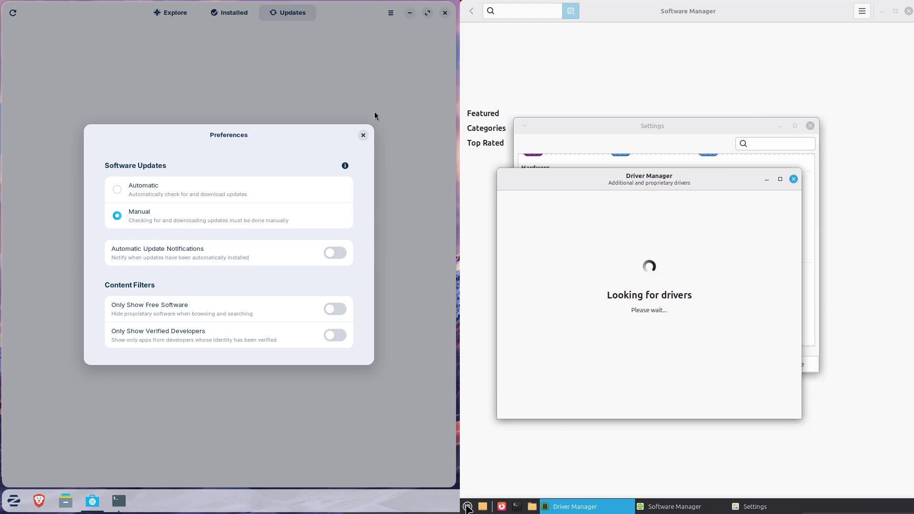
{"action": "left_click", "coordinate": [467, 507]}
{"action": "left_click", "coordinate": [432, 32]}
Close Zorin Software, clear the terminal and run neofetch; launch Mint's Update Manager.
{"action": "left_click", "coordinate": [444, 13]}
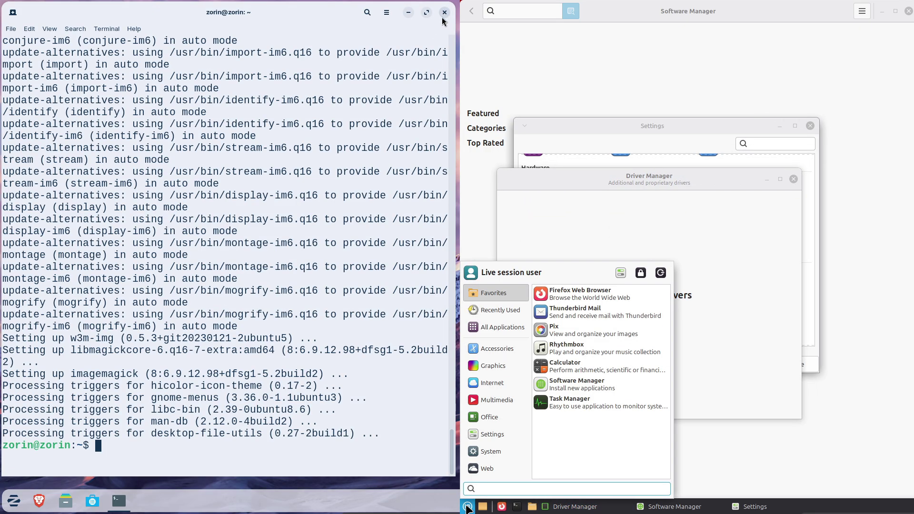
{"action": "type", "text": "cu"}
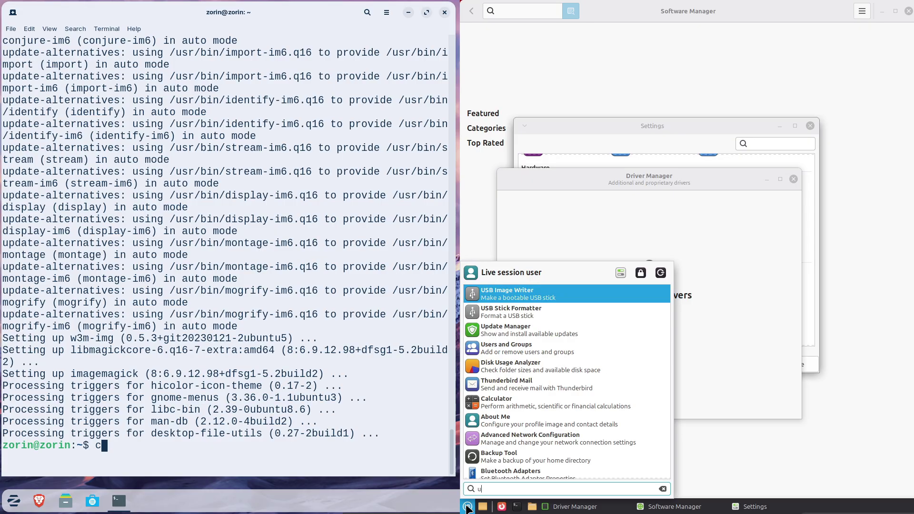
{"action": "type", "text": "lear"}
{"action": "key", "text": "Return"}
{"action": "type", "text": "pda"}
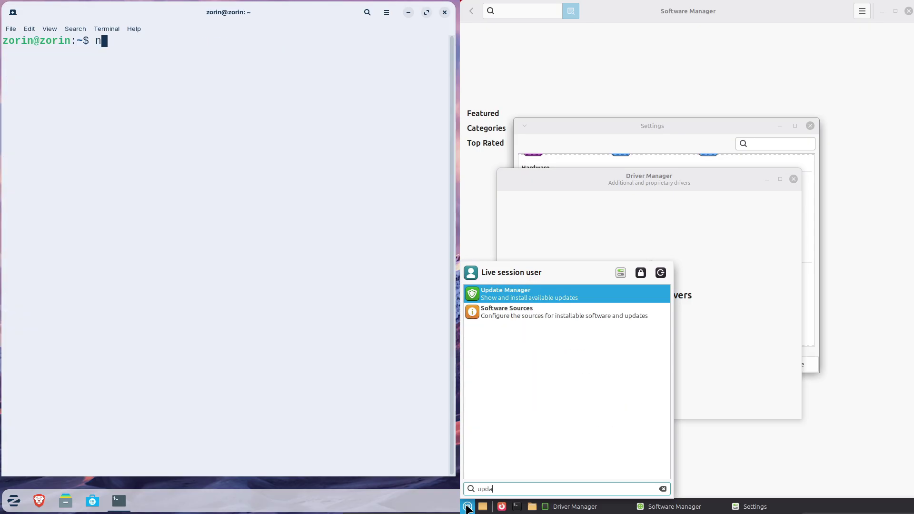
{"action": "type", "text": "neofetch"}
{"action": "left_click", "coordinate": [524, 298]}
{"action": "key", "text": "Return"}
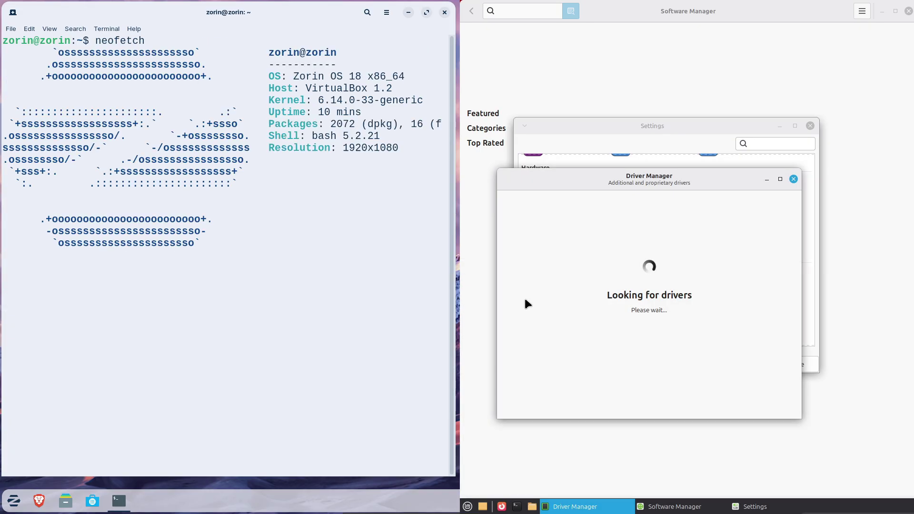
Run 'inxi -sv8' for a detailed system report, then clear the terminal and type exit.
{"action": "type", "text": "in"}
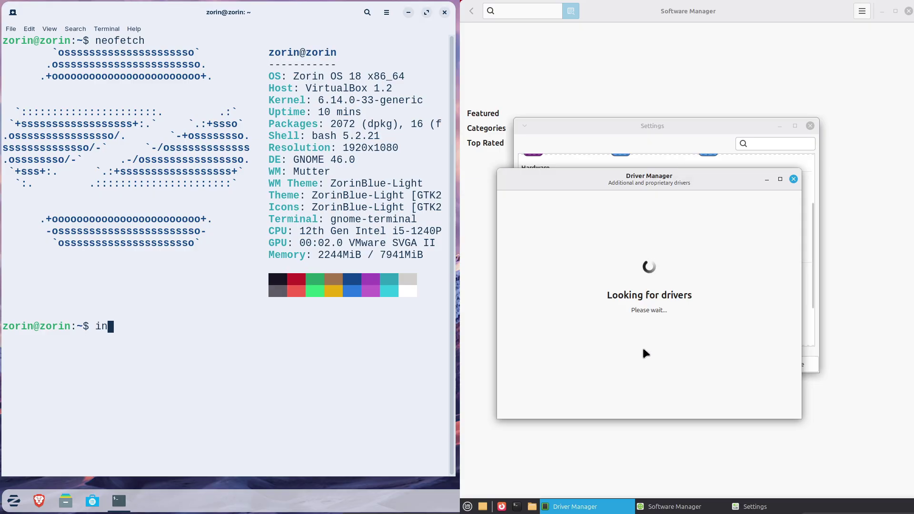
{"action": "type", "text": "xi -sv8"}
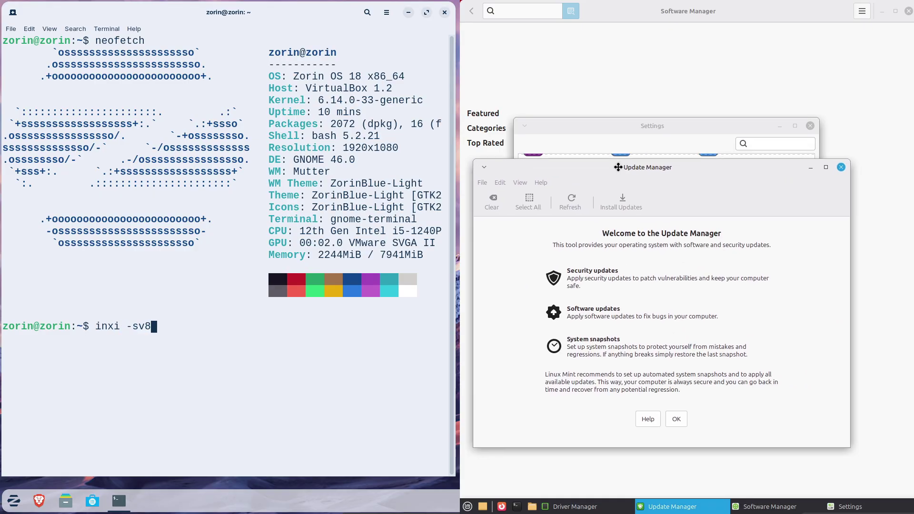
{"action": "key", "text": "Return"}
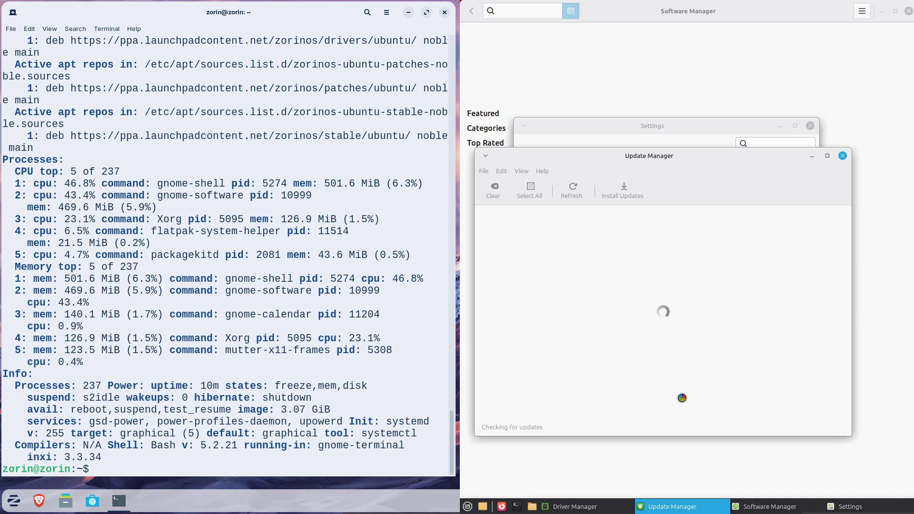
{"action": "type", "text": "c"}
{"action": "left_click", "coordinate": [664, 120]}
{"action": "type", "text": "lear"}
{"action": "key", "text": "Return"}
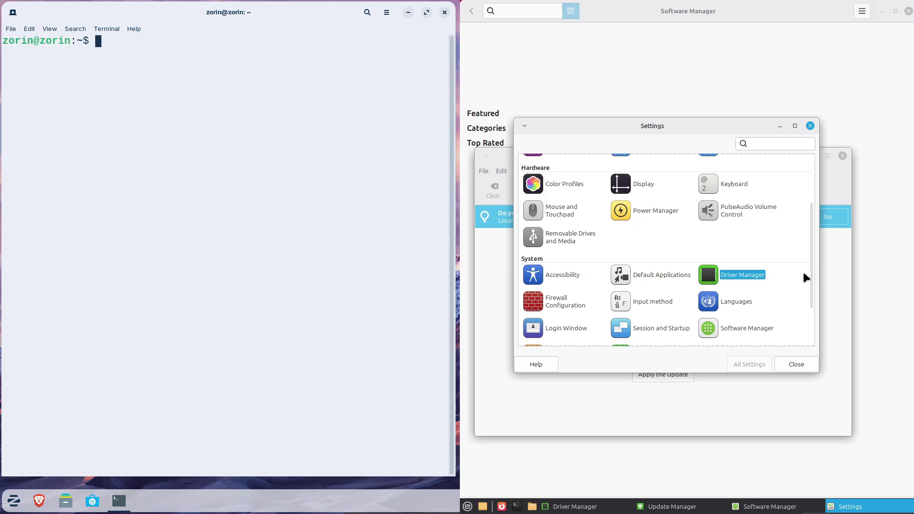
{"action": "type", "text": "e"}
{"action": "type", "text": "xi"}
{"action": "left_click_drag", "start_coordinate": [809, 286], "coordinate": [811, 199]}
{"action": "type", "text": "t"}
Close the terminal and scroll Zorin's alphabetical All Apps list; open Mint's Power Manager.
{"action": "key", "text": "Return"}
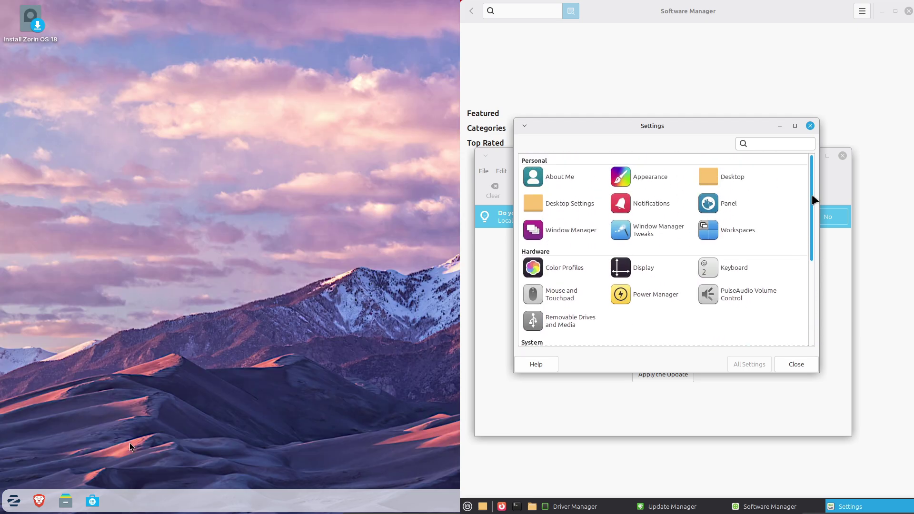
{"action": "left_click", "coordinate": [19, 497]}
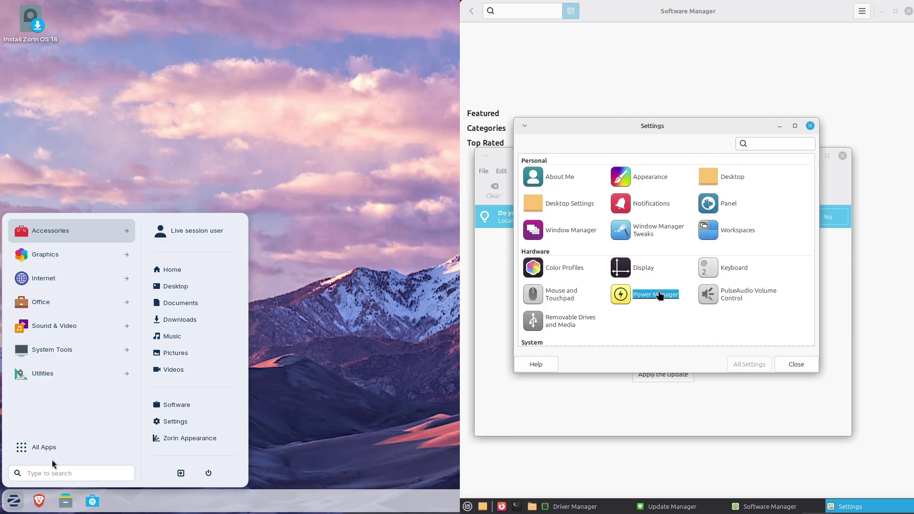
{"action": "left_click", "coordinate": [659, 295]}
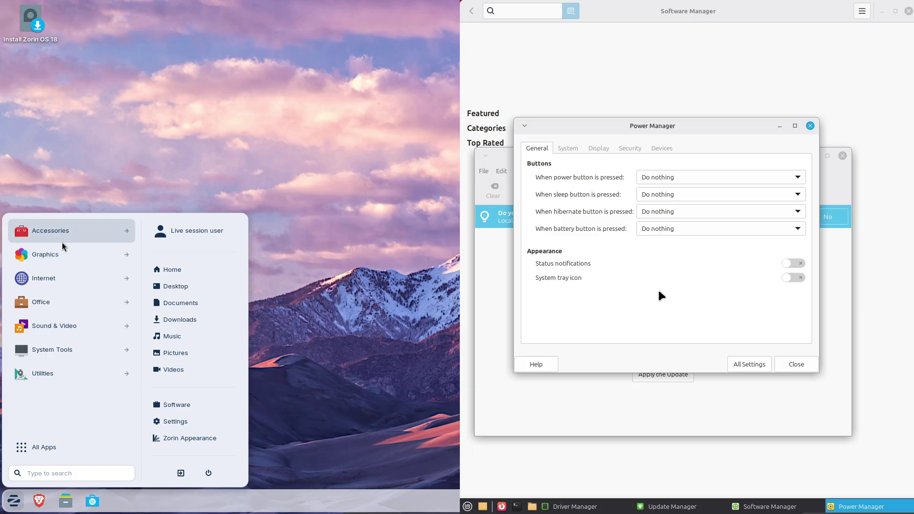
{"action": "left_click", "coordinate": [64, 447]}
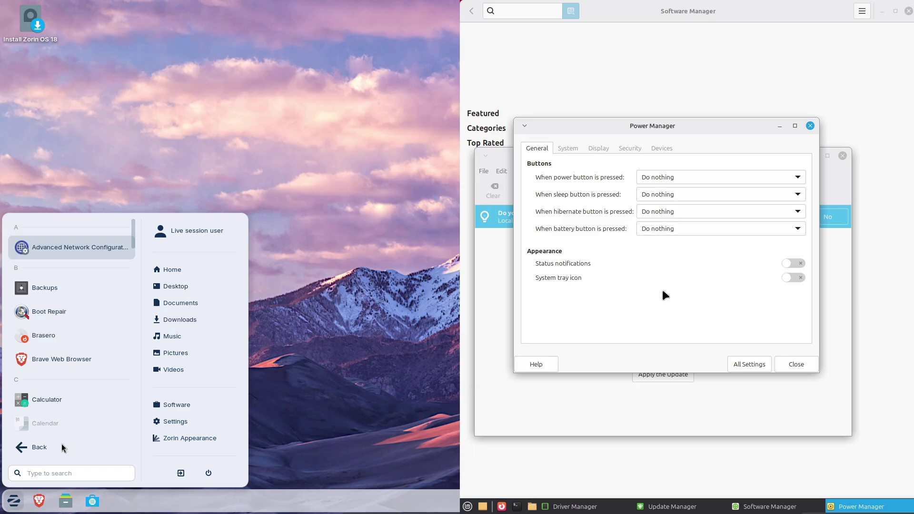
{"action": "scroll", "coordinate": [134, 256], "scroll_direction": "down", "scroll_amount": 2}
Step through Power Manager's System, Display, Security and Devices tabs, then open Window Manager Tweaks.
{"action": "left_click", "coordinate": [568, 148]}
{"action": "left_click_drag", "start_coordinate": [135, 256], "coordinate": [138, 440]}
{"action": "left_click", "coordinate": [609, 147]}
{"action": "left_click", "coordinate": [627, 148]}
{"action": "left_click", "coordinate": [661, 148]}
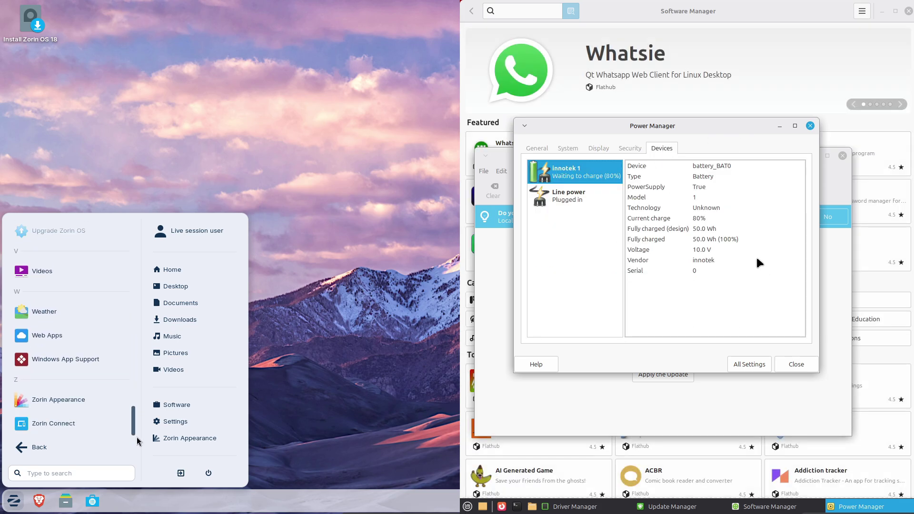
{"action": "left_click", "coordinate": [748, 364]}
{"action": "left_click", "coordinate": [671, 224]}
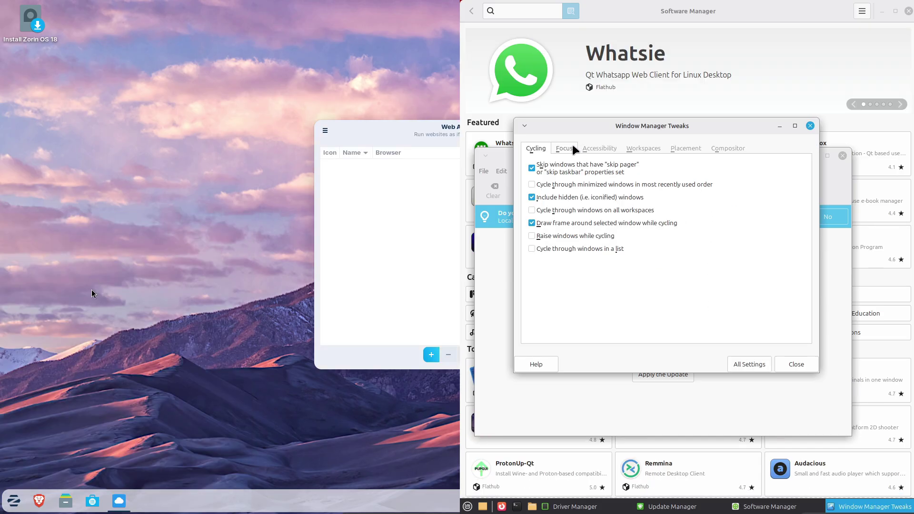
Browse Window Manager Tweaks' Focus, Accessibility, Workspaces, Placement and Compositor tabs.
{"action": "left_click", "coordinate": [570, 147]}
{"action": "left_click", "coordinate": [602, 147]}
{"action": "left_click", "coordinate": [656, 149]}
{"action": "left_click", "coordinate": [685, 148]}
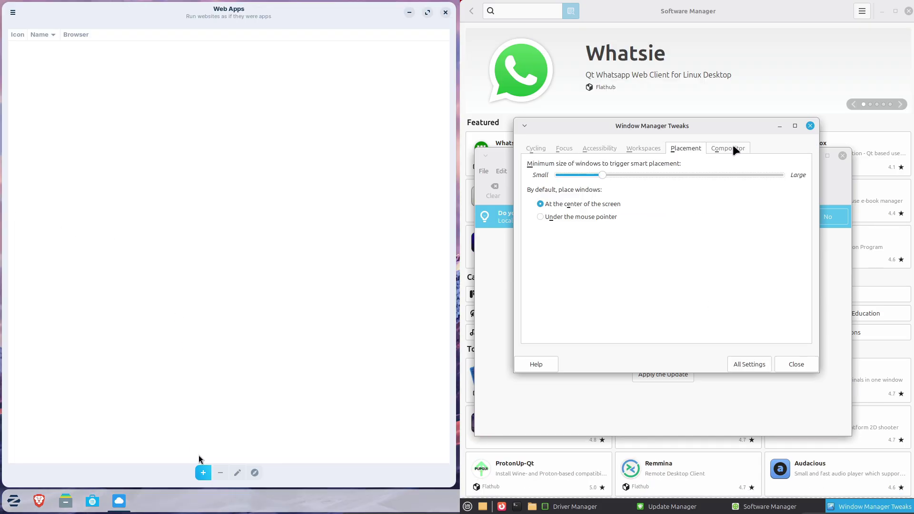
{"action": "left_click", "coordinate": [727, 148]}
{"action": "left_click", "coordinate": [203, 472]}
Start a new web app named 'youtube' with address youtube.co; open and close Mint Desktop Settings.
{"action": "left_click", "coordinate": [749, 364]}
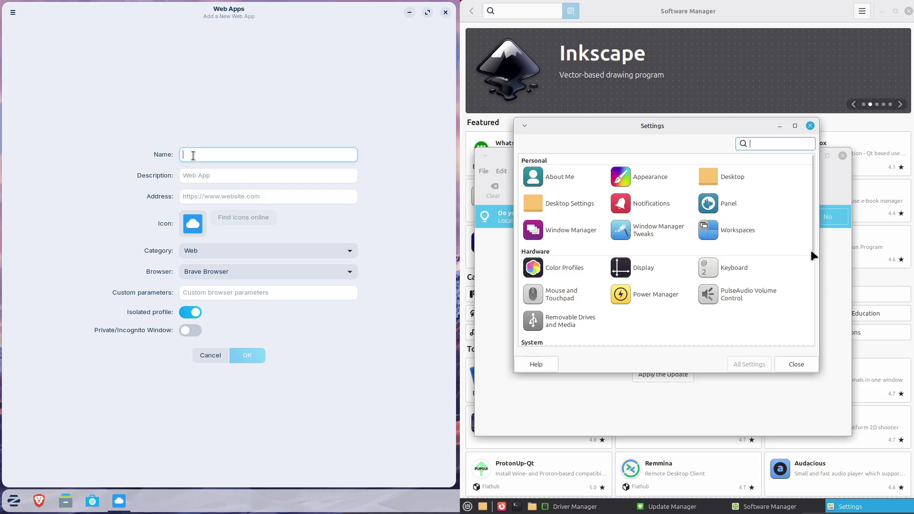
{"action": "type", "text": "youtube"}
{"action": "scroll", "coordinate": [812, 248], "scroll_direction": "down", "scroll_amount": 1}
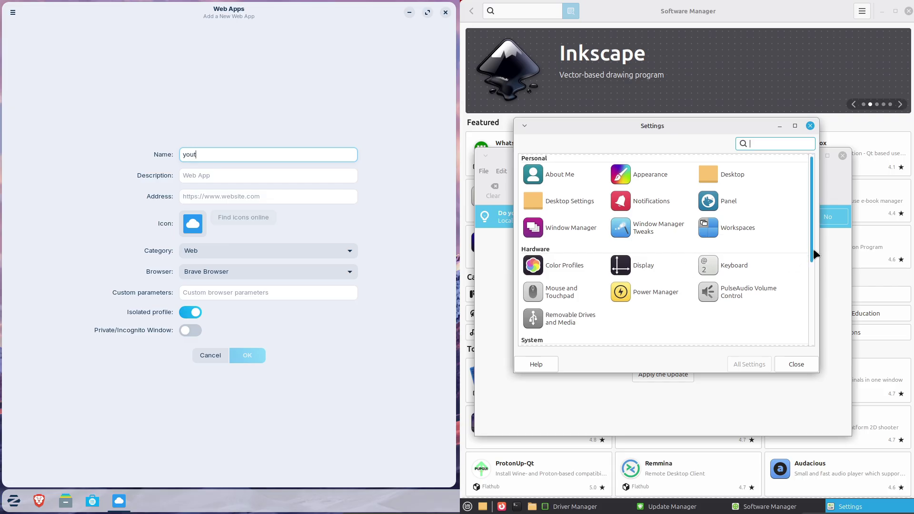
{"action": "left_click", "coordinate": [588, 204]}
{"action": "key", "text": "Tab"}
{"action": "left_click_drag", "start_coordinate": [884, 188], "coordinate": [630, 253]}
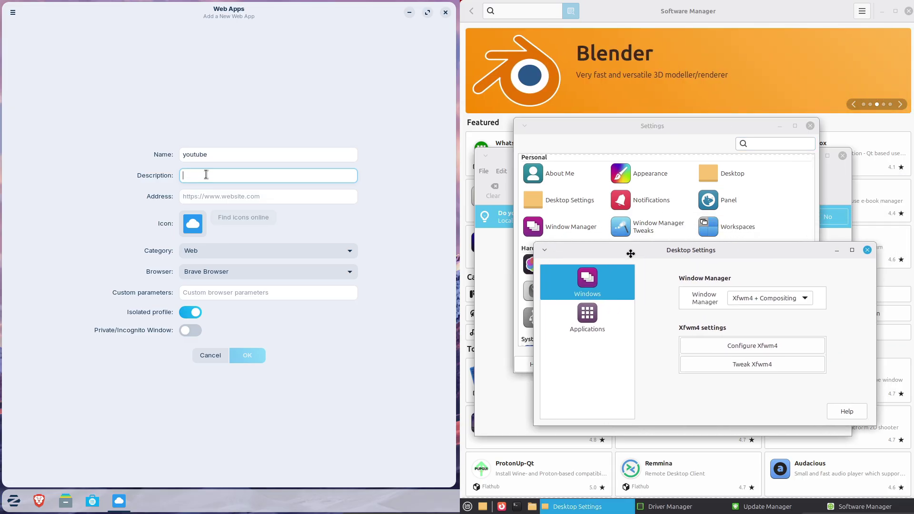
{"action": "key", "text": "Tab"}
{"action": "left_click", "coordinate": [867, 250]}
{"action": "type", "text": "yo"}
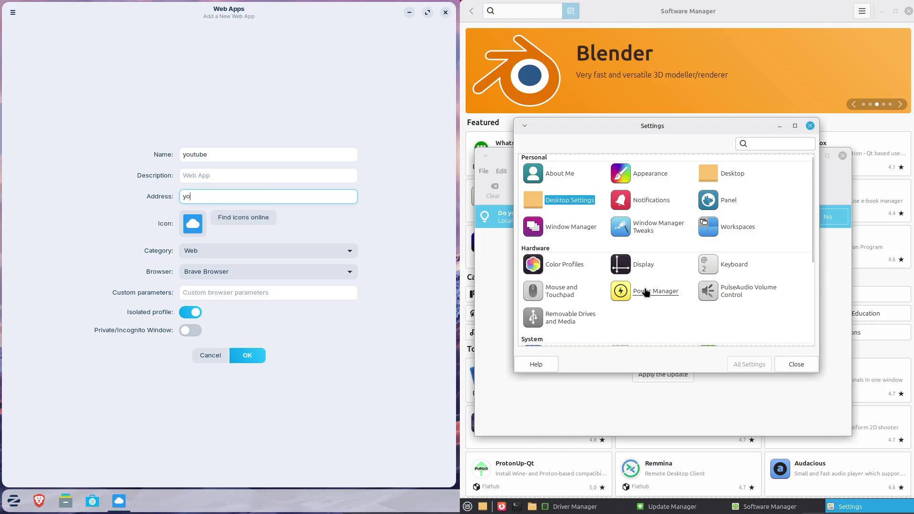
{"action": "type", "text": "utube.co"}
View Mint's panel Appearance and Items settings, and decline switching to a local mirror.
{"action": "left_click", "coordinate": [738, 201]}
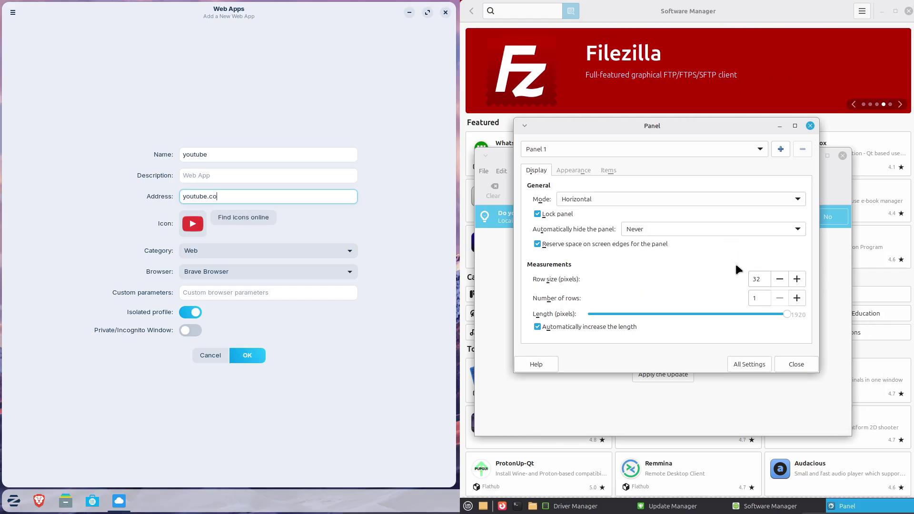
{"action": "left_click", "coordinate": [579, 169]}
{"action": "left_click", "coordinate": [607, 170]}
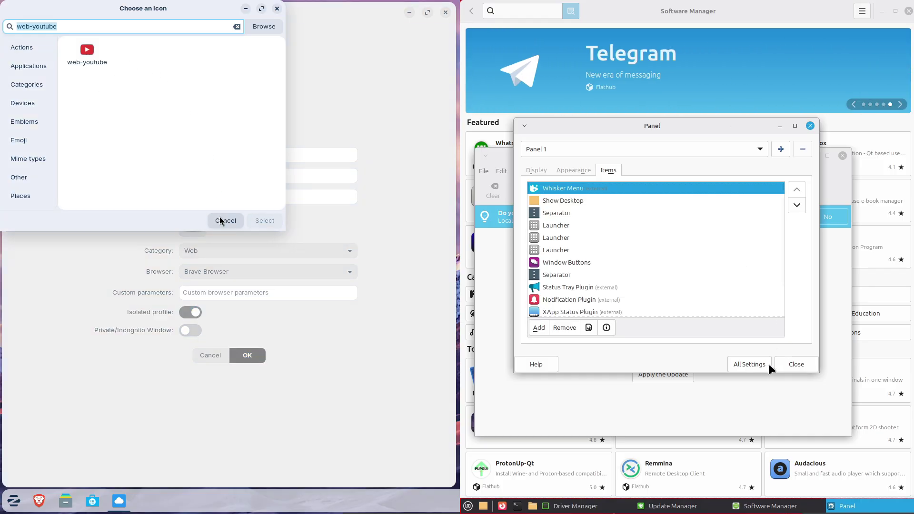
{"action": "left_click", "coordinate": [220, 221]}
{"action": "left_click_drag", "start_coordinate": [700, 132], "coordinate": [738, 206]}
{"action": "left_click", "coordinate": [827, 418]}
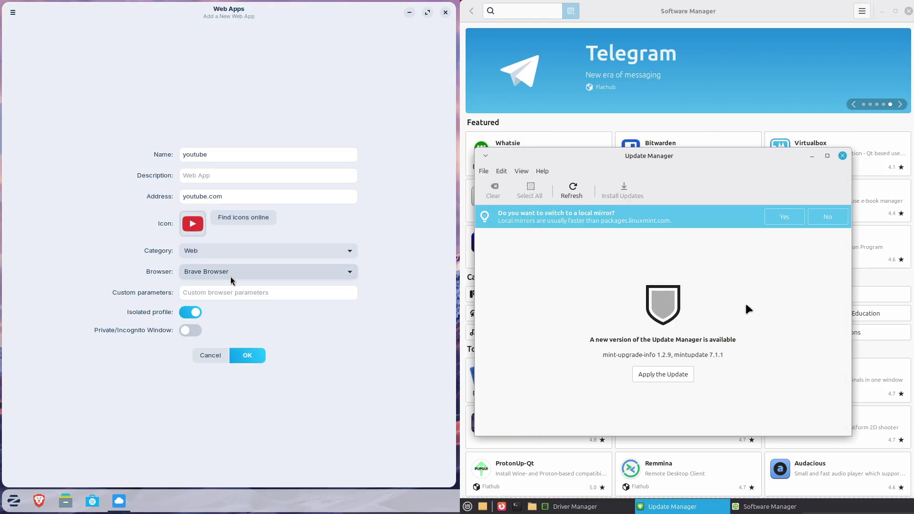
{"action": "left_click", "coordinate": [824, 220]}
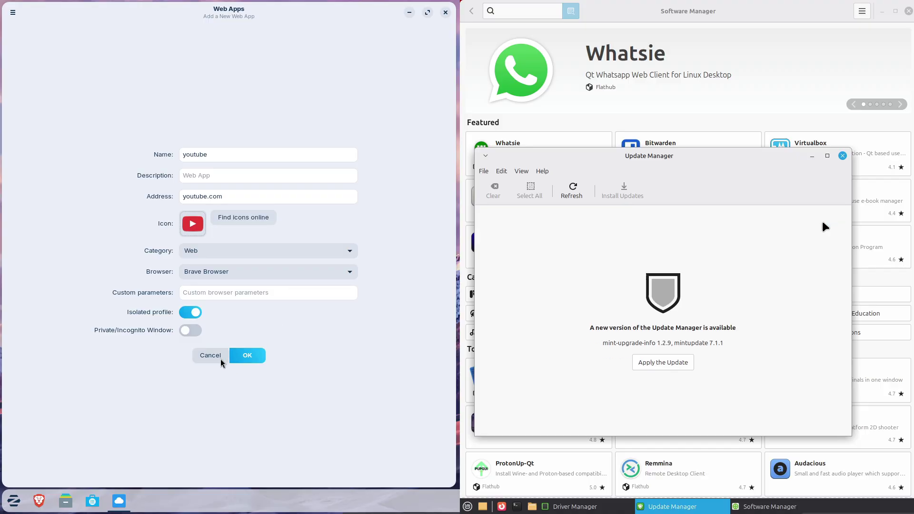
Save the youtube web app, view Web Apps' About, and open Blender in Software Manager.
{"action": "left_click", "coordinate": [235, 358]}
{"action": "left_click", "coordinate": [661, 362]}
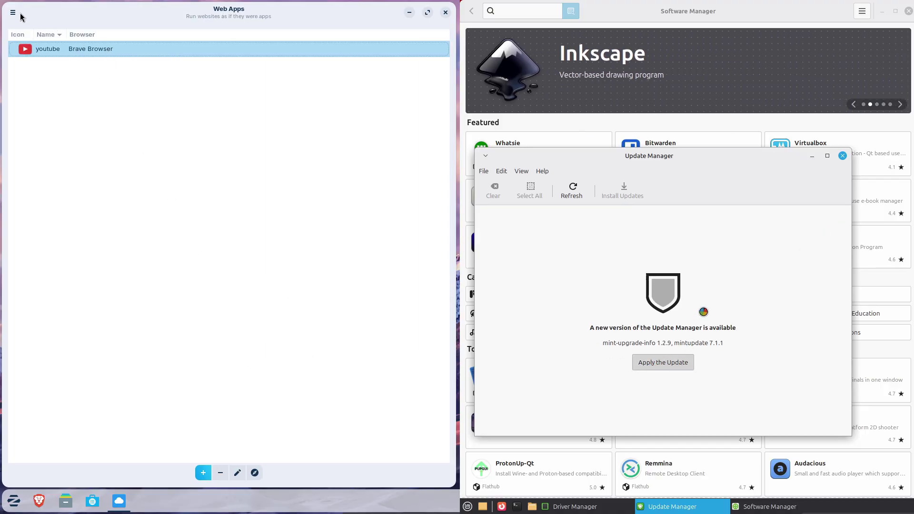
{"action": "left_click", "coordinate": [19, 14]}
{"action": "left_click", "coordinate": [38, 49]}
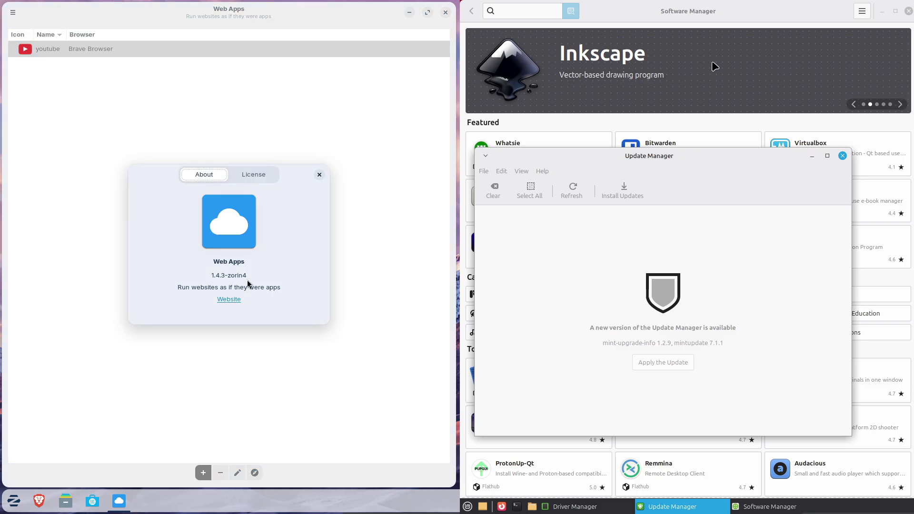
{"action": "left_click", "coordinate": [319, 174]}
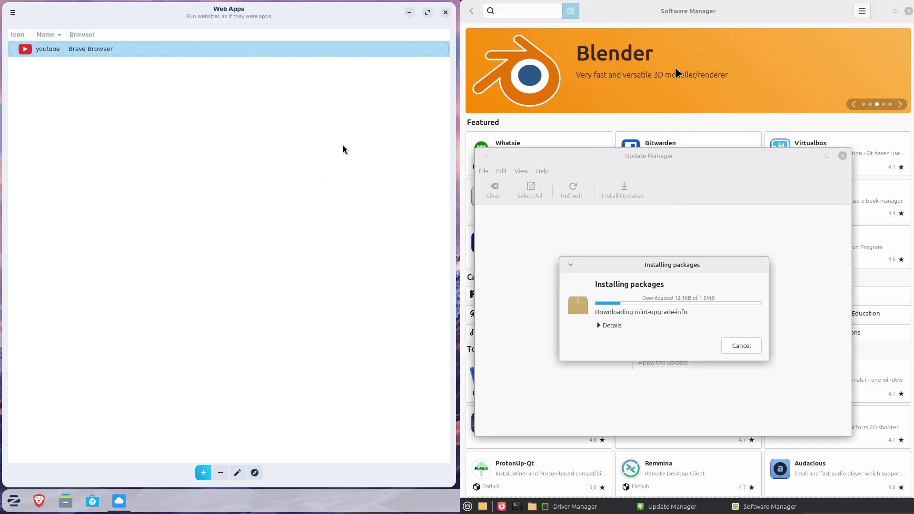
{"action": "left_click", "coordinate": [445, 12]}
{"action": "left_click", "coordinate": [686, 79]}
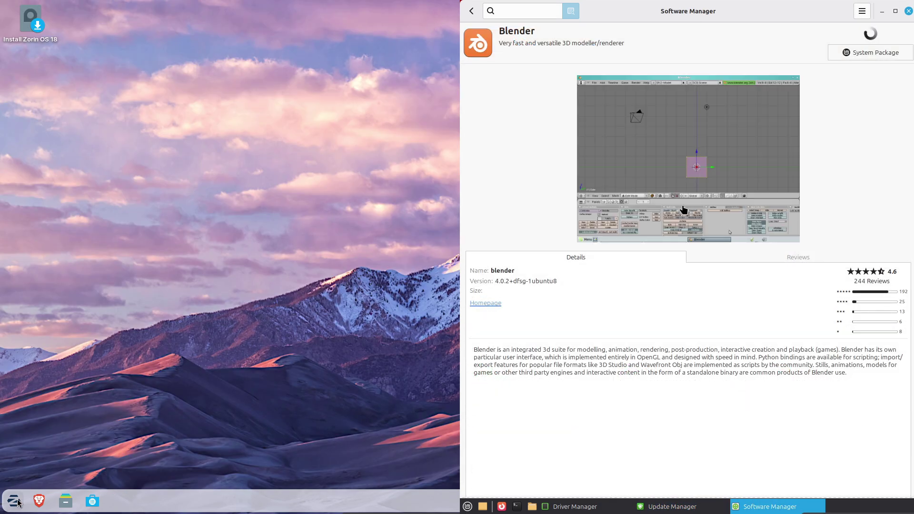
{"action": "left_click", "coordinate": [14, 501]}
Browse the store's Web apps, Utilities and System Tools categories and the Guake app page.
{"action": "left_click", "coordinate": [88, 394]}
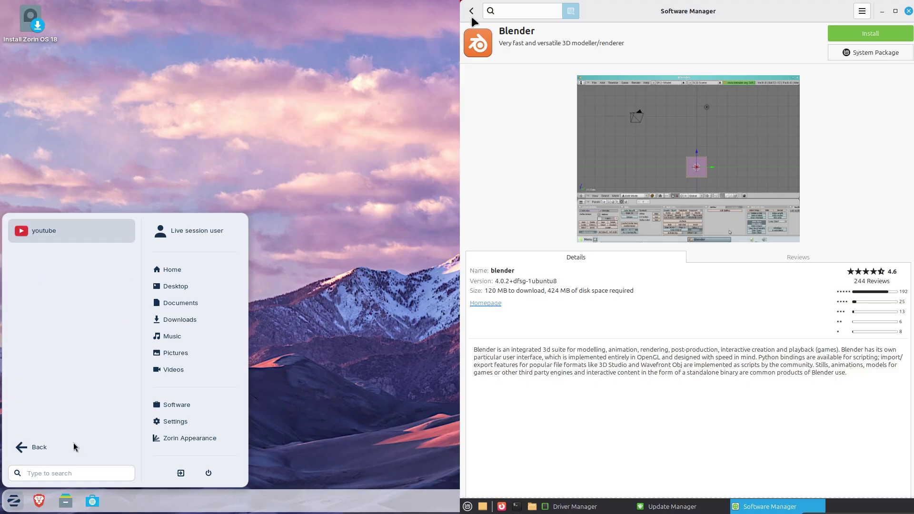
{"action": "left_click", "coordinate": [75, 448]}
{"action": "left_click", "coordinate": [471, 16]}
{"action": "left_click", "coordinate": [75, 377]}
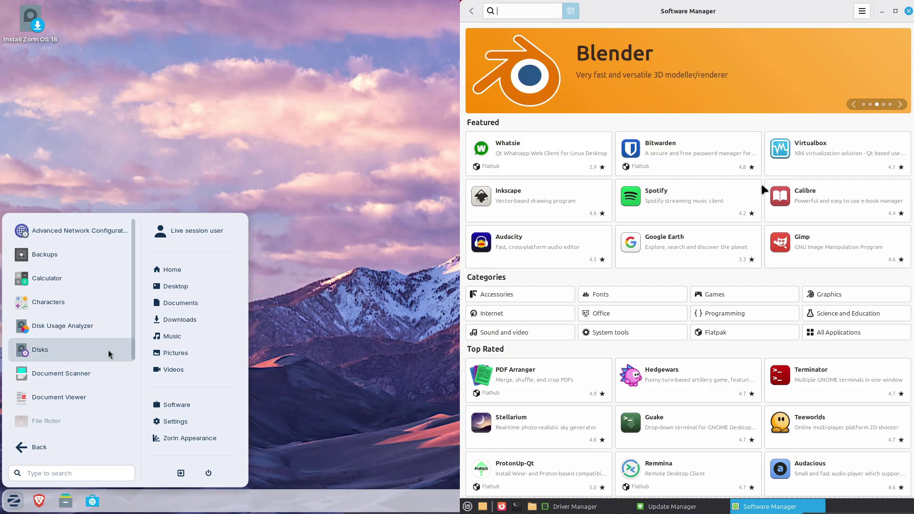
{"action": "scroll", "coordinate": [109, 354], "scroll_direction": "down", "scroll_amount": 5}
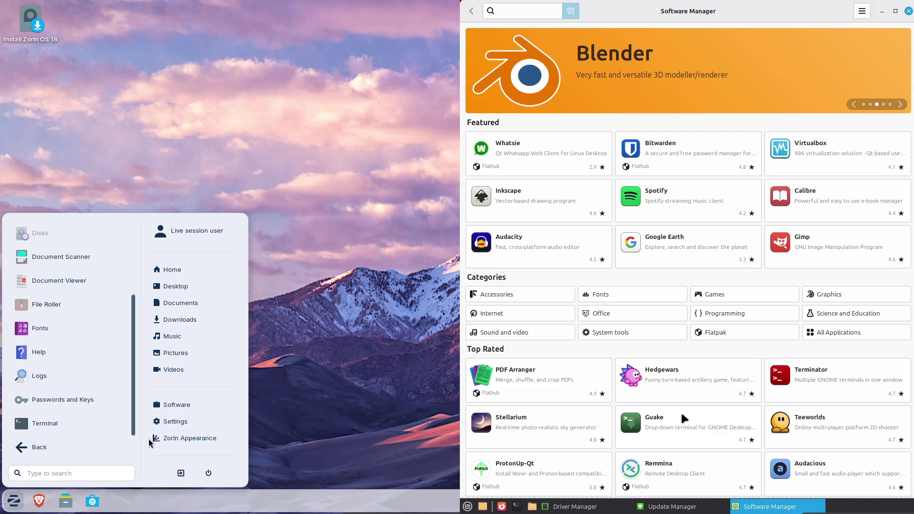
{"action": "left_click", "coordinate": [683, 418]}
{"action": "left_click", "coordinate": [96, 445]}
{"action": "left_click", "coordinate": [81, 356]}
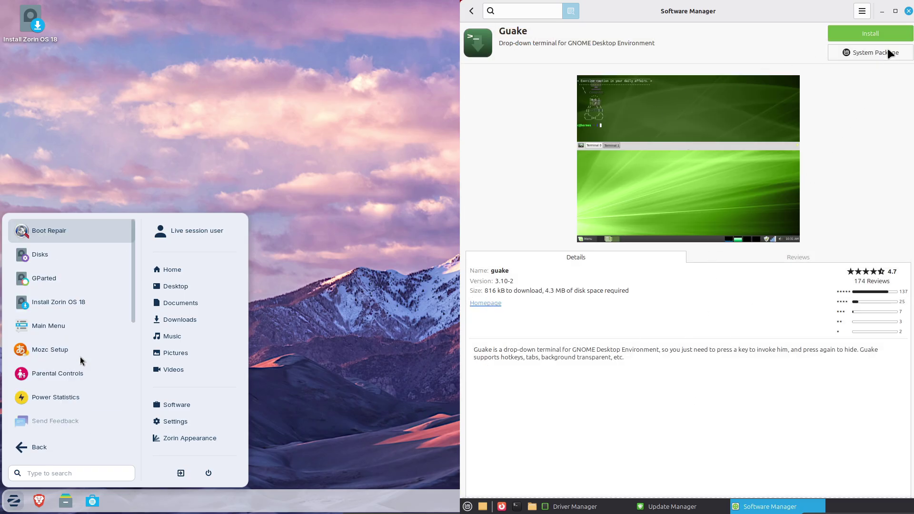
Open Software Manager's preferences and software sources, then open Zorin's Settings.
{"action": "left_click", "coordinate": [862, 10]}
{"action": "left_click", "coordinate": [892, 56]}
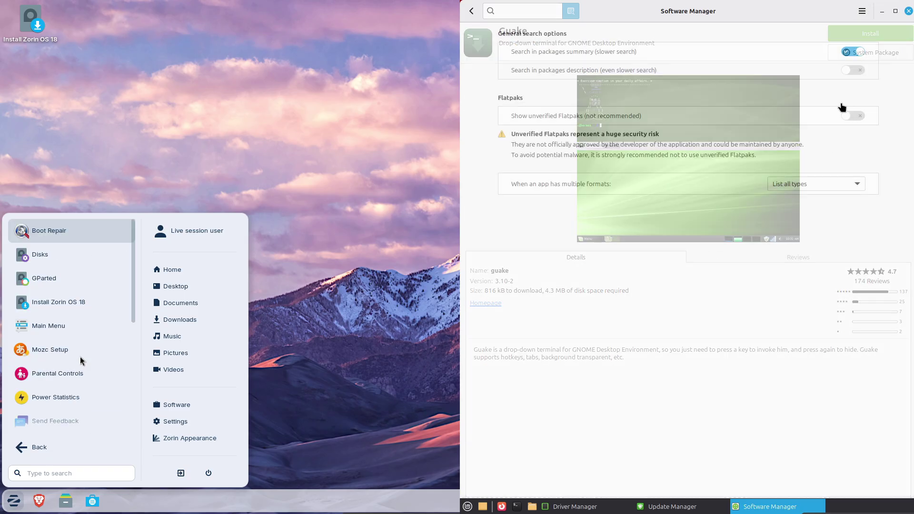
{"action": "left_click", "coordinate": [862, 11]}
{"action": "scroll", "coordinate": [138, 323], "scroll_direction": "down", "scroll_amount": 1}
{"action": "scroll", "coordinate": [138, 323], "scroll_direction": "down", "scroll_amount": 5}
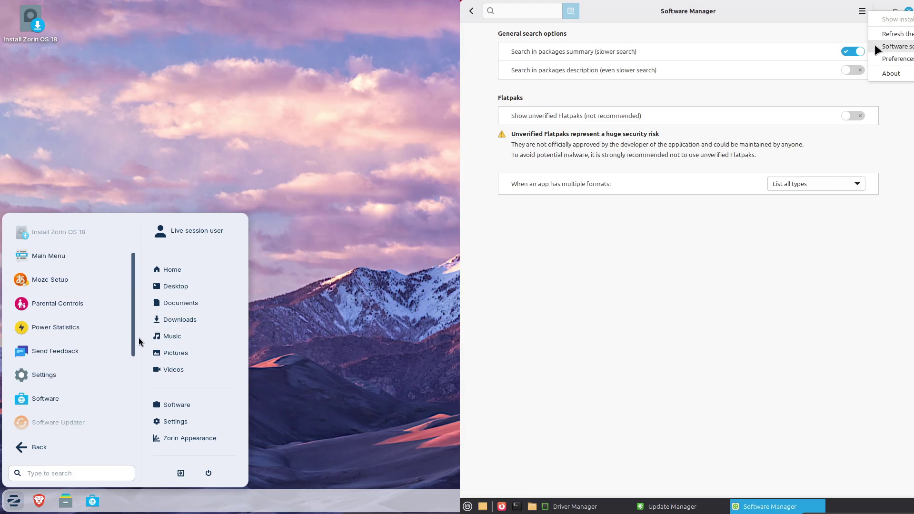
{"action": "left_click", "coordinate": [894, 46]}
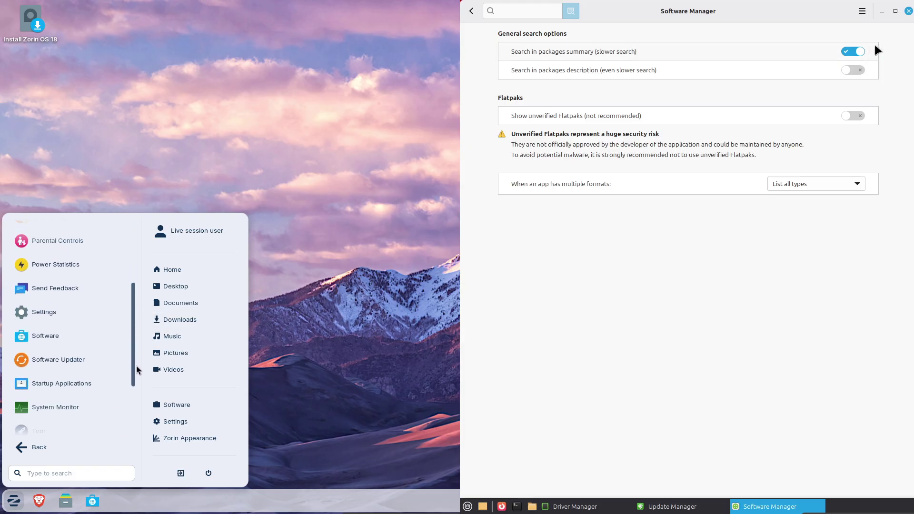
{"action": "left_click", "coordinate": [78, 306]}
Close Software Manager, tile Zorin Settings to the left half, and close Driver Manager.
{"action": "left_click", "coordinate": [908, 11]}
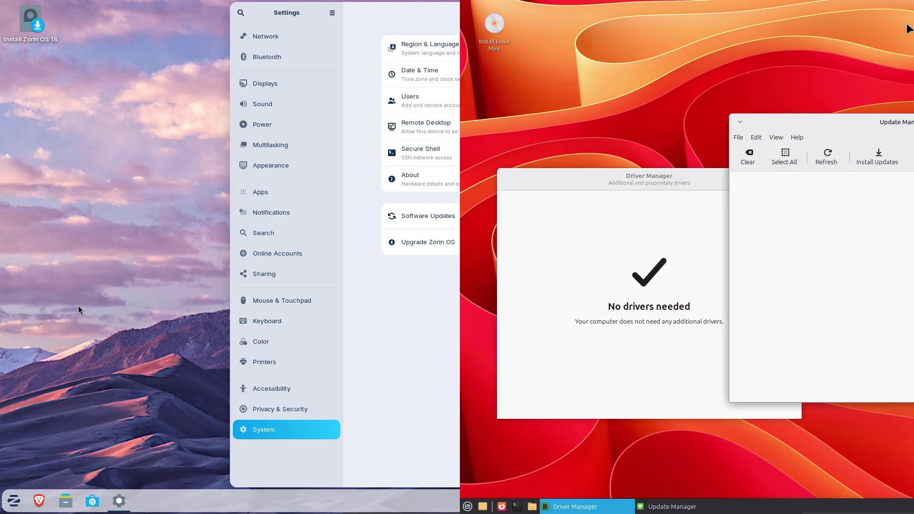
{"action": "left_click", "coordinate": [681, 179]}
{"action": "left_click_drag", "start_coordinate": [378, 18], "coordinate": [4, 49]}
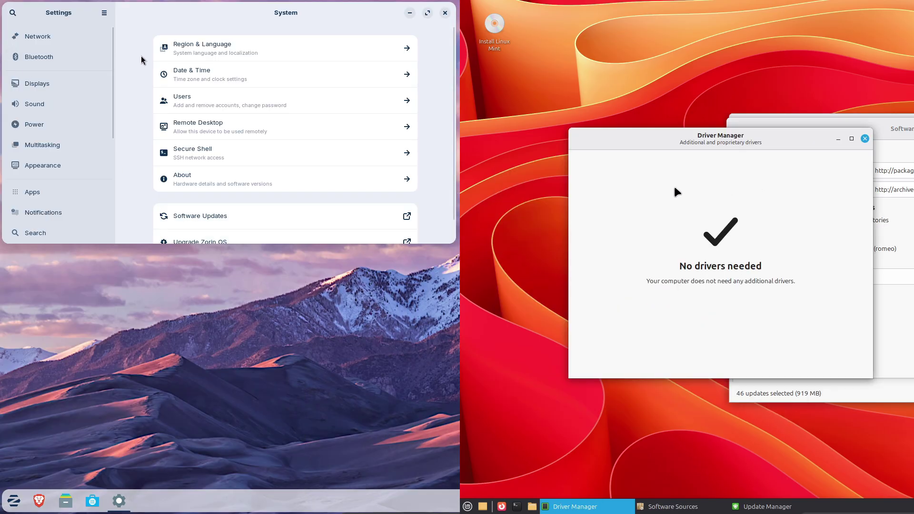
{"action": "left_click_drag", "start_coordinate": [151, 14], "coordinate": [1, 199]}
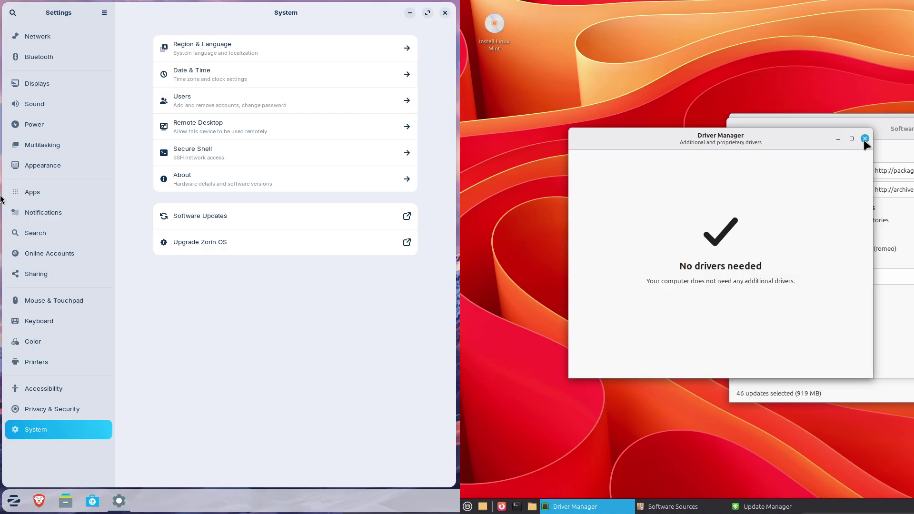
{"action": "left_click", "coordinate": [865, 139]}
Tile Software Sources to the right half while viewing Zorin's Network, Power and Sharing settings.
{"action": "left_click", "coordinate": [56, 38]}
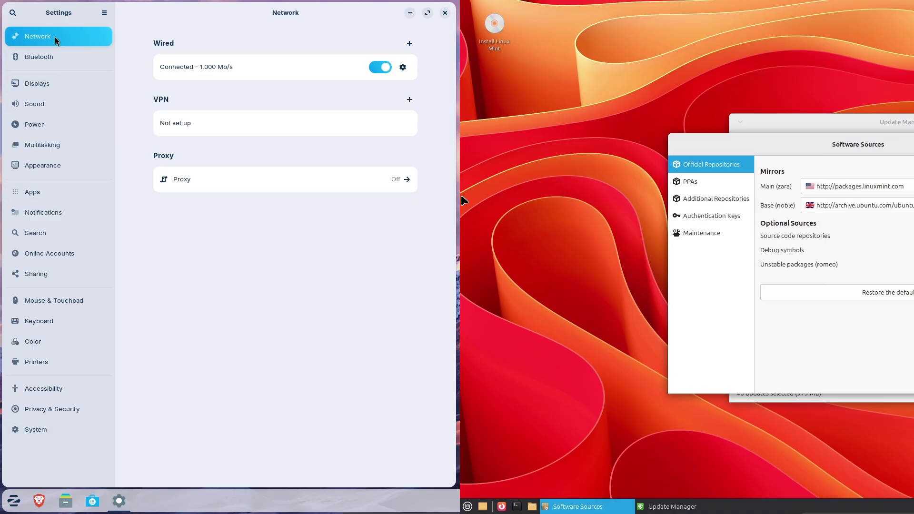
{"action": "key", "text": "super+Right"}
{"action": "left_click", "coordinate": [56, 126]}
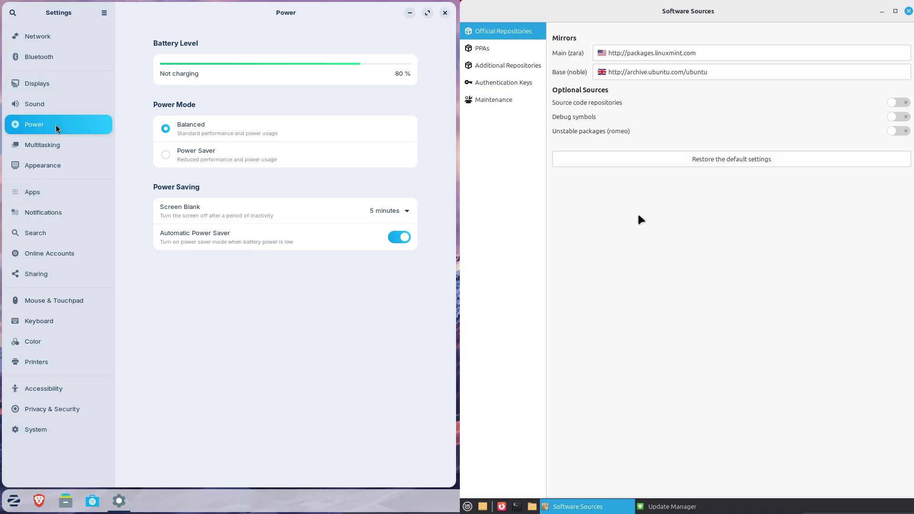
{"action": "left_click", "coordinate": [79, 255]}
Browse Software Sources' PPAs, Additional Repositories and Authentication Keys, plus Zorin's Accessibility and System pages.
{"action": "left_click", "coordinate": [75, 272]}
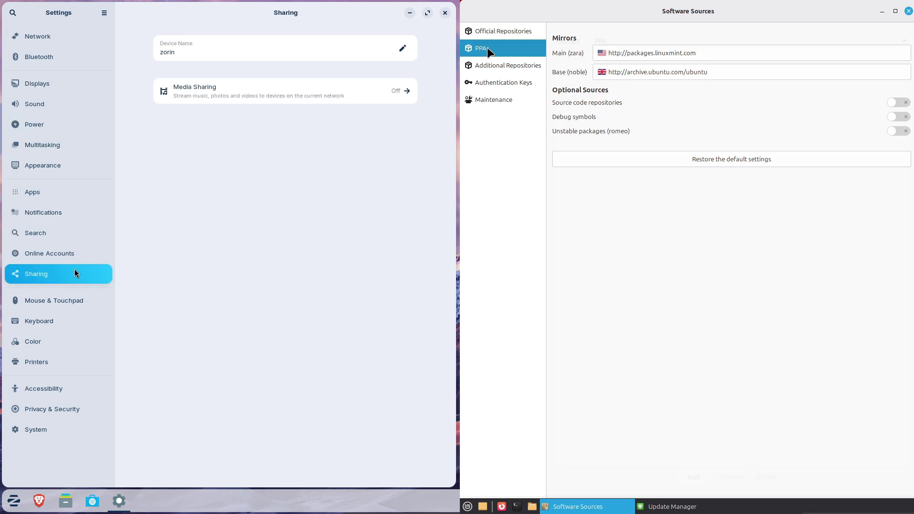
{"action": "left_click", "coordinate": [76, 389]}
{"action": "left_click", "coordinate": [497, 68]}
{"action": "left_click", "coordinate": [78, 430]}
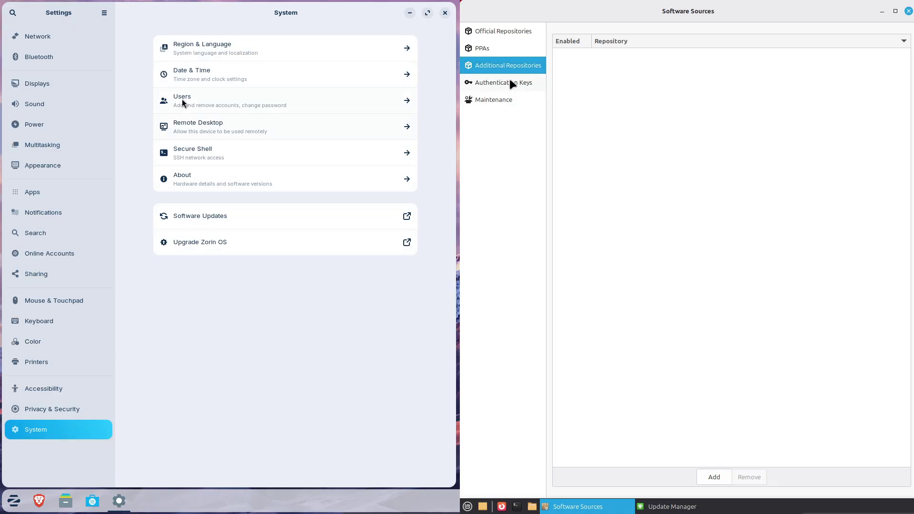
{"action": "left_click", "coordinate": [510, 83]}
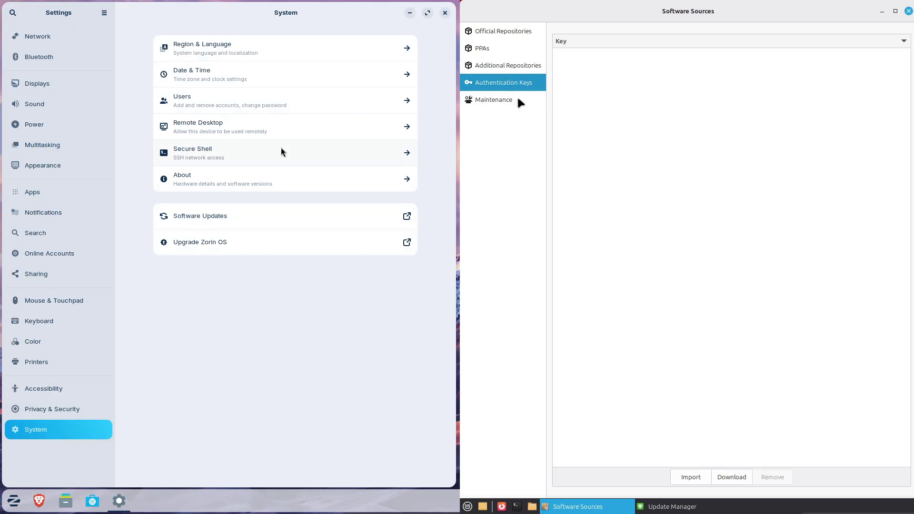
Close Zorin Settings and Software Sources after viewing maintenance, and launch Files.
{"action": "left_click", "coordinate": [445, 13]}
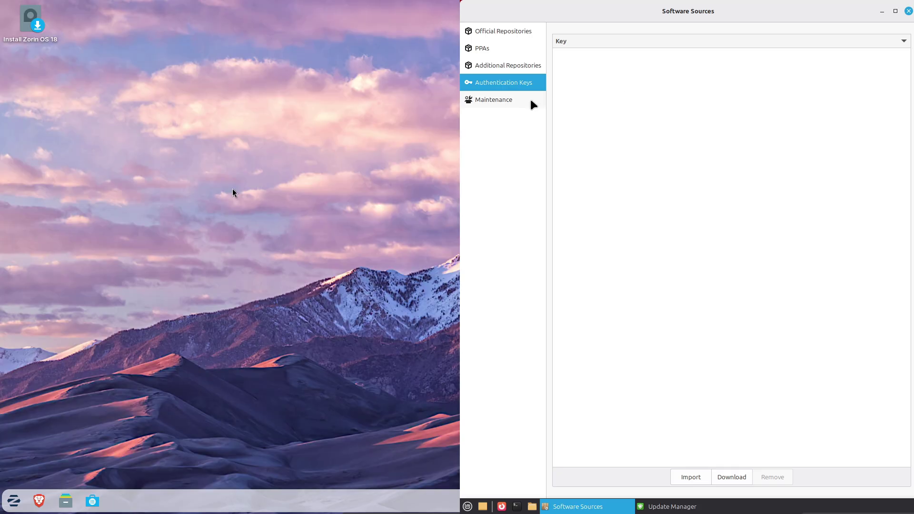
{"action": "left_click", "coordinate": [530, 101]}
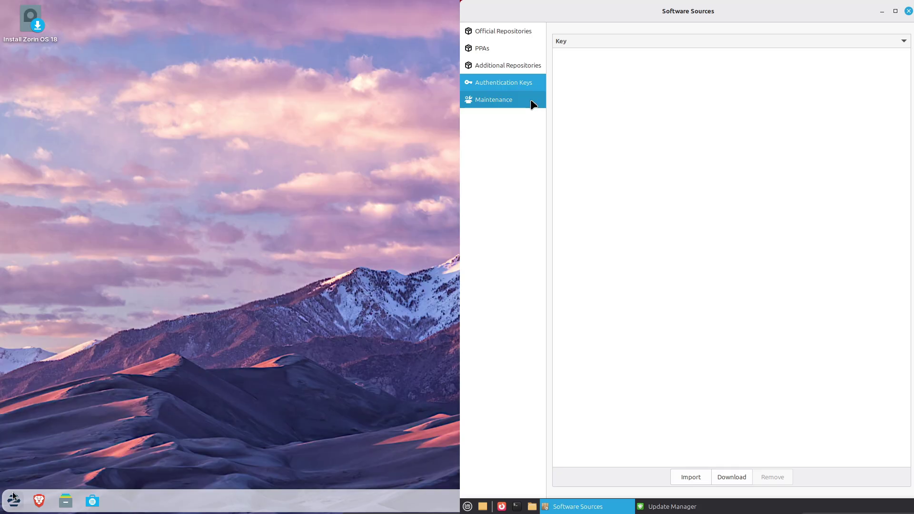
{"action": "left_click", "coordinate": [66, 501]}
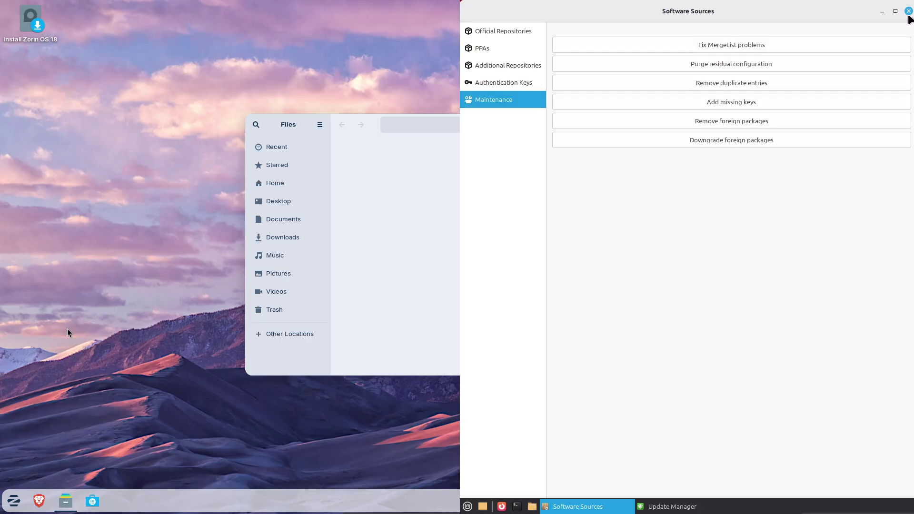
{"action": "left_click", "coordinate": [908, 12]}
Tile Files to the left half and view its About information.
{"action": "left_click_drag", "start_coordinate": [201, 173], "coordinate": [4, 177]}
{"action": "left_click", "coordinate": [81, 13]}
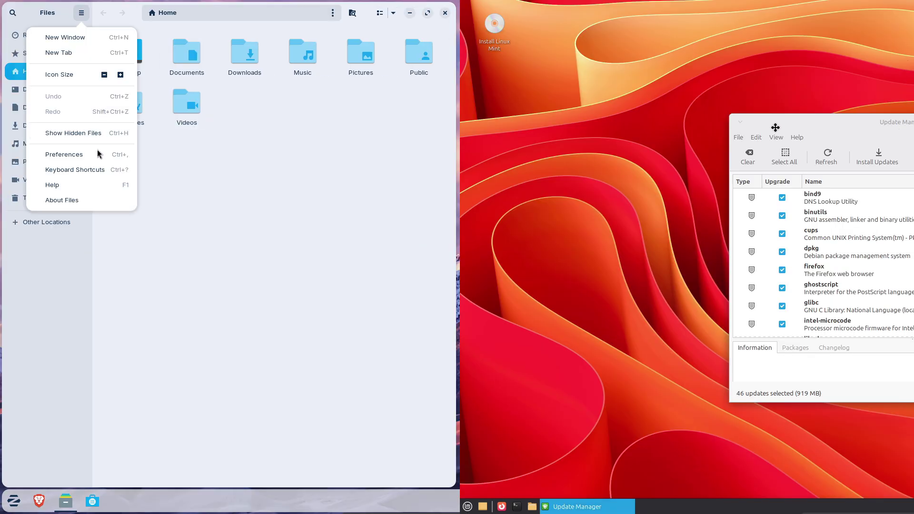
{"action": "left_click", "coordinate": [87, 196]}
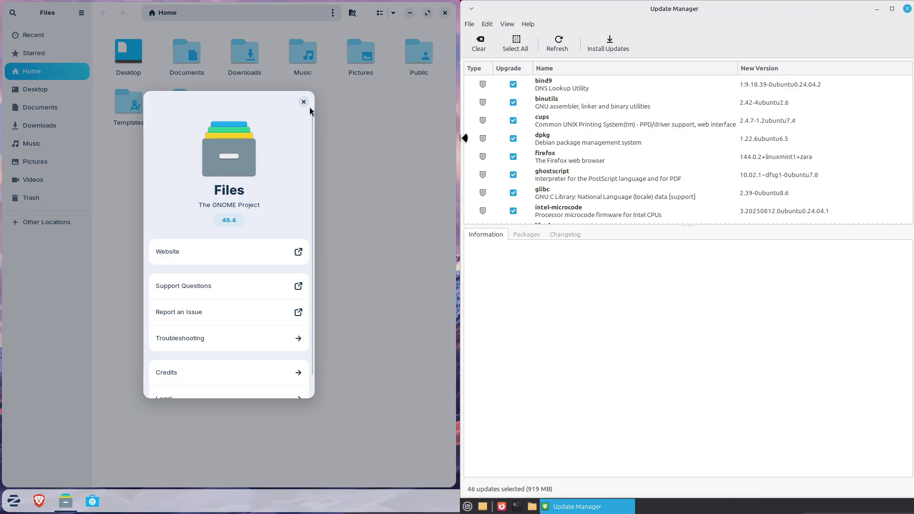
{"action": "left_click", "coordinate": [303, 103]}
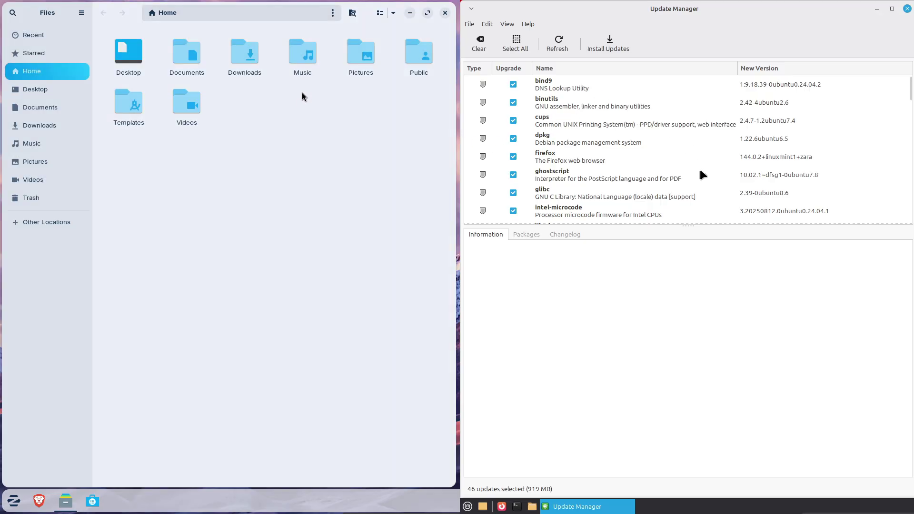
Review Files preferences and close Files, while showing Update Manager's About mintUpdate 7.1.1.
{"action": "left_click", "coordinate": [82, 13]}
{"action": "left_click_drag", "start_coordinate": [678, 235], "coordinate": [670, 380]}
{"action": "left_click", "coordinate": [63, 154]}
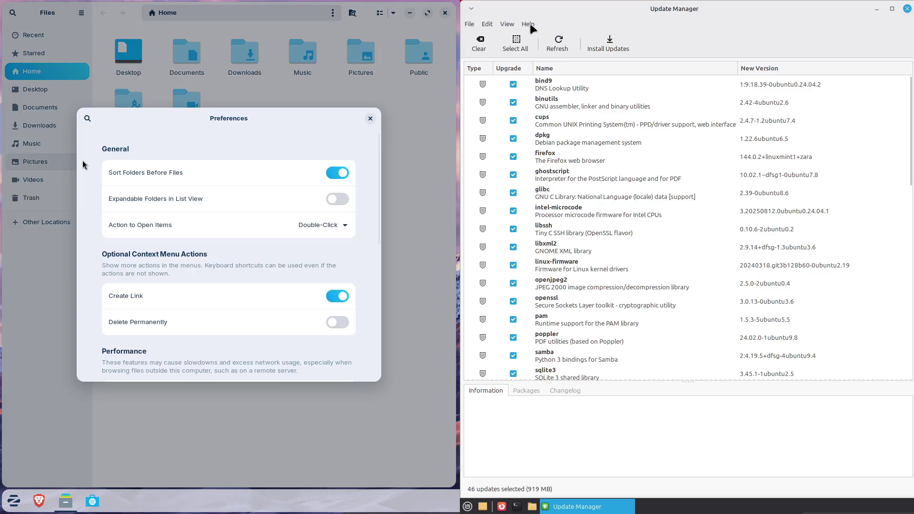
{"action": "left_click", "coordinate": [528, 24]}
{"action": "left_click", "coordinate": [544, 76]}
{"action": "left_click", "coordinate": [369, 119]}
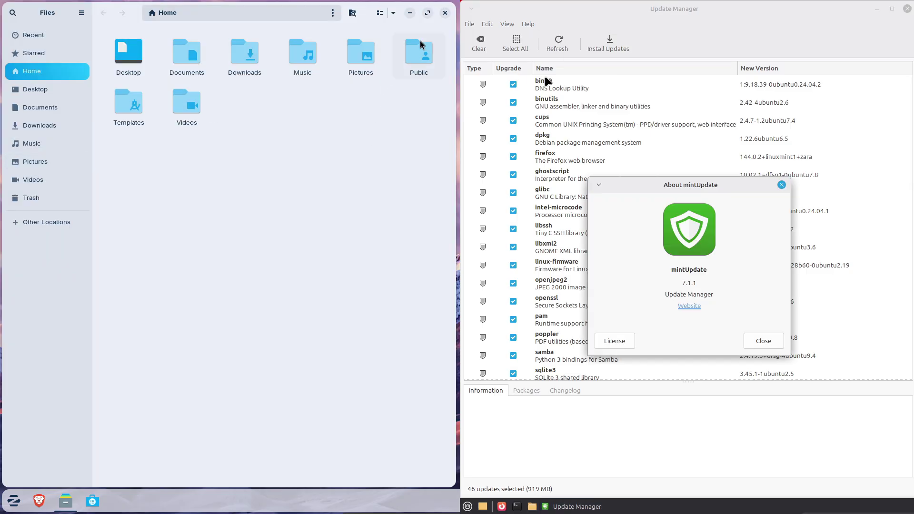
{"action": "left_click", "coordinate": [445, 13]}
{"action": "right_click", "coordinate": [142, 151]}
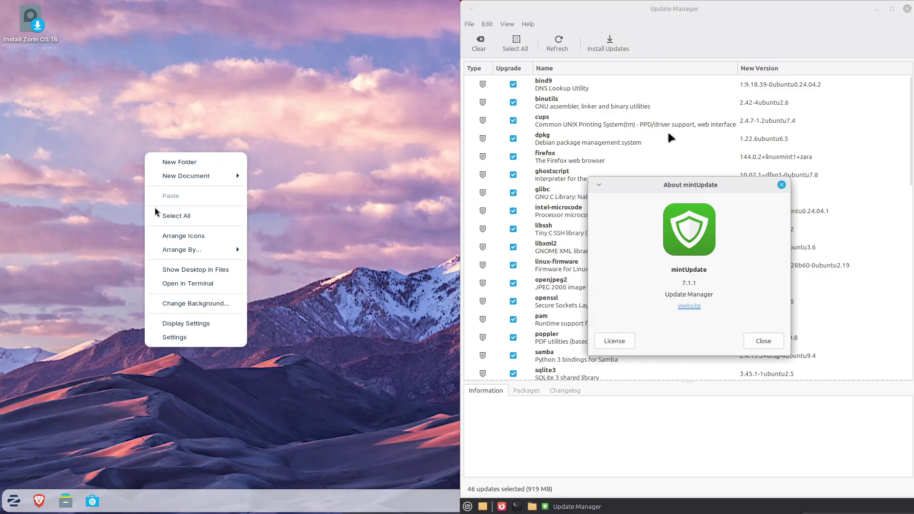
{"action": "left_click", "coordinate": [155, 307]}
{"action": "left_click_drag", "start_coordinate": [910, 160], "coordinate": [904, 384]}
{"action": "left_click_drag", "start_coordinate": [906, 350], "coordinate": [873, 120]}
{"action": "left_click_drag", "start_coordinate": [354, 45], "coordinate": [2, 123]}
{"action": "left_click_drag", "start_coordinate": [873, 121], "coordinate": [872, 101]}
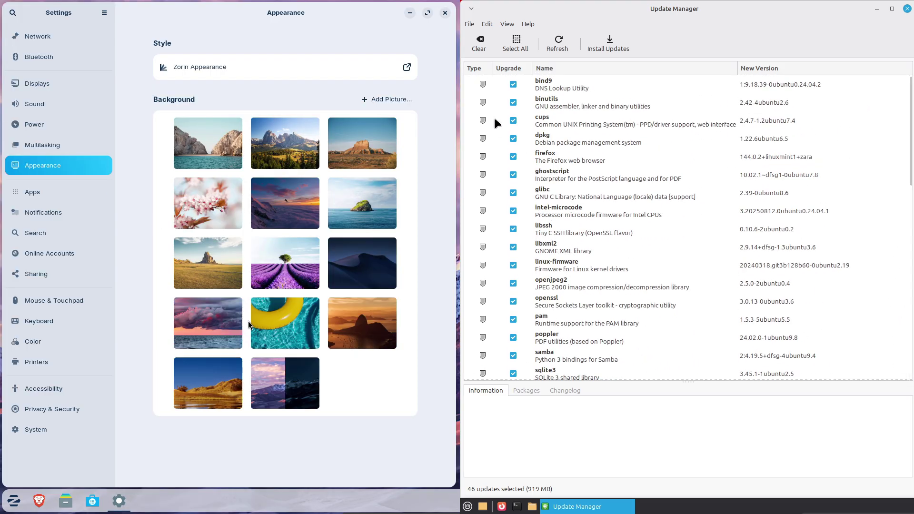
{"action": "left_click", "coordinate": [487, 24]}
{"action": "left_click", "coordinate": [73, 126]}
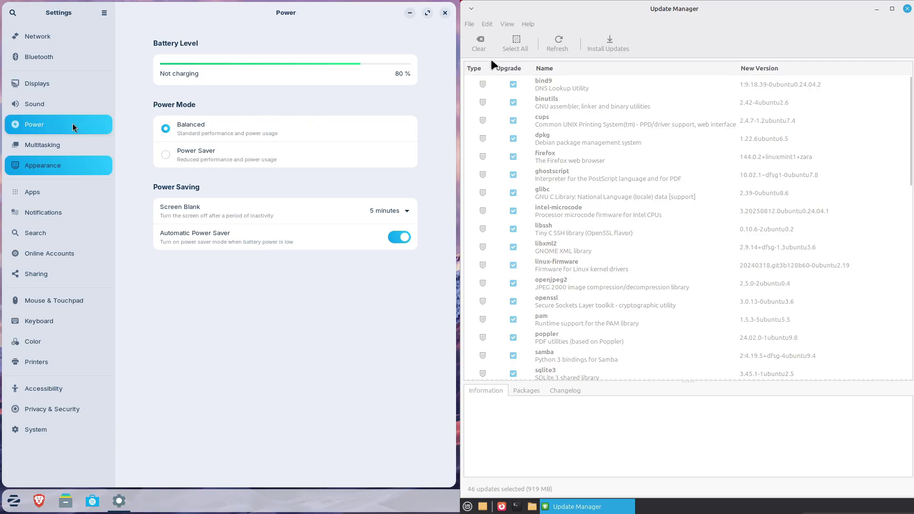
Move Software Sources onto Mint's screen, review PPAs, repositories, keys and maintenance, then close it.
{"action": "left_click", "coordinate": [444, 12]}
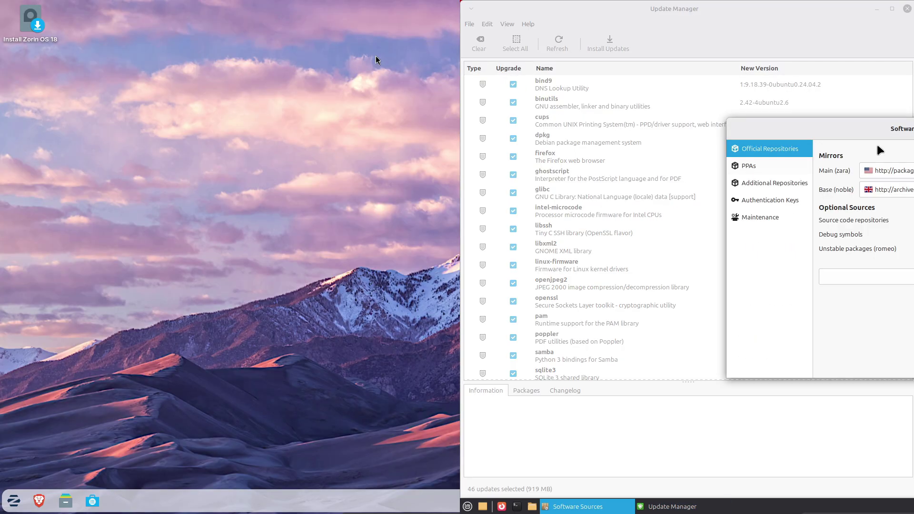
{"action": "left_click_drag", "start_coordinate": [882, 139], "coordinate": [665, 139]}
{"action": "left_click", "coordinate": [572, 165]}
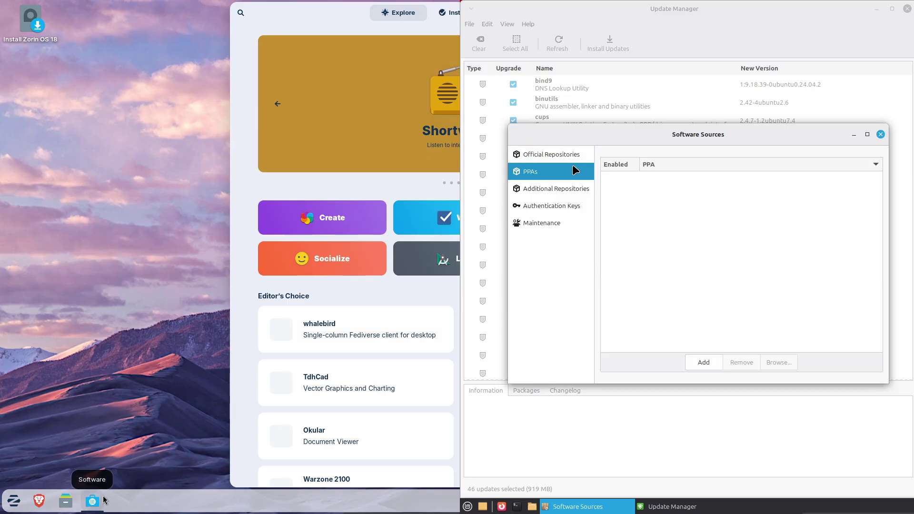
{"action": "left_click", "coordinate": [570, 189]}
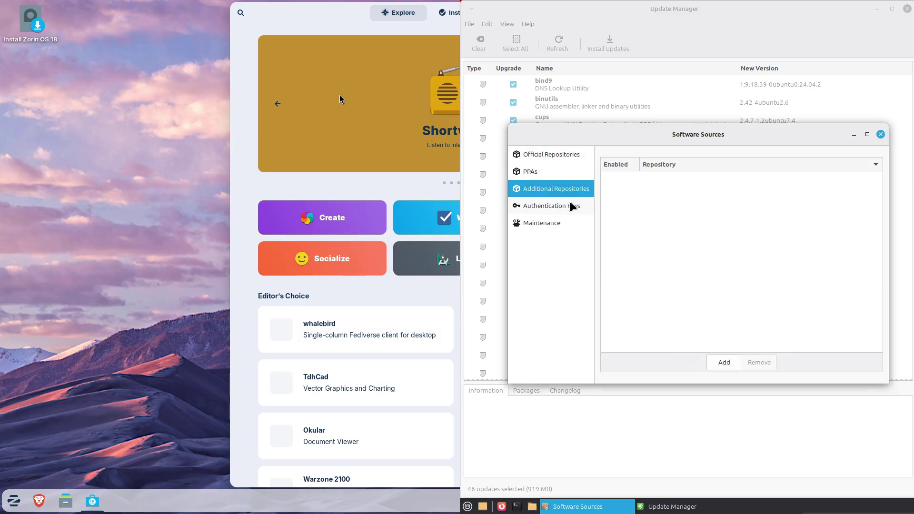
{"action": "left_click", "coordinate": [569, 205]}
{"action": "left_click", "coordinate": [560, 223]}
{"action": "left_click", "coordinate": [880, 135]}
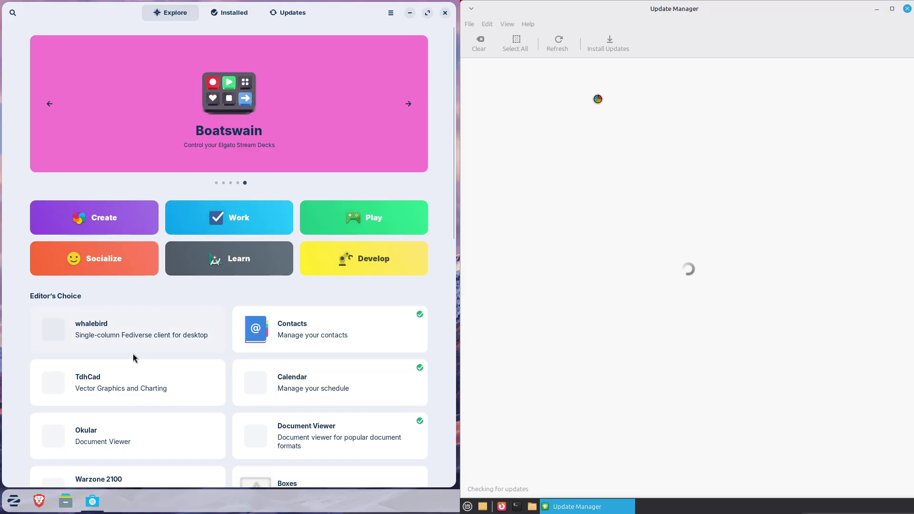
Show Zorin Software's Play games page, close Update Manager, and browse Mint's application menu.
{"action": "left_click", "coordinate": [373, 226]}
{"action": "left_click_drag", "start_coordinate": [909, 188], "coordinate": [911, 392]}
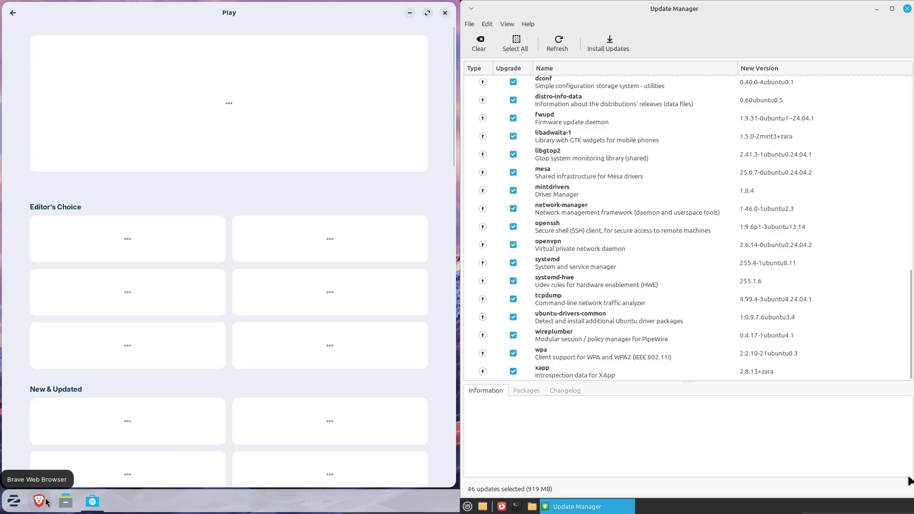
{"action": "left_click", "coordinate": [908, 10]}
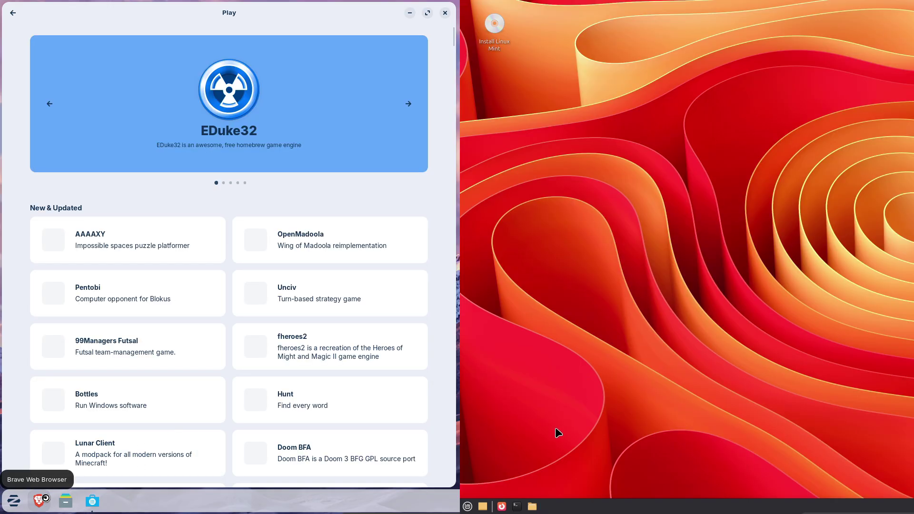
{"action": "left_click", "coordinate": [467, 506]}
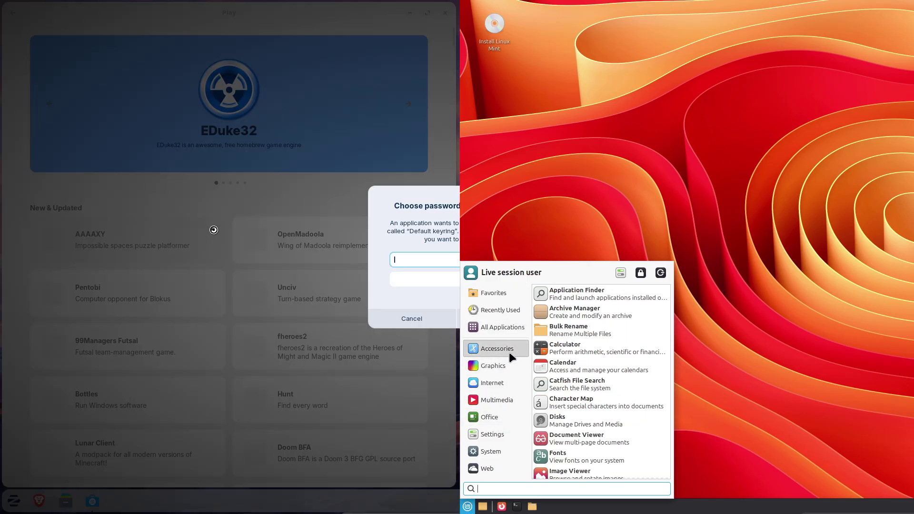
{"action": "left_click_drag", "start_coordinate": [670, 323], "coordinate": [669, 469]}
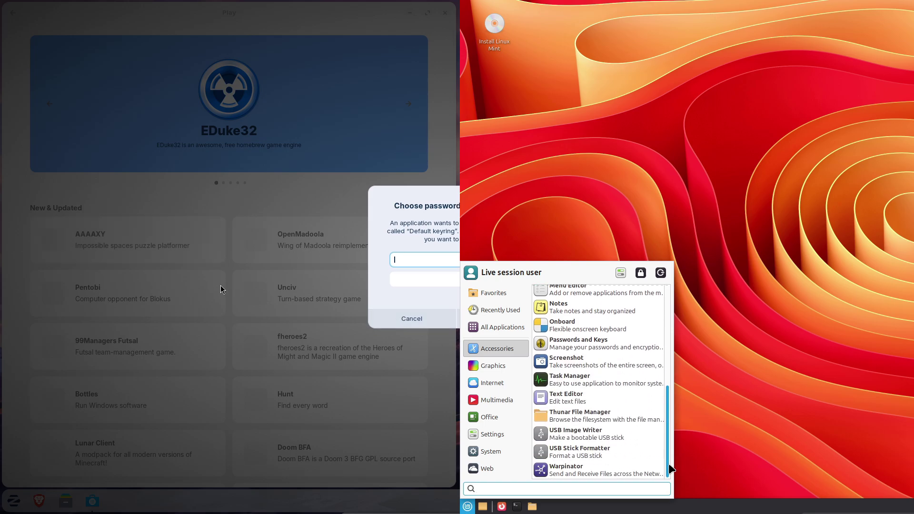
Dismiss the keyring prompts, launch the Mint installer, and check Brave's About page.
{"action": "left_click", "coordinate": [405, 318]}
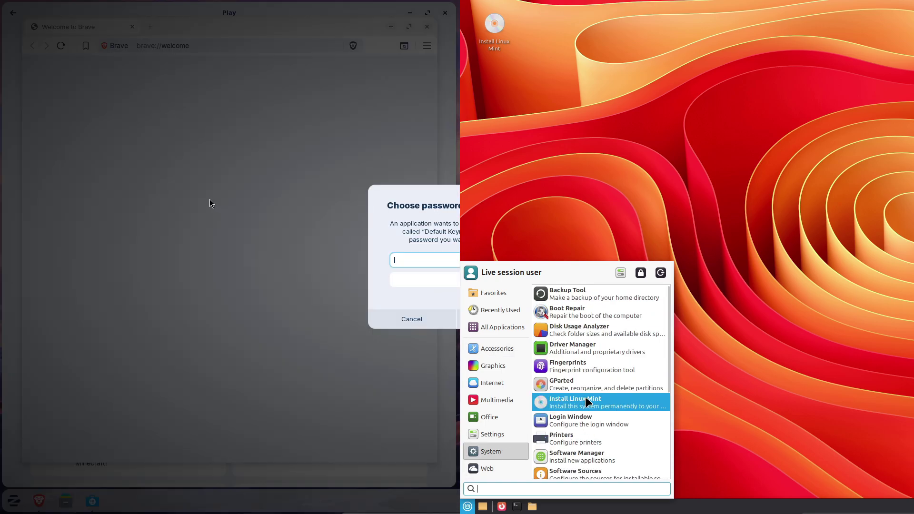
{"action": "left_click", "coordinate": [588, 402]}
{"action": "left_click", "coordinate": [449, 319]}
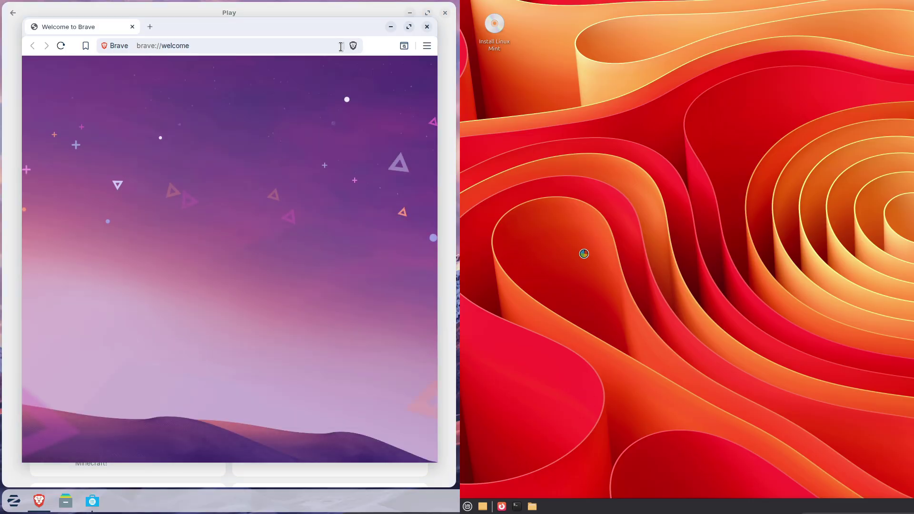
{"action": "left_click", "coordinate": [426, 48]}
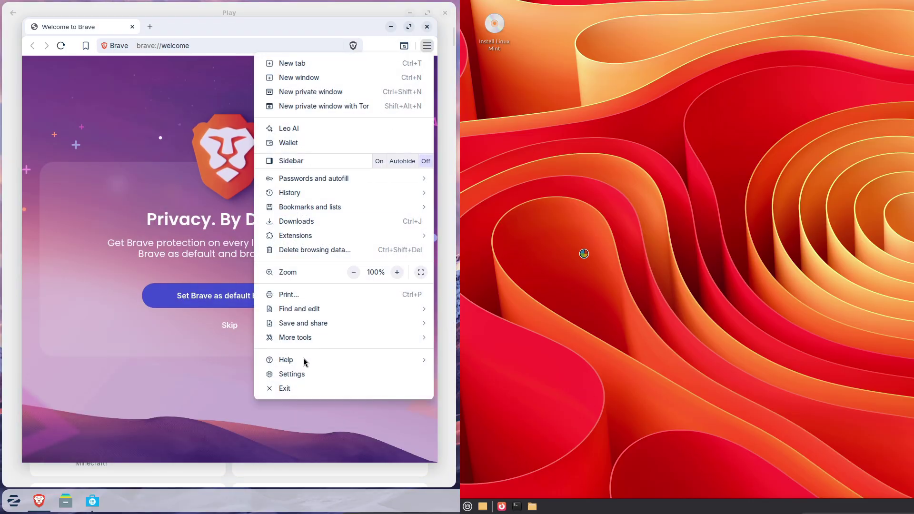
{"action": "mouse_move", "coordinate": [305, 362]}
{"action": "left_click", "coordinate": [448, 360]}
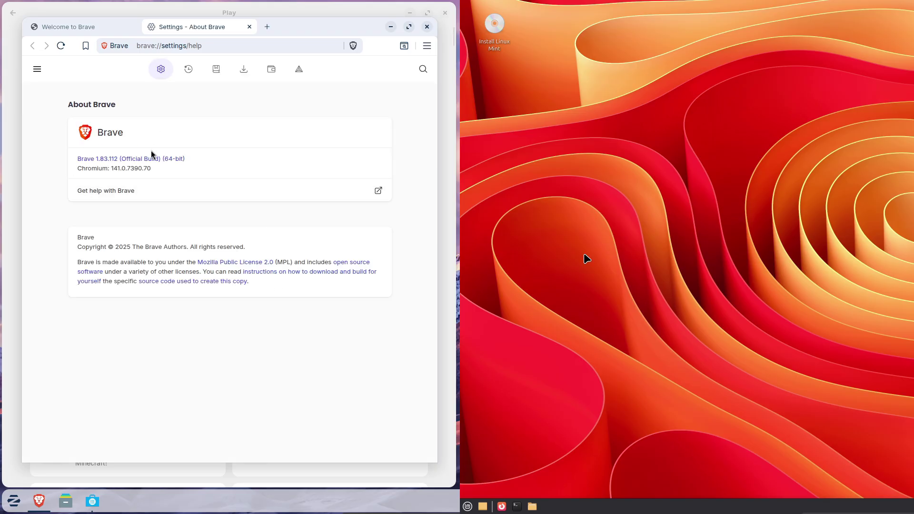
{"action": "key", "text": "ctrl+w"}
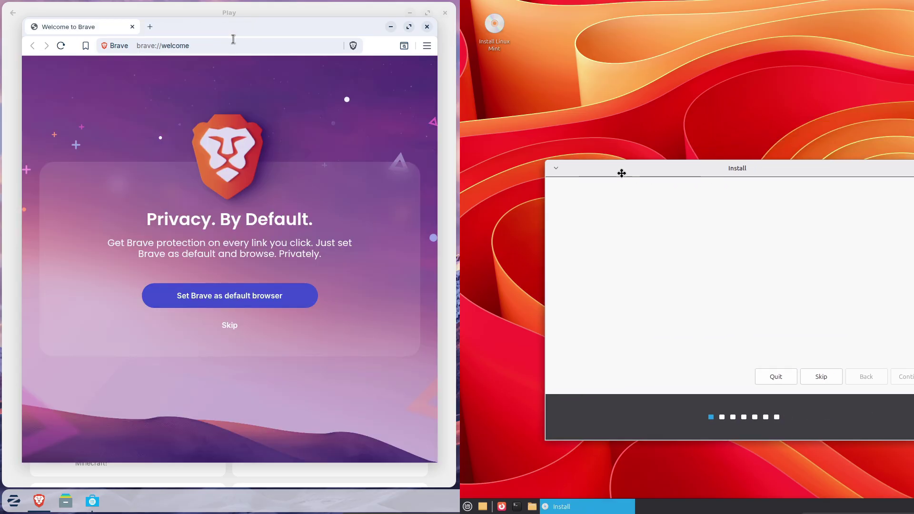
Search 'zorin os' in Brave and advance the installer past English (US) keyboard to Multimedia codecs.
{"action": "left_click", "coordinate": [233, 39]}
{"action": "type", "text": "z"}
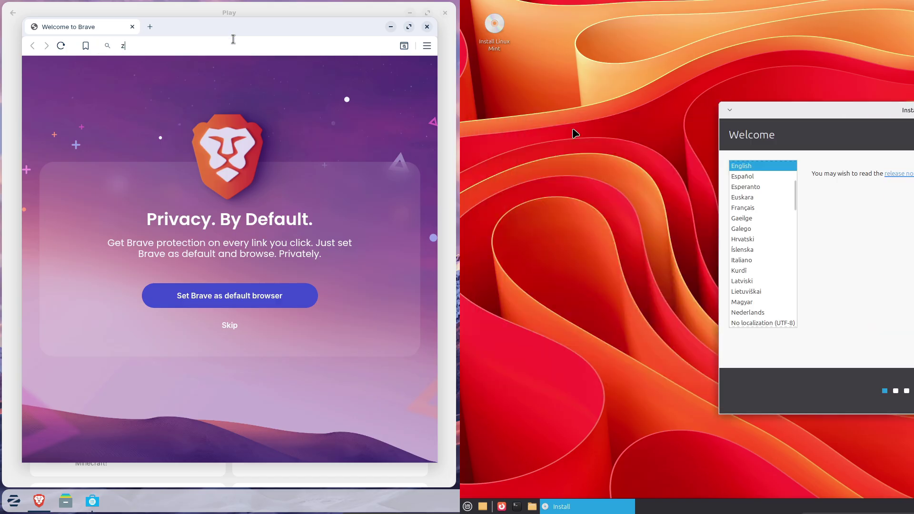
{"action": "type", "text": "orin os"}
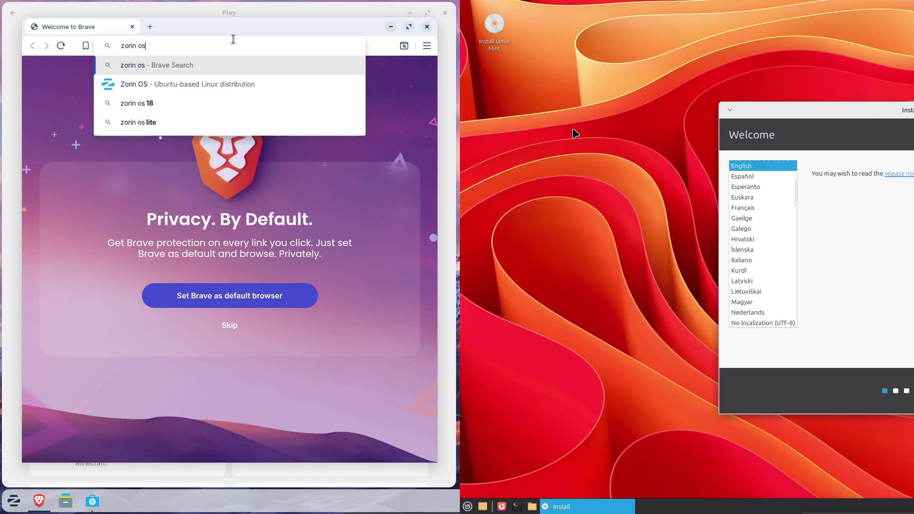
{"action": "key", "text": "Return"}
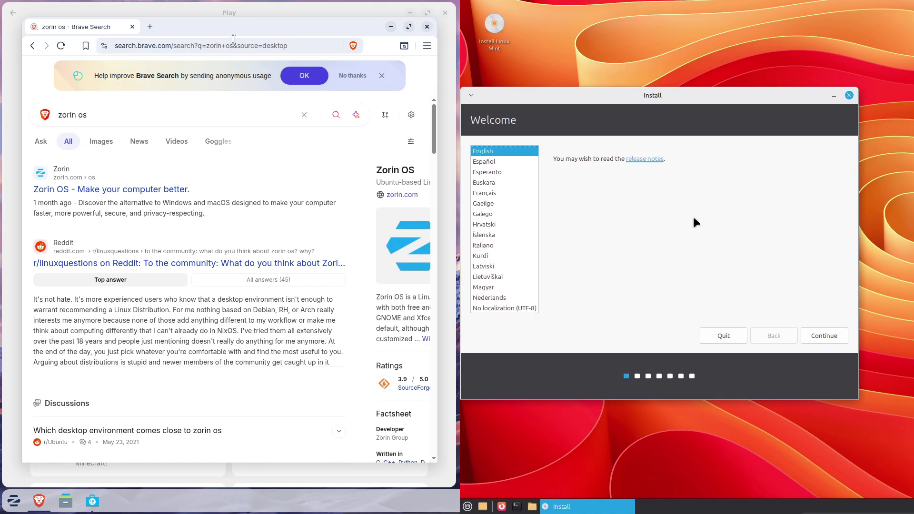
{"action": "left_click", "coordinate": [808, 336]}
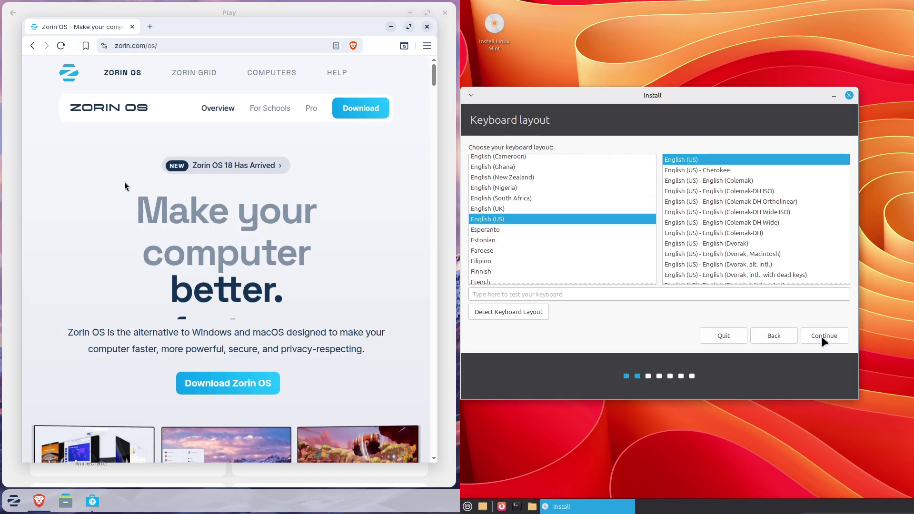
{"action": "left_click", "coordinate": [823, 336]}
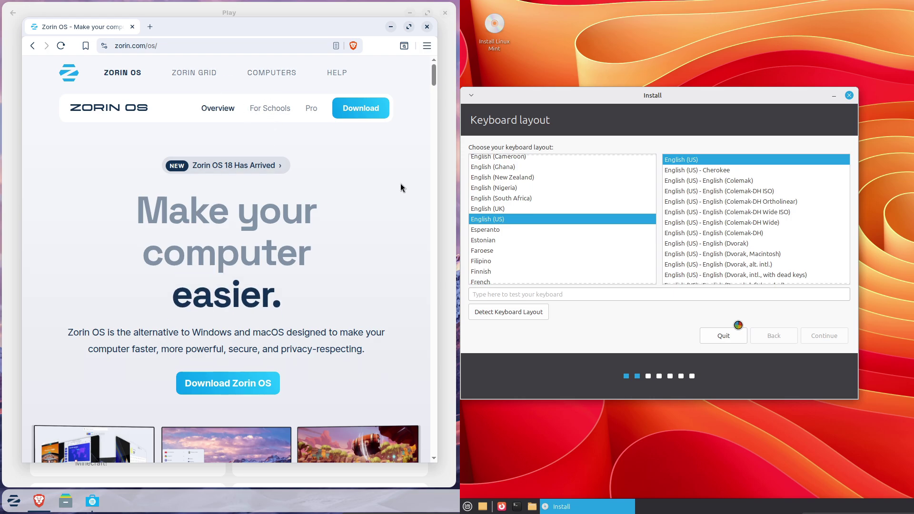
{"action": "mouse_move", "coordinate": [432, 84]}
{"action": "left_mouse_down"}
{"action": "mouse_move", "coordinate": [431, 167]}
{"action": "mouse_move", "coordinate": [430, 82]}
{"action": "left_mouse_up"}
{"action": "left_click", "coordinate": [817, 335]}
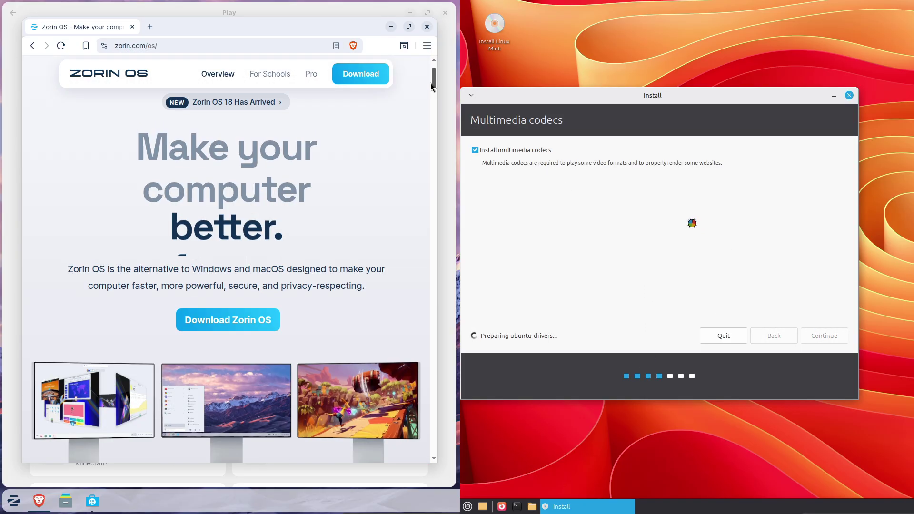
Follow zorin.com's download page to the Zorin OS Lite help article.
{"action": "left_click", "coordinate": [361, 78]}
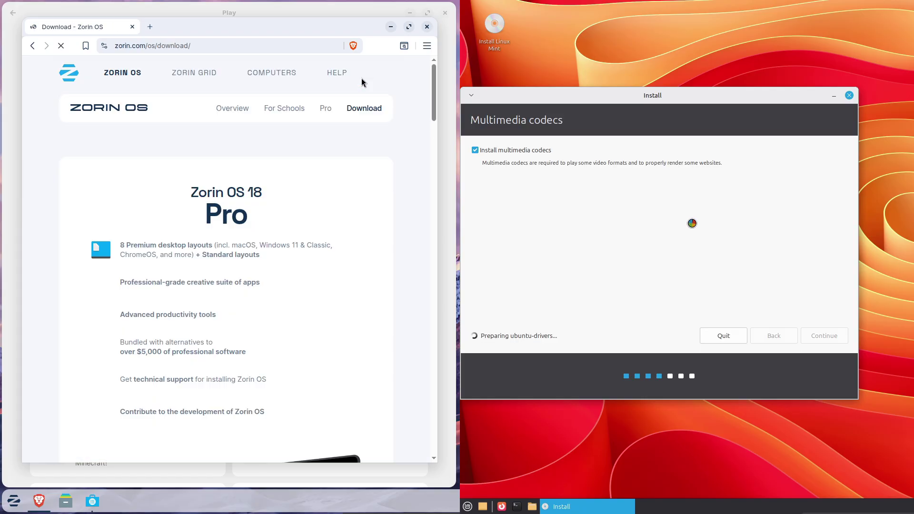
{"action": "left_click_drag", "start_coordinate": [433, 104], "coordinate": [424, 347]}
{"action": "left_click", "coordinate": [245, 342]}
Open Mint's Panel Preferences and the About xfce4-panel 4.18.4 window, then close Brave.
{"action": "mouse_move", "coordinate": [683, 490]}
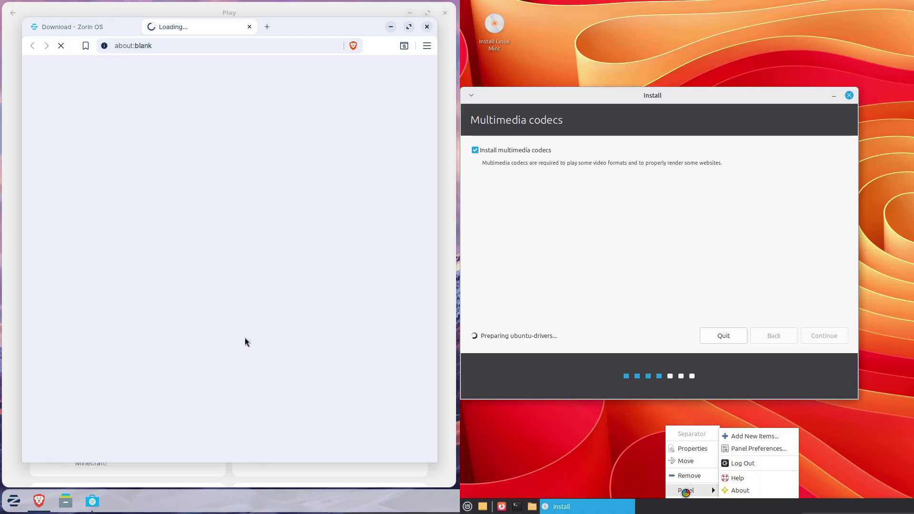
{"action": "left_click", "coordinate": [740, 449]}
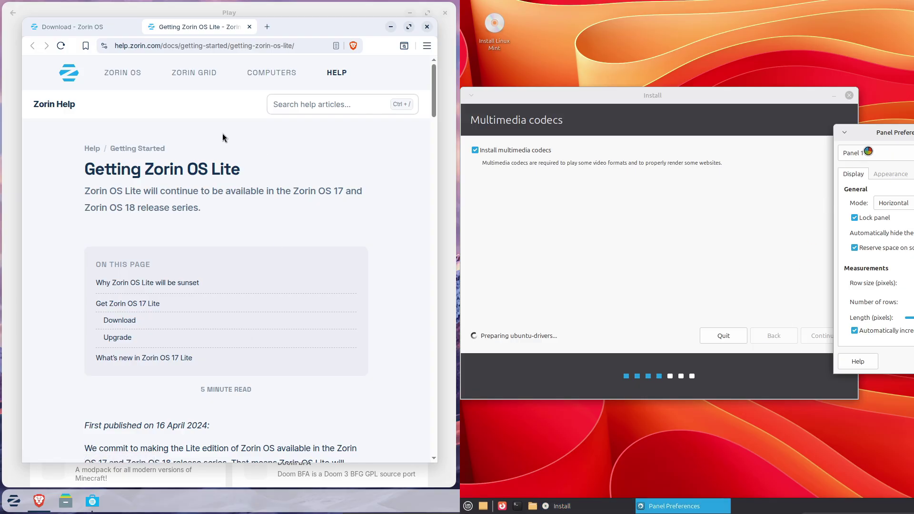
{"action": "left_click_drag", "start_coordinate": [864, 133], "coordinate": [513, 162]}
{"action": "scroll", "coordinate": [434, 121], "scroll_direction": "down", "scroll_amount": 20}
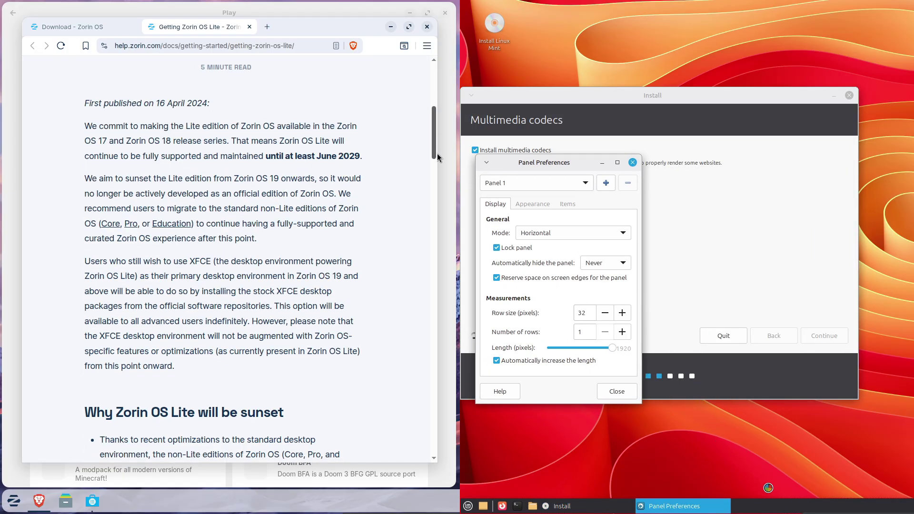
{"action": "right_click", "coordinate": [767, 506]}
{"action": "mouse_move", "coordinate": [799, 488]}
{"action": "left_click", "coordinate": [841, 489]}
{"action": "scroll", "coordinate": [427, 380], "scroll_direction": "down", "scroll_amount": 15}
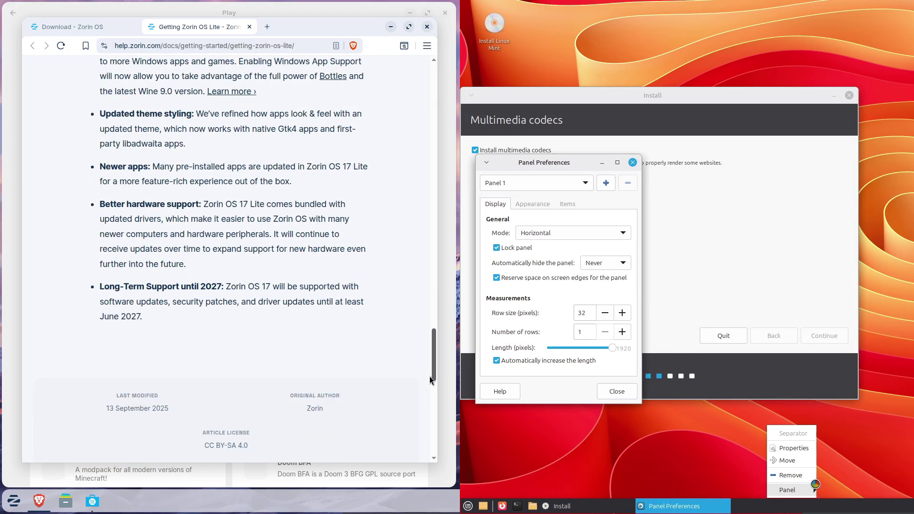
{"action": "scroll", "coordinate": [426, 435], "scroll_direction": "down", "scroll_amount": 4}
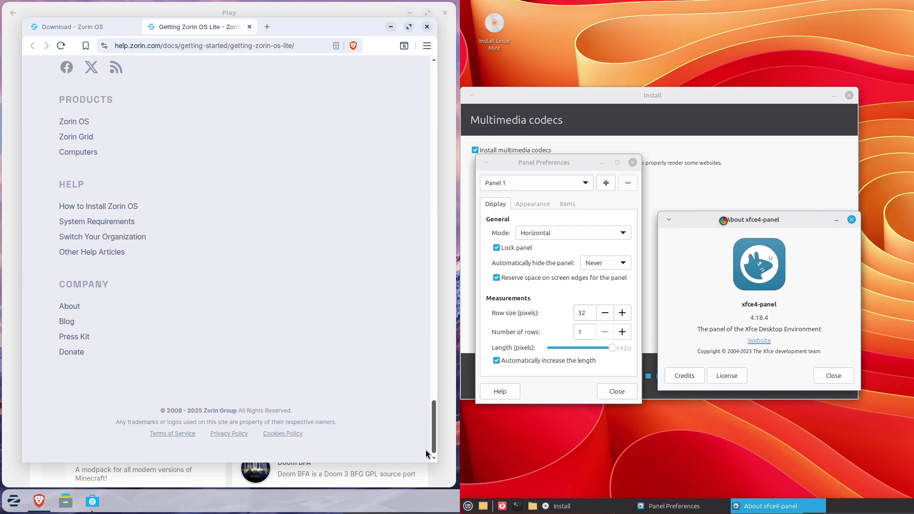
{"action": "left_click", "coordinate": [426, 26]}
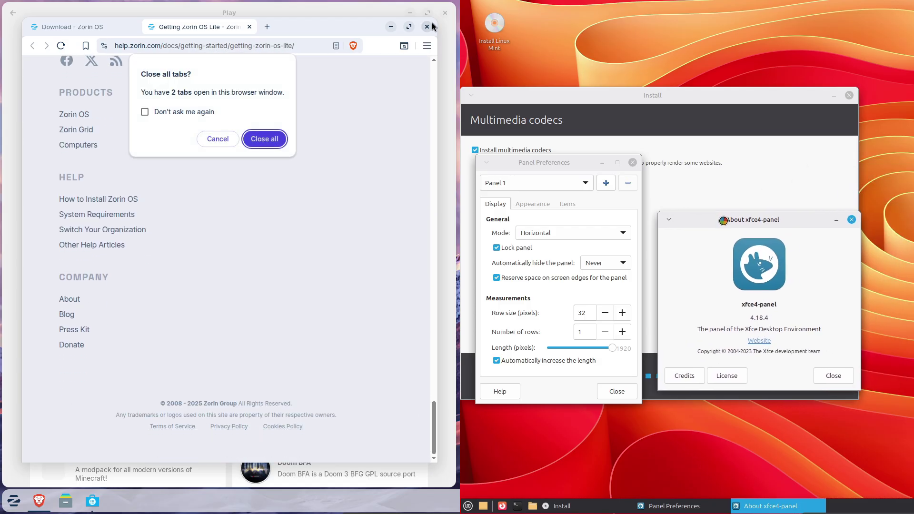
Close Brave's tabs and About xfce4-panel, then view the panel's appearance and items before closing preferences.
{"action": "left_click", "coordinate": [259, 139]}
{"action": "left_click", "coordinate": [852, 221]}
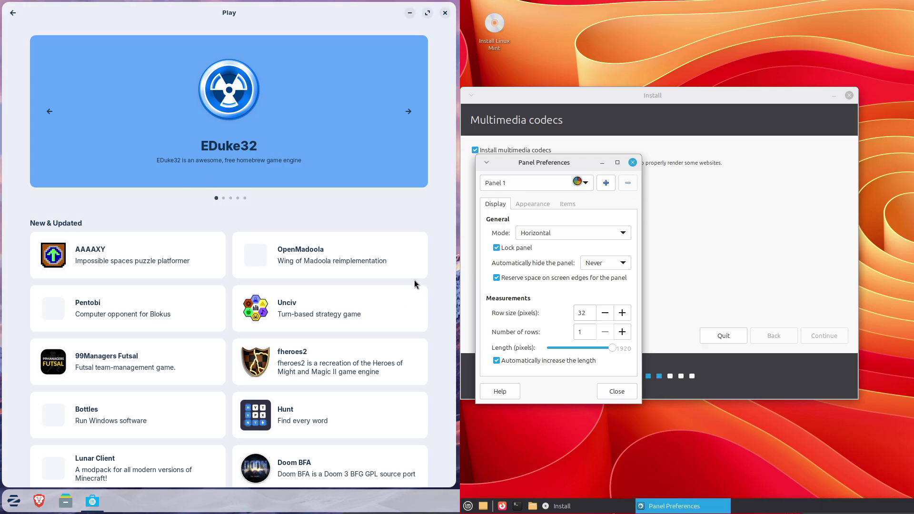
{"action": "left_click", "coordinate": [532, 204]}
{"action": "left_click", "coordinate": [567, 203]}
{"action": "left_click", "coordinate": [629, 391]}
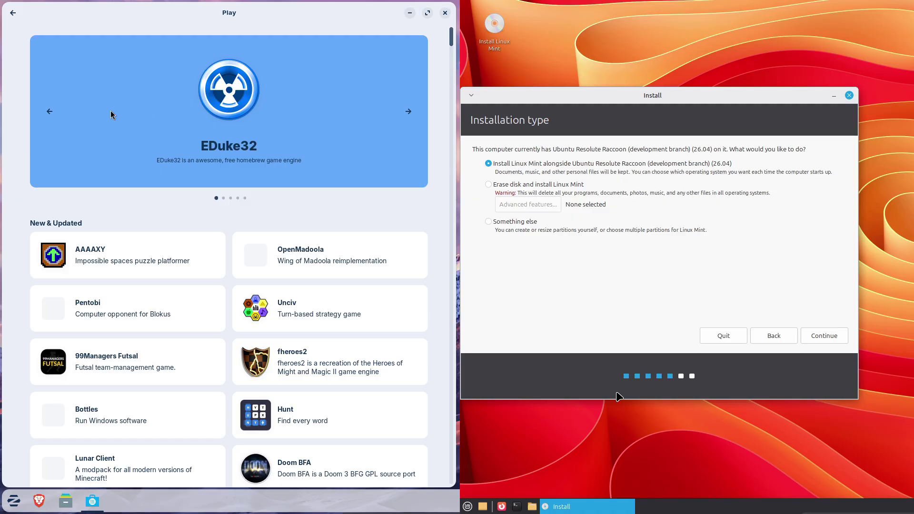
Review the installer's erase-disk and manual partitioning options and quit it, while viewing Contacts' sources.
{"action": "left_click", "coordinate": [529, 185]}
{"action": "left_click", "coordinate": [530, 207]}
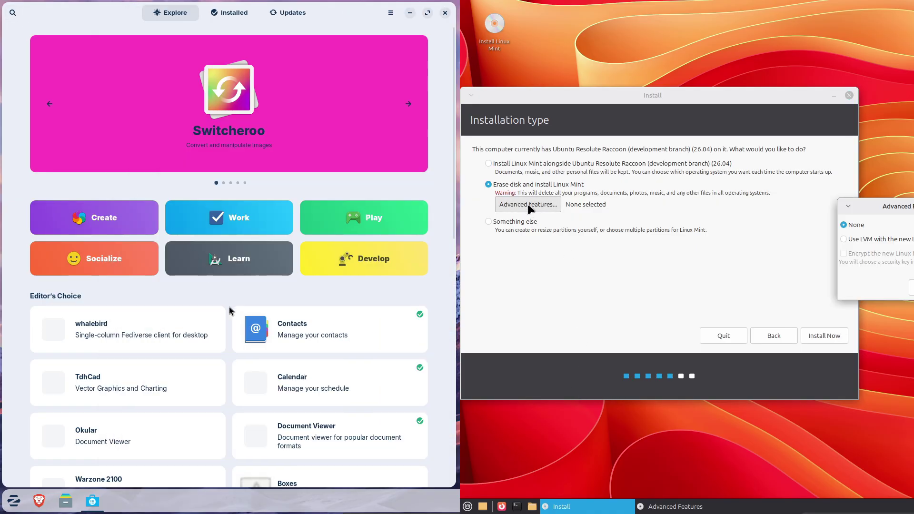
{"action": "left_click", "coordinate": [327, 329]}
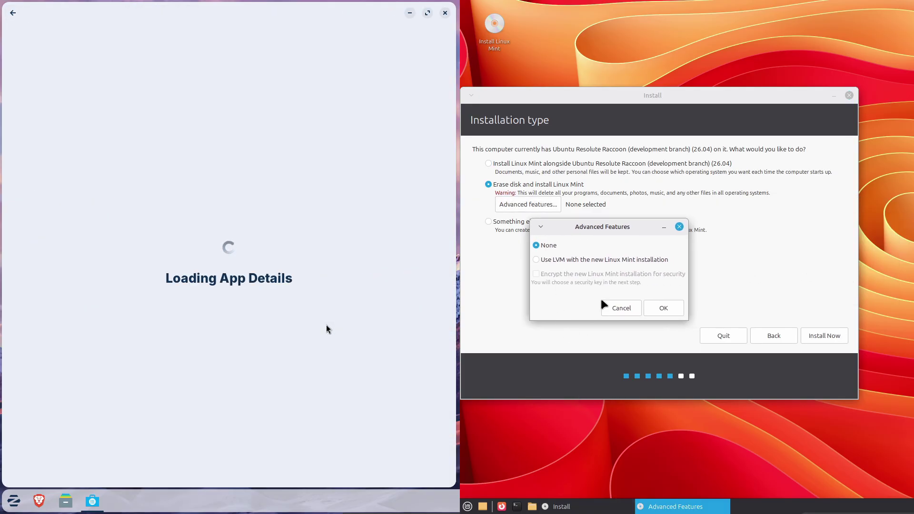
{"action": "left_click", "coordinate": [618, 308]}
{"action": "left_click", "coordinate": [518, 222]}
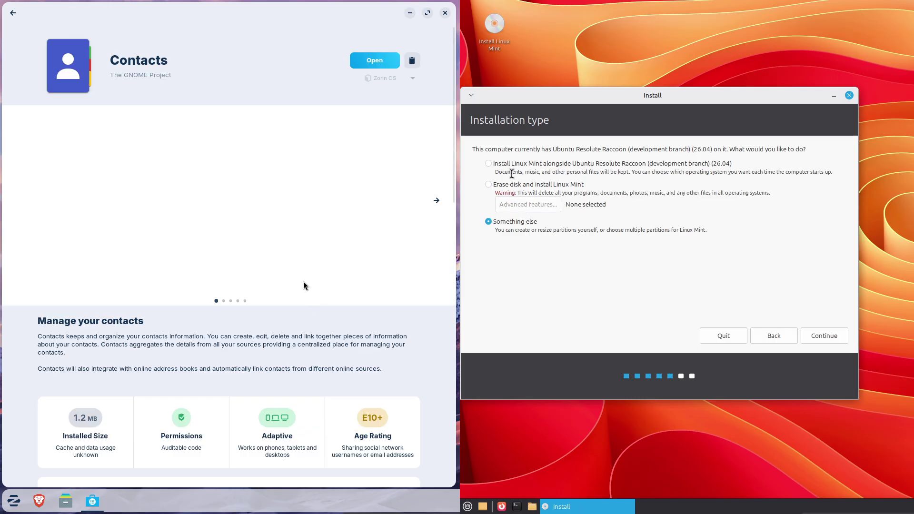
{"action": "left_click", "coordinate": [725, 338]}
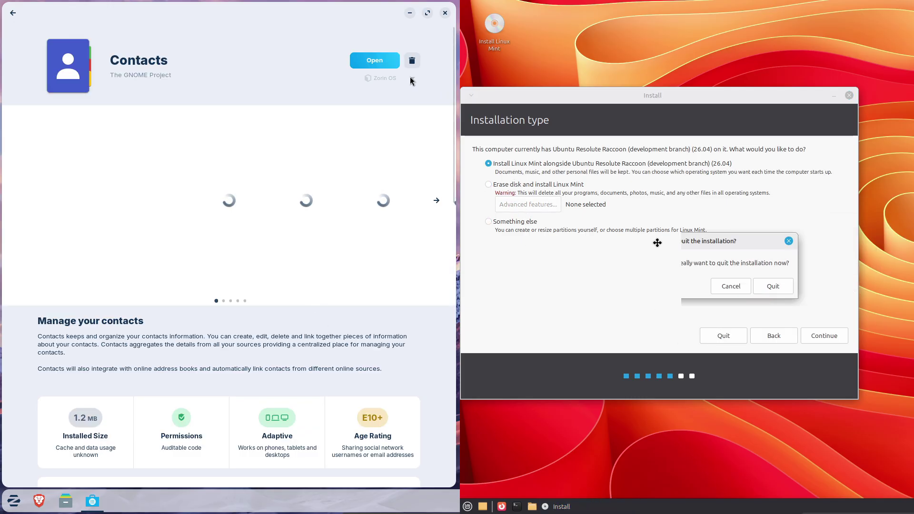
{"action": "left_click", "coordinate": [710, 284]}
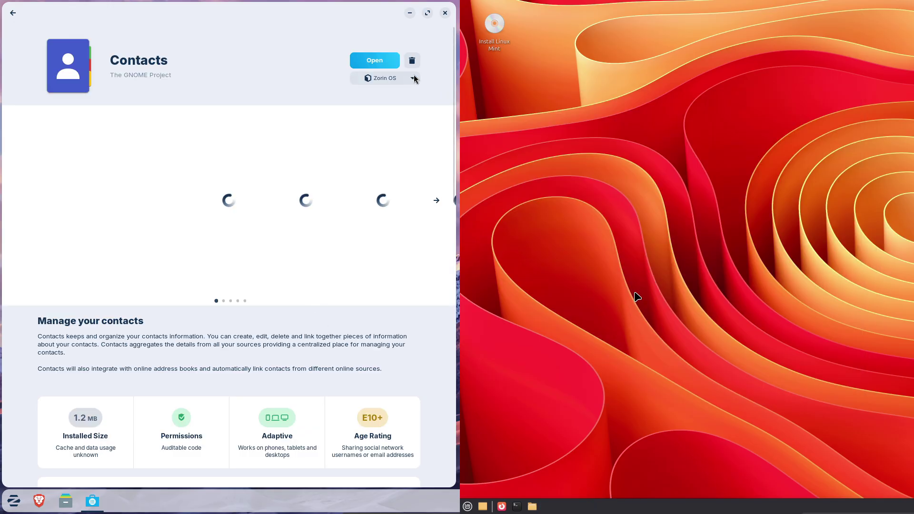
{"action": "left_click", "coordinate": [400, 81]}
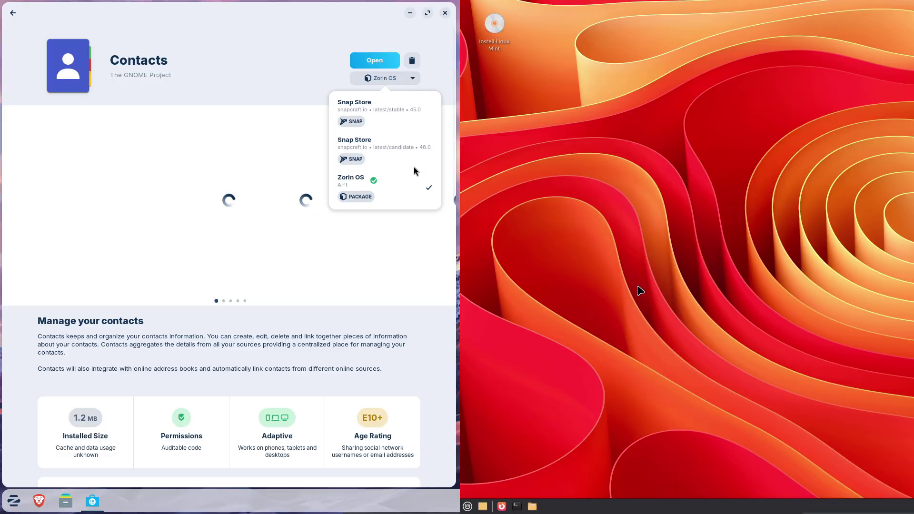
Open Mint's Desktop Settings, view its Menus and Icons tabs, and close it.
{"action": "right_click", "coordinate": [593, 218]}
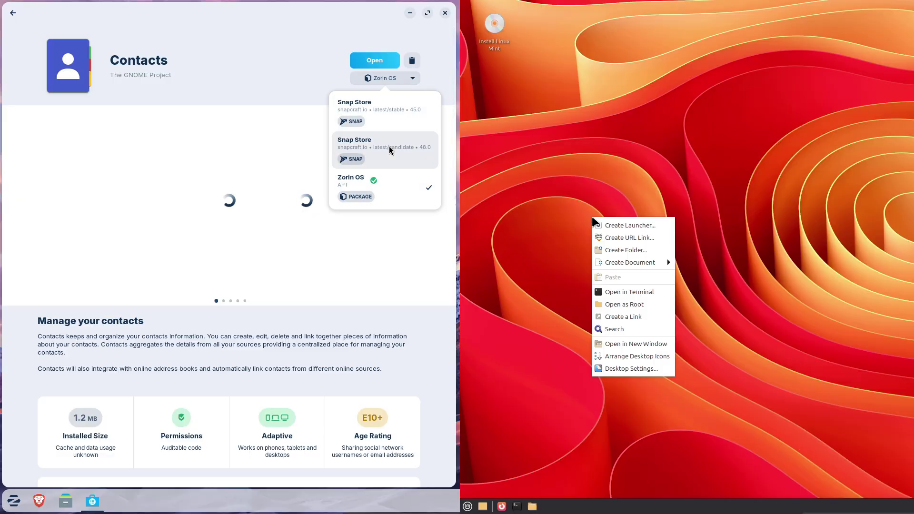
{"action": "left_click", "coordinate": [631, 368]}
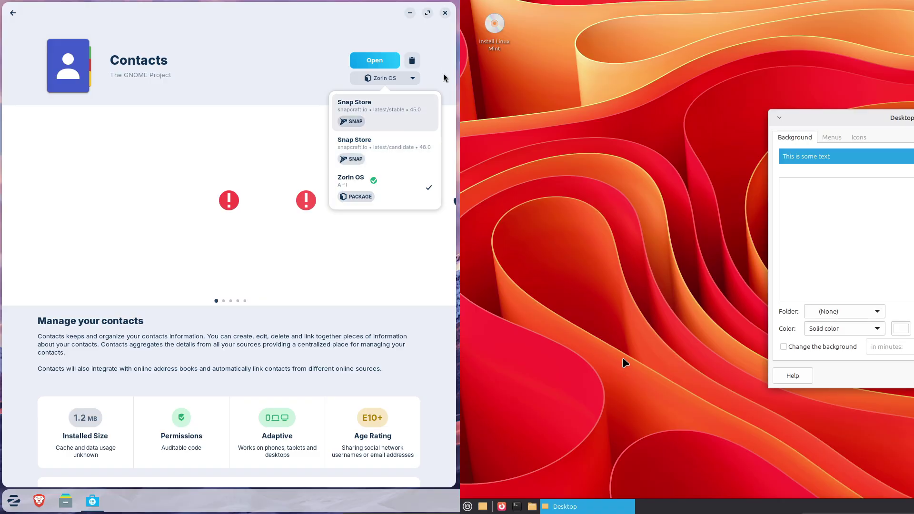
{"action": "left_click_drag", "start_coordinate": [826, 114], "coordinate": [541, 112]}
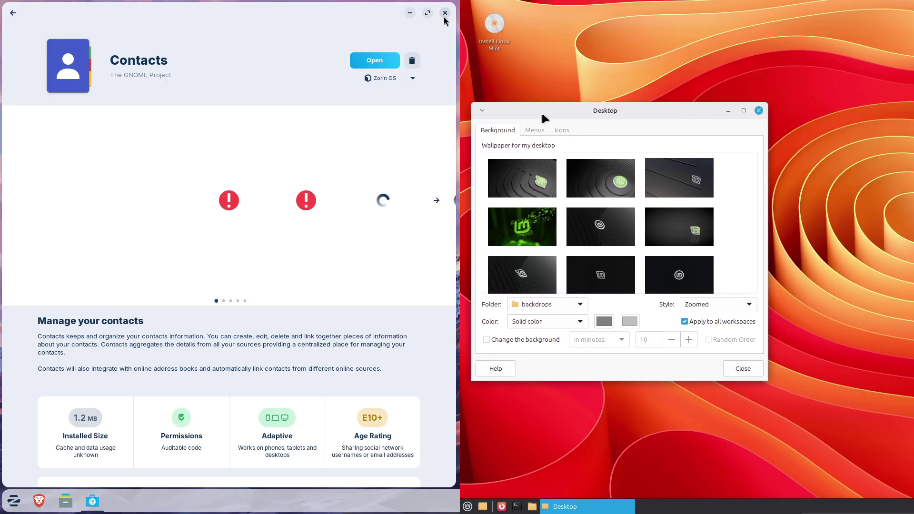
{"action": "left_click", "coordinate": [535, 130]}
{"action": "left_click", "coordinate": [562, 130]}
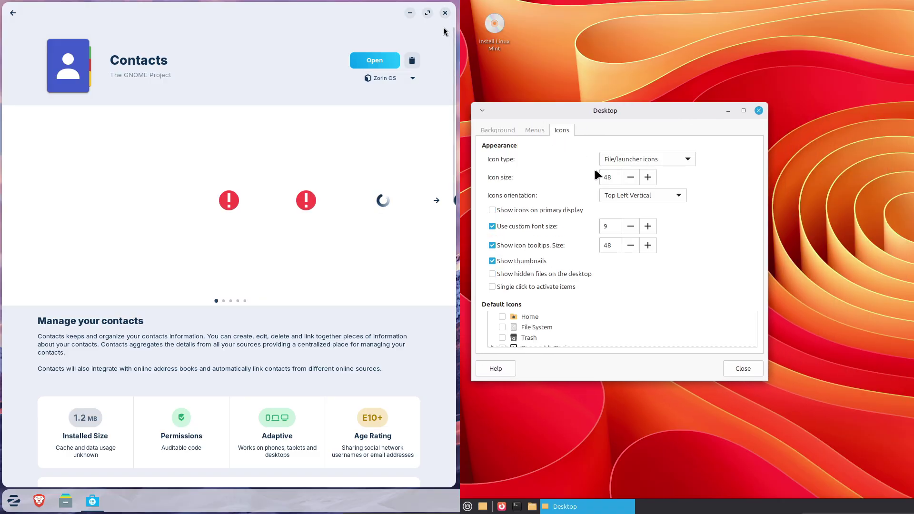
{"action": "left_click", "coordinate": [742, 369]}
Close the Contacts store page and view the Whisker Menu plugin's information.
{"action": "left_click", "coordinate": [445, 13]}
{"action": "right_click", "coordinate": [469, 506]}
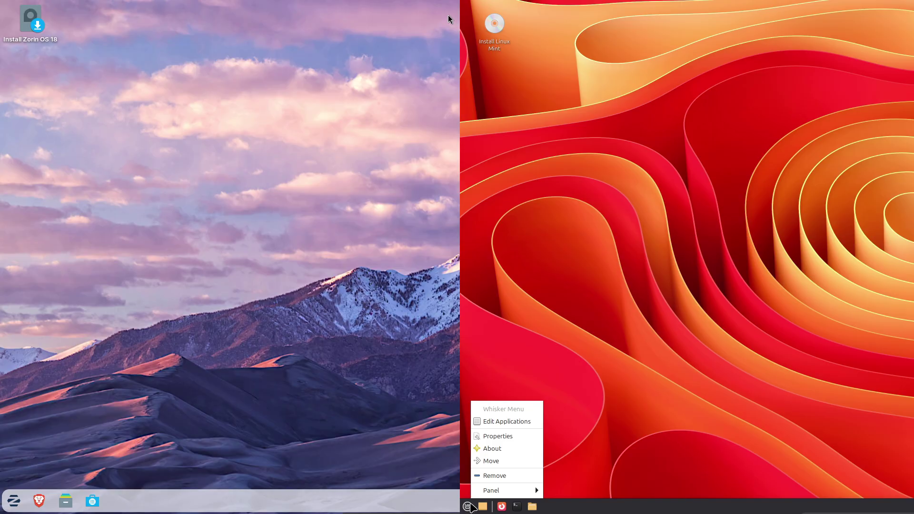
{"action": "left_click", "coordinate": [512, 450]}
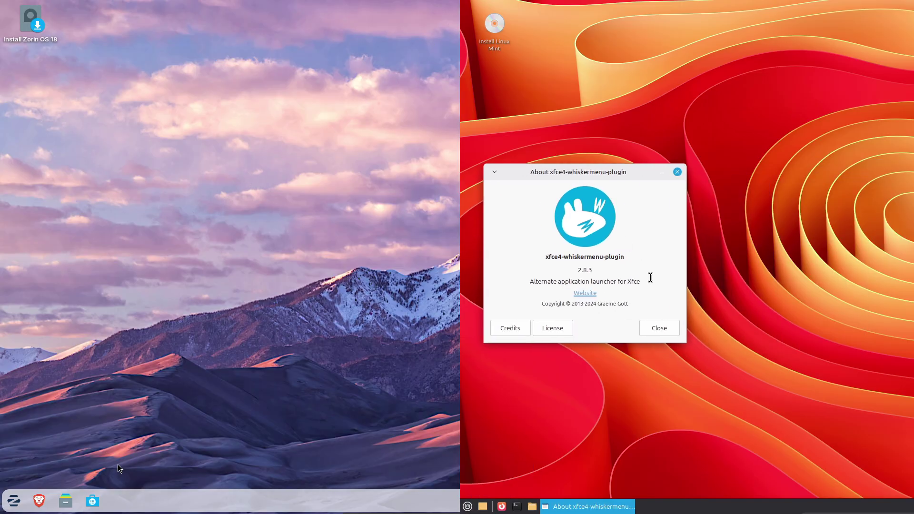
{"action": "left_click", "coordinate": [665, 330]}
Open Mint's Appearance settings from the Whisker Menu and list Zorin's apps alphabetically.
{"action": "left_click", "coordinate": [15, 502]}
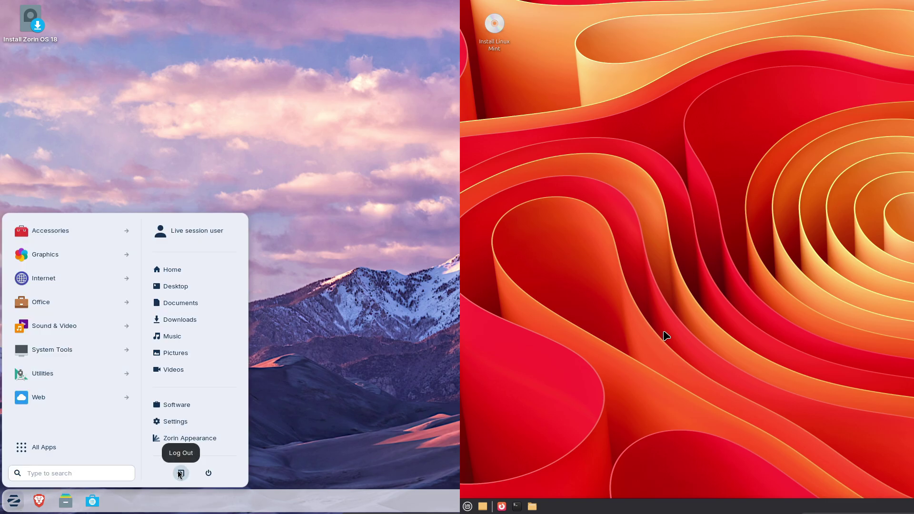
{"action": "left_click", "coordinate": [467, 506]}
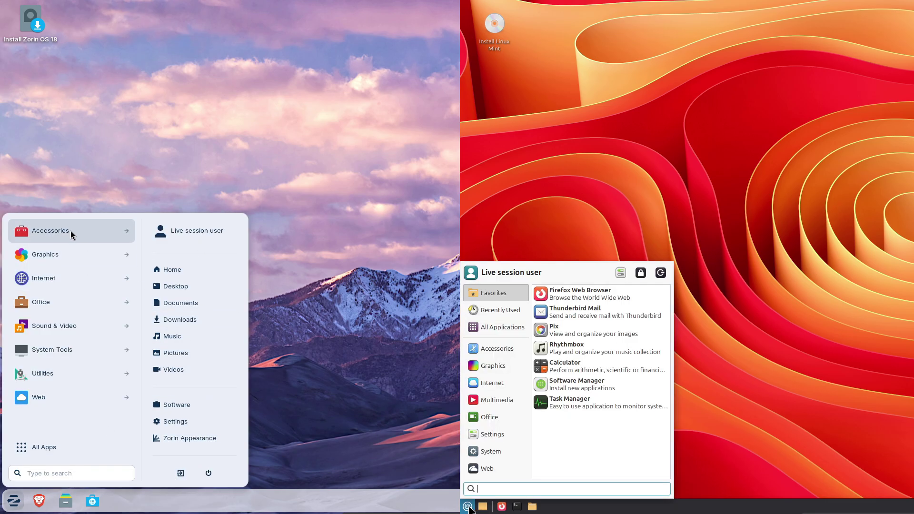
{"action": "left_click", "coordinate": [75, 438]}
{"action": "mouse_move", "coordinate": [492, 434]}
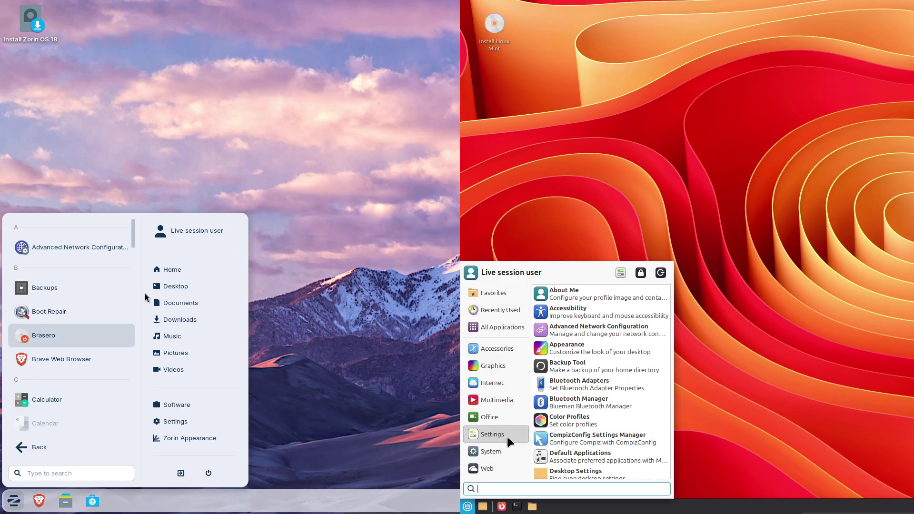
{"action": "left_click", "coordinate": [590, 348]}
{"action": "left_click_drag", "start_coordinate": [136, 235], "coordinate": [146, 382]}
Open Zorin's Startup Applications snapped left and inspect, then cancel, the SSH Key Agent entry.
{"action": "left_click", "coordinate": [76, 368]}
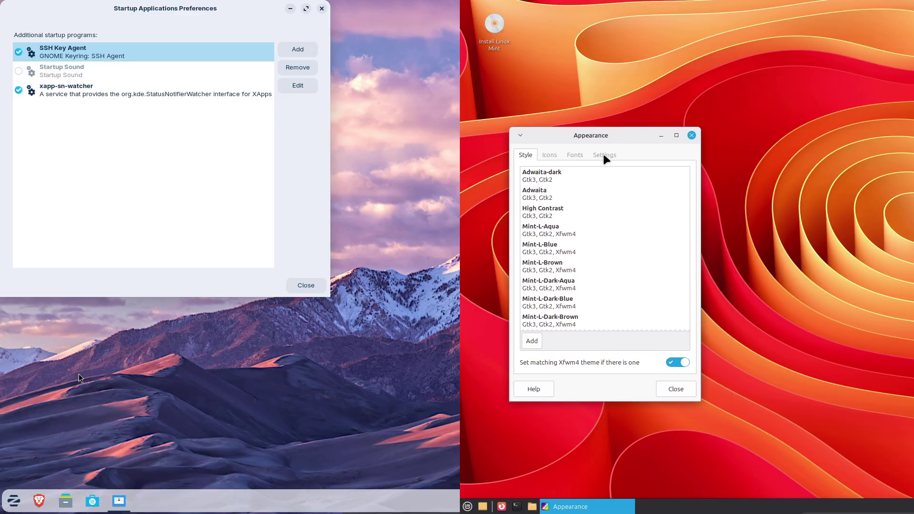
{"action": "left_click_drag", "start_coordinate": [176, 16], "coordinate": [1, 163]}
{"action": "left_click", "coordinate": [423, 87]}
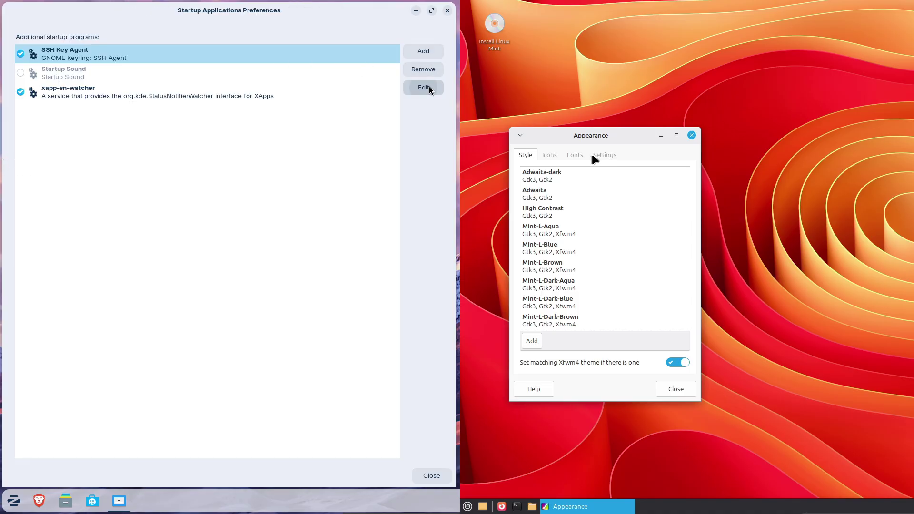
{"action": "left_click", "coordinate": [603, 156]}
{"action": "left_click", "coordinate": [262, 315]}
Browse Mint's icon, font and menu settings, cancel adding a startup program, and close Appearance.
{"action": "left_click", "coordinate": [556, 152]}
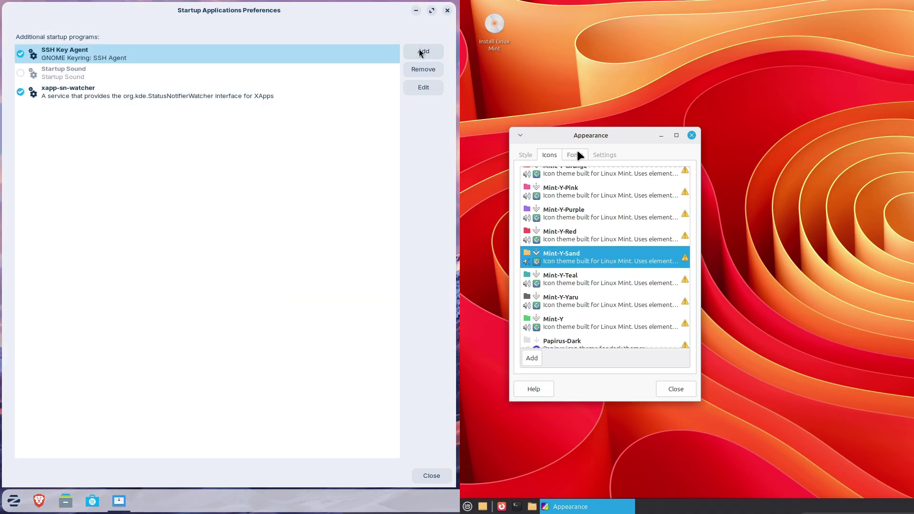
{"action": "left_click", "coordinate": [577, 152]}
{"action": "left_click", "coordinate": [437, 53]}
{"action": "left_click", "coordinate": [602, 154]}
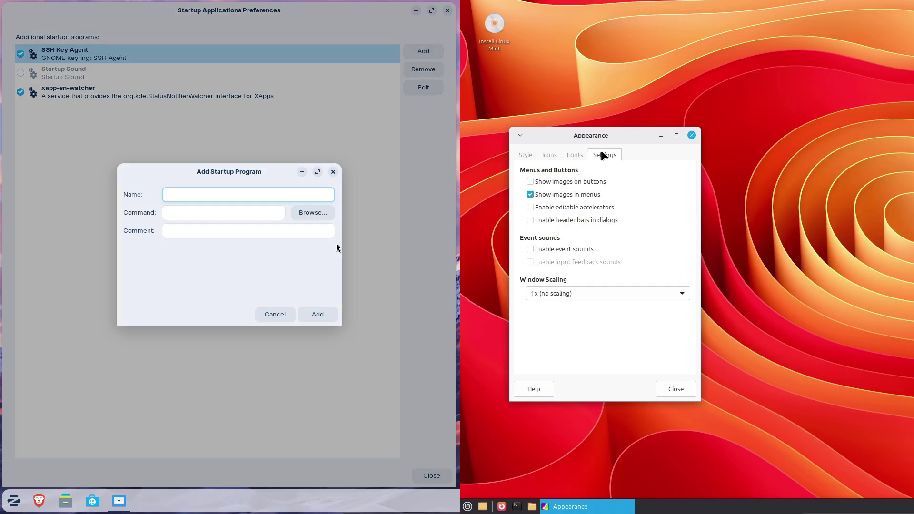
{"action": "left_click", "coordinate": [286, 315]}
{"action": "left_click", "coordinate": [691, 135]}
Close the startup programs preferences, launch Mint's Software Manager, and open Zorin's taskbar settings.
{"action": "left_click", "coordinate": [448, 10]}
{"action": "left_click", "coordinate": [468, 506]}
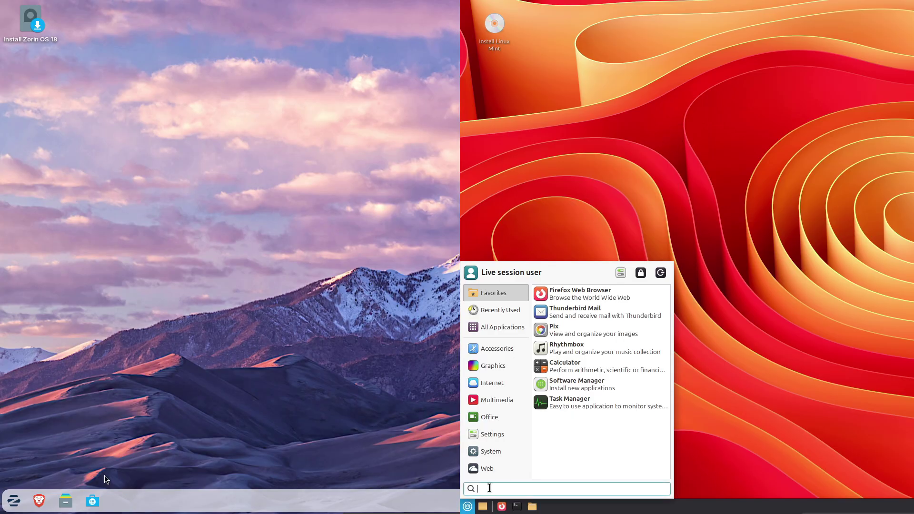
{"action": "right_click", "coordinate": [119, 506]}
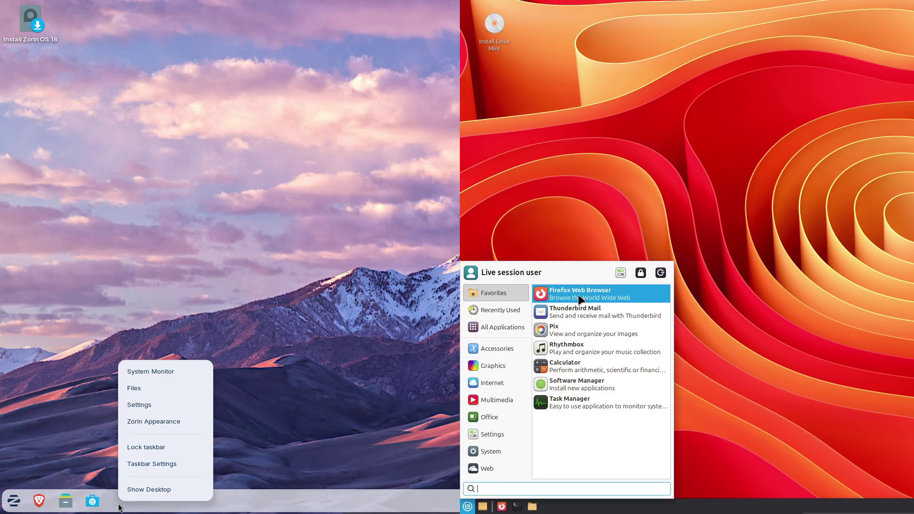
{"action": "left_click", "coordinate": [587, 382]}
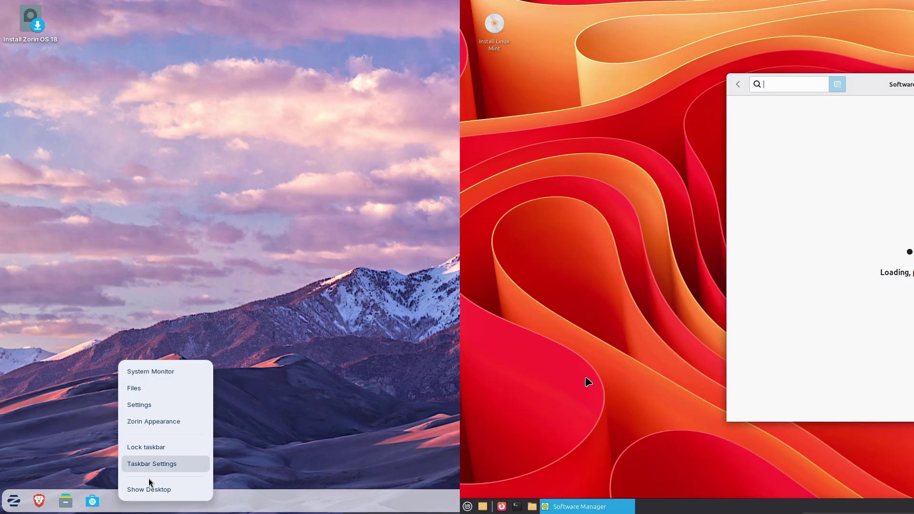
{"action": "left_click", "coordinate": [148, 466]}
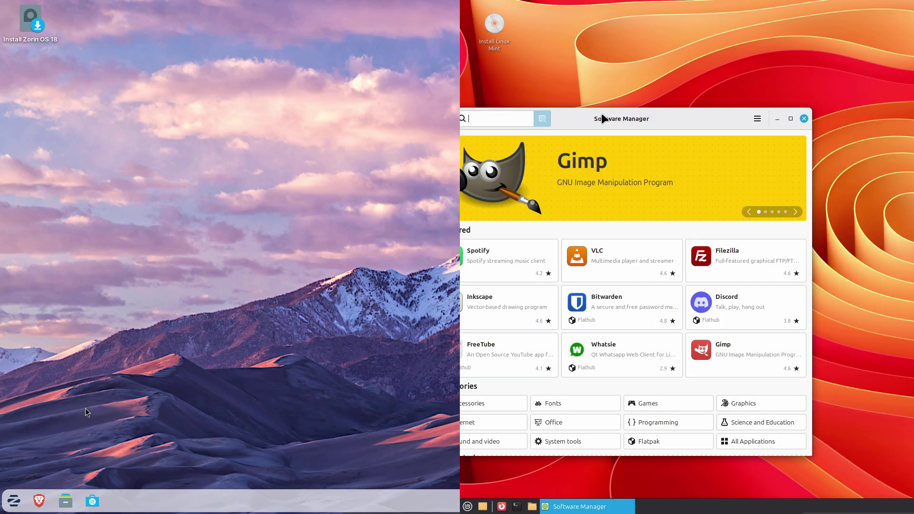
Open Software Manager preferences keeping 'List all types' for multi-format apps; maximize Zorin's taskbar settings.
{"action": "left_click_drag", "start_coordinate": [633, 116], "coordinate": [640, 55]}
{"action": "left_click", "coordinate": [791, 60]}
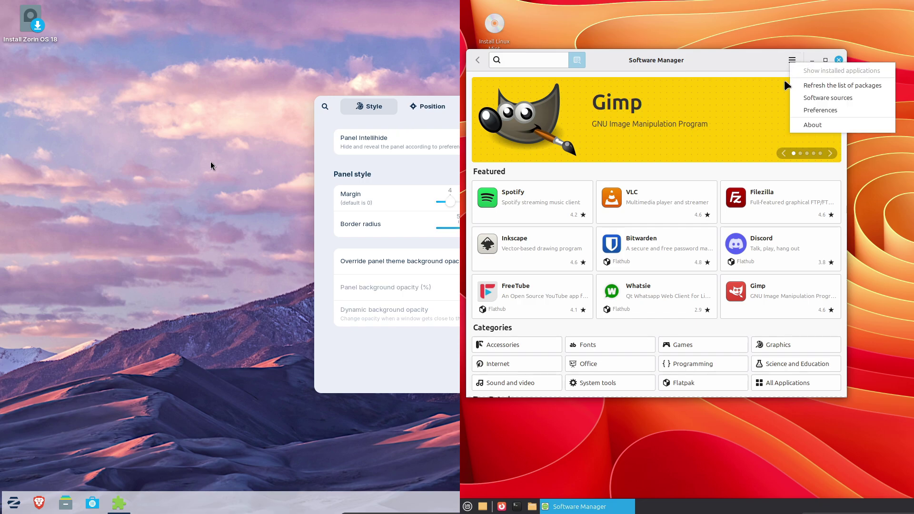
{"action": "left_click", "coordinate": [818, 111]}
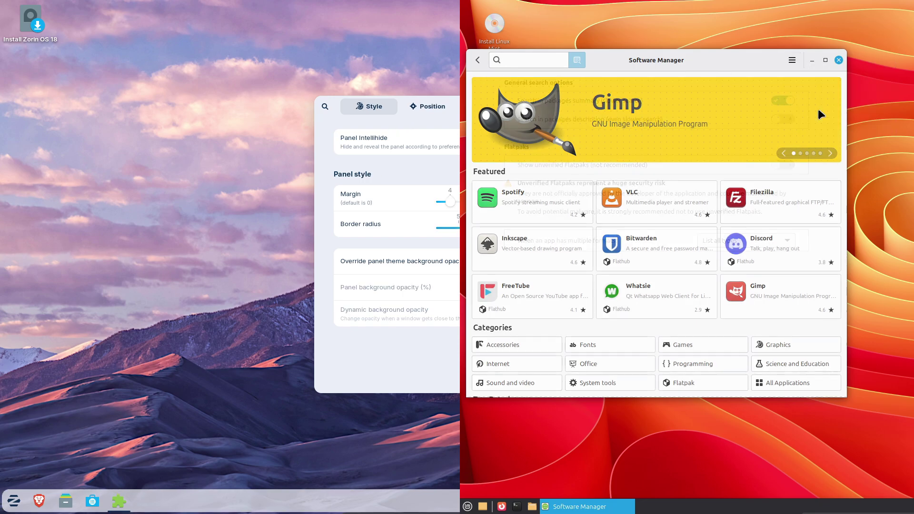
{"action": "double_click", "coordinate": [133, 148]}
{"action": "left_click", "coordinate": [769, 241]}
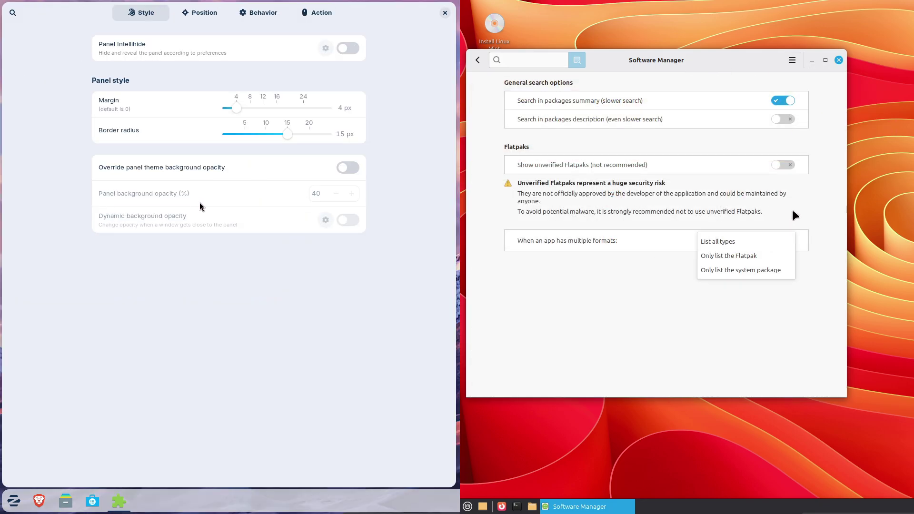
{"action": "left_click", "coordinate": [792, 209]}
Enable unverified Flatpaks and description search; review Zorin's panel position, behavior and click actions.
{"action": "left_click", "coordinate": [196, 22]}
{"action": "left_click", "coordinate": [784, 166]}
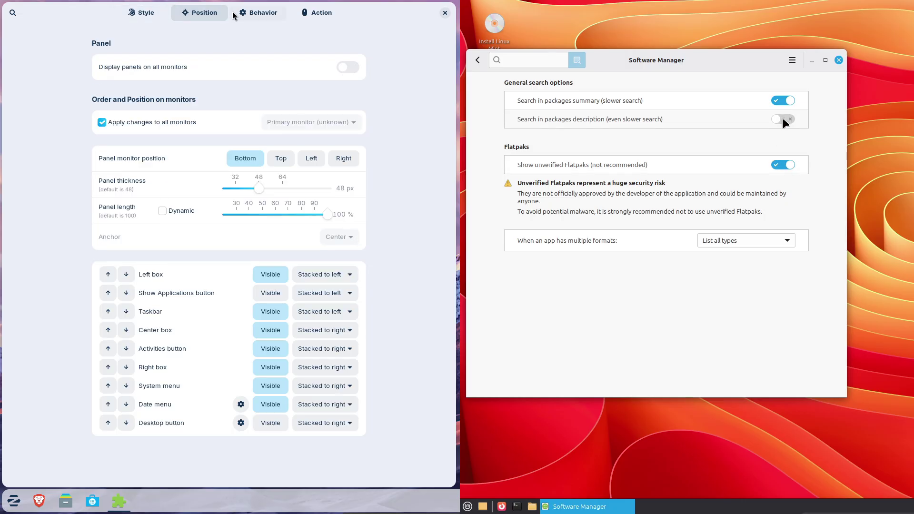
{"action": "left_click", "coordinate": [781, 118]}
{"action": "left_click", "coordinate": [257, 13]}
{"action": "left_click", "coordinate": [300, 15]}
Close Software Manager and Zorin's taskbar preferences, and show Mint's menu Settings apps.
{"action": "left_click", "coordinate": [838, 60]}
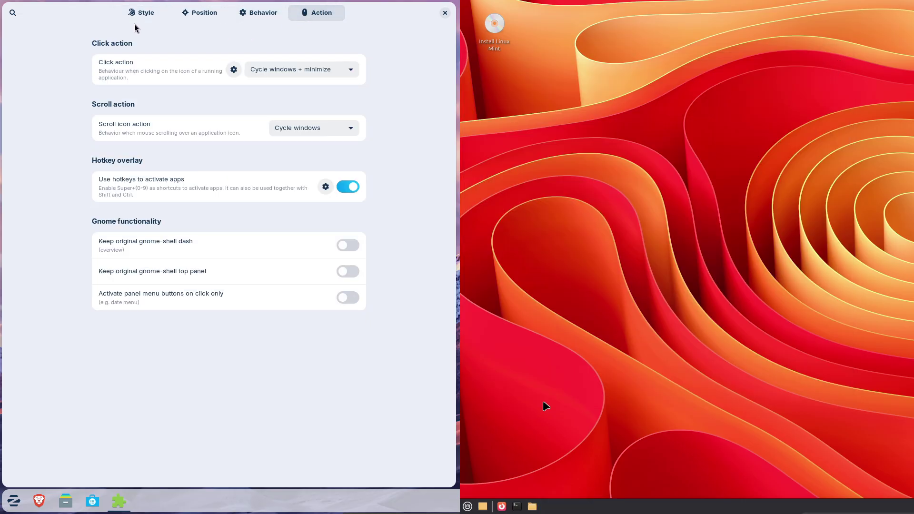
{"action": "left_click", "coordinate": [13, 12]}
{"action": "left_click", "coordinate": [468, 505]}
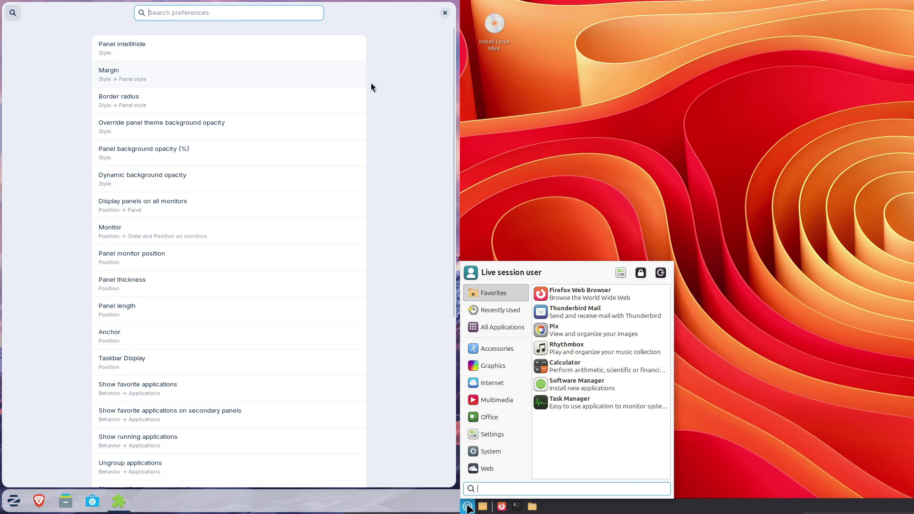
{"action": "mouse_move", "coordinate": [512, 434]}
{"action": "left_click", "coordinate": [445, 13]}
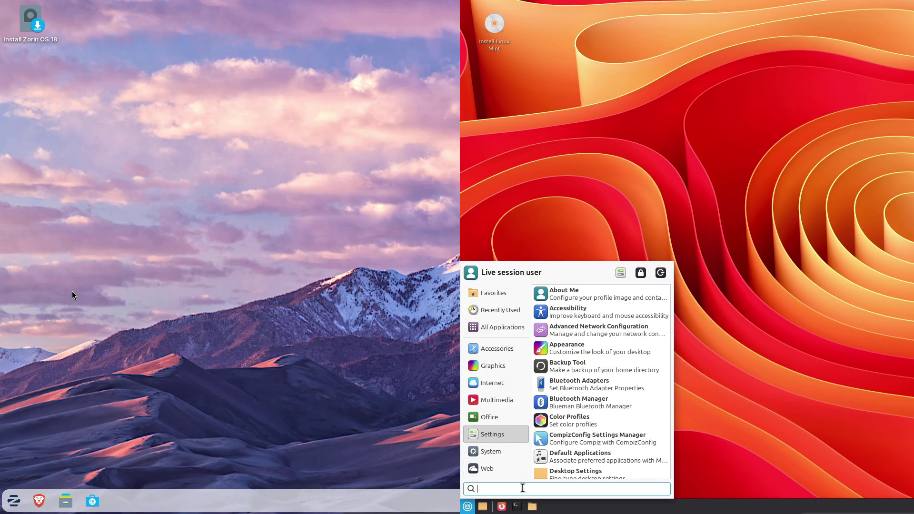